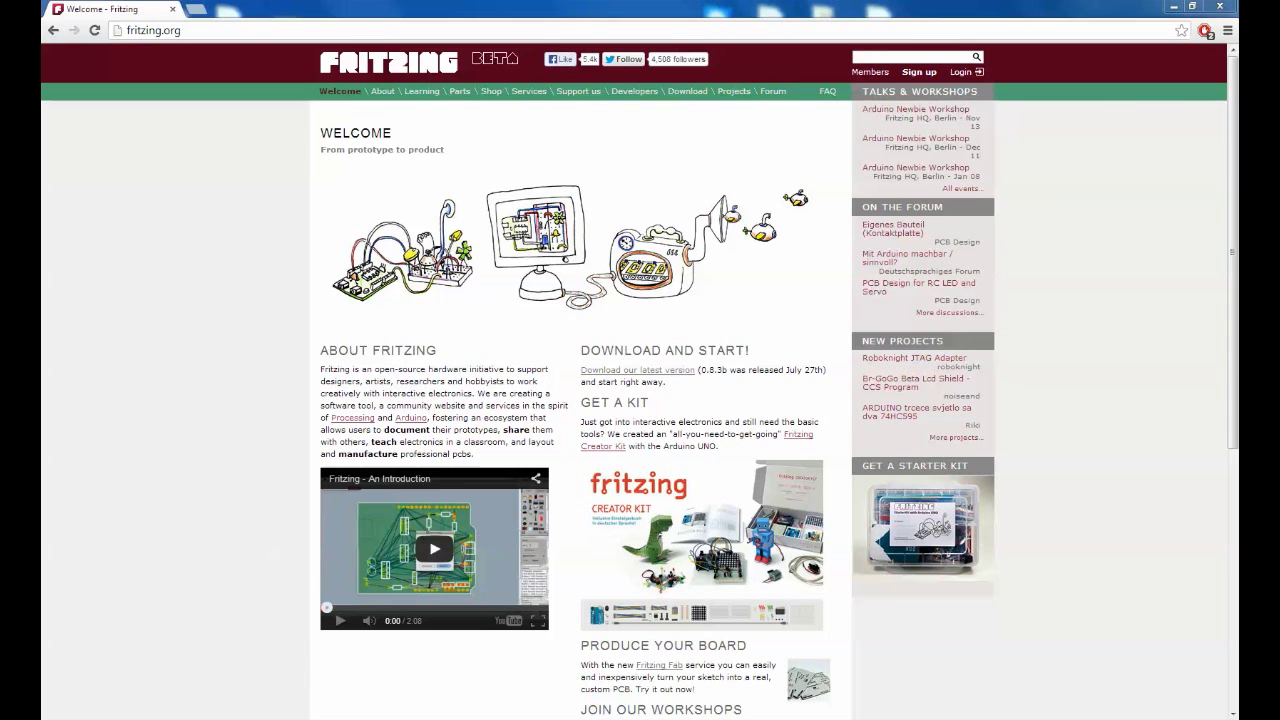
Step: Bring up the 05808-02.jpg AVR Breakout photo and the ATtiny44-84.png pinout diagram in Chrome
{"action": "left_click", "coordinate": [269, 692]}
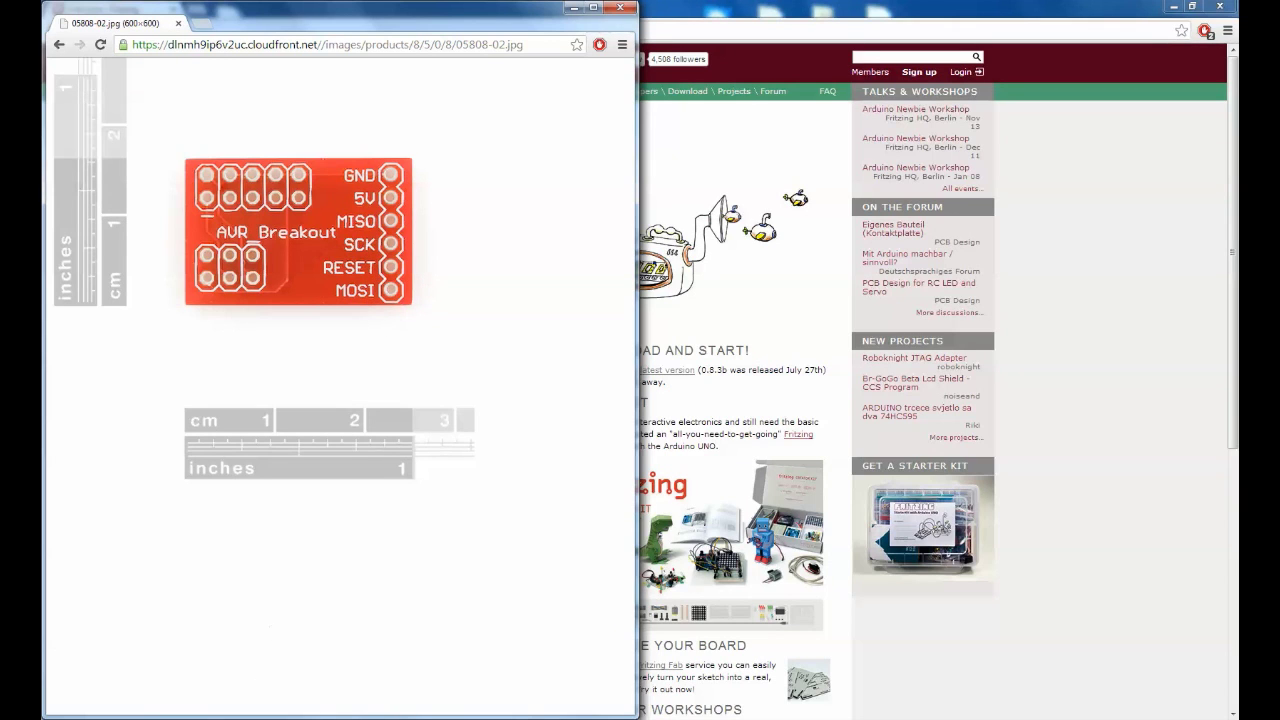
{"action": "left_click", "coordinate": [170, 660]}
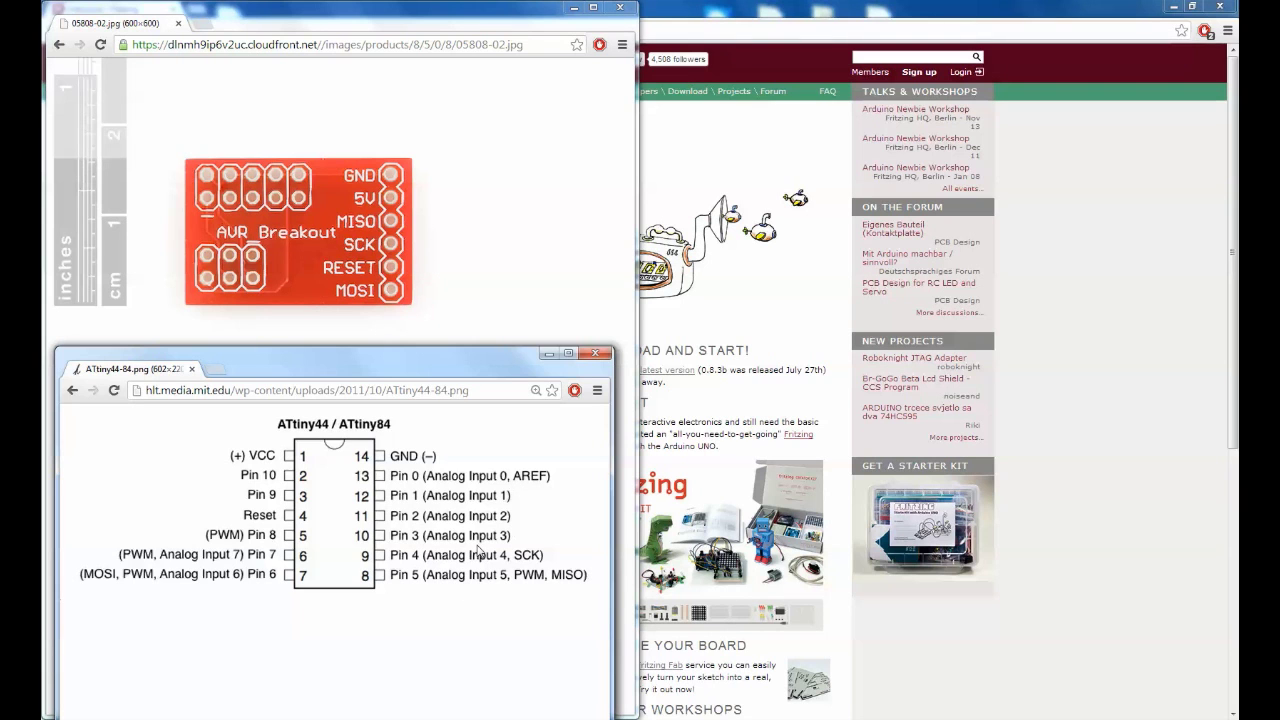
Step: Add a generic IC above the breadboard and give it 14 pins
{"action": "left_click", "coordinate": [280, 650]}
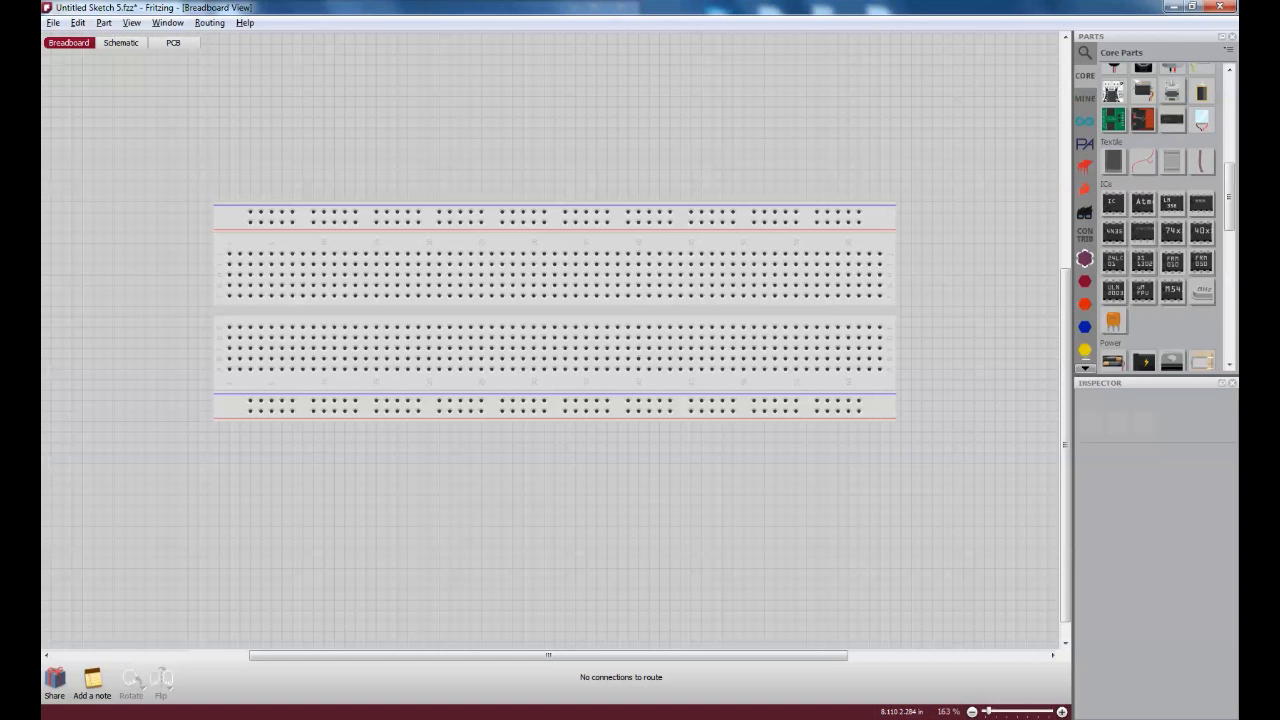
{"action": "scroll", "coordinate": [670, 180], "scroll_direction": "up", "scroll_amount": 2}
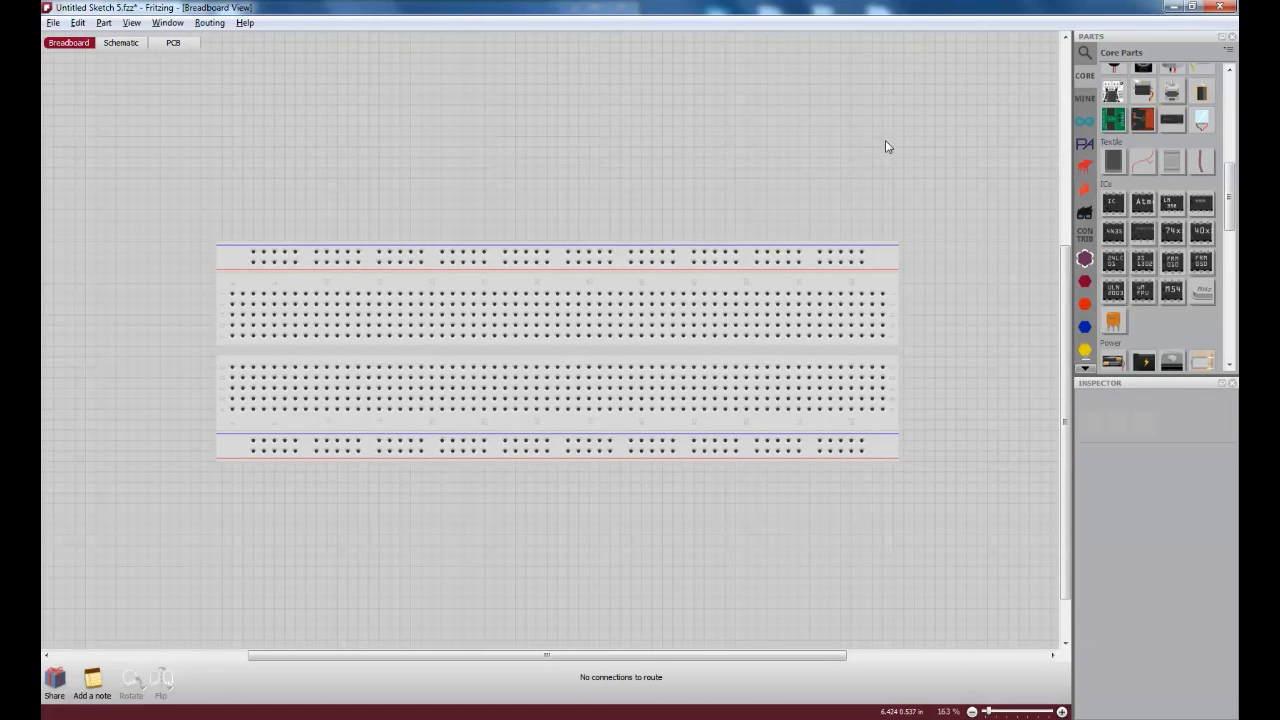
{"action": "scroll", "coordinate": [1230, 203], "scroll_direction": "up", "scroll_amount": 2}
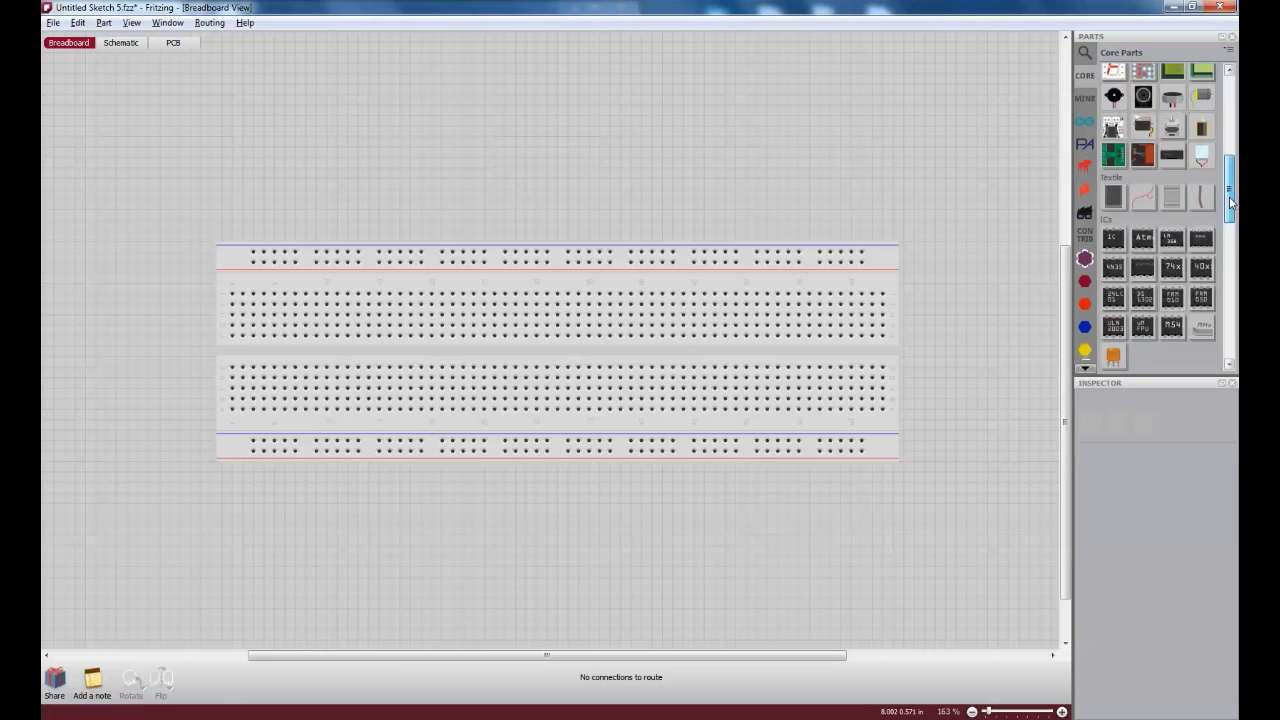
{"action": "mouse_move", "coordinate": [1230, 203]}
{"action": "left_mouse_down"}
{"action": "mouse_move", "coordinate": [1228, 90]}
{"action": "mouse_move", "coordinate": [1227, 230]}
{"action": "left_mouse_up"}
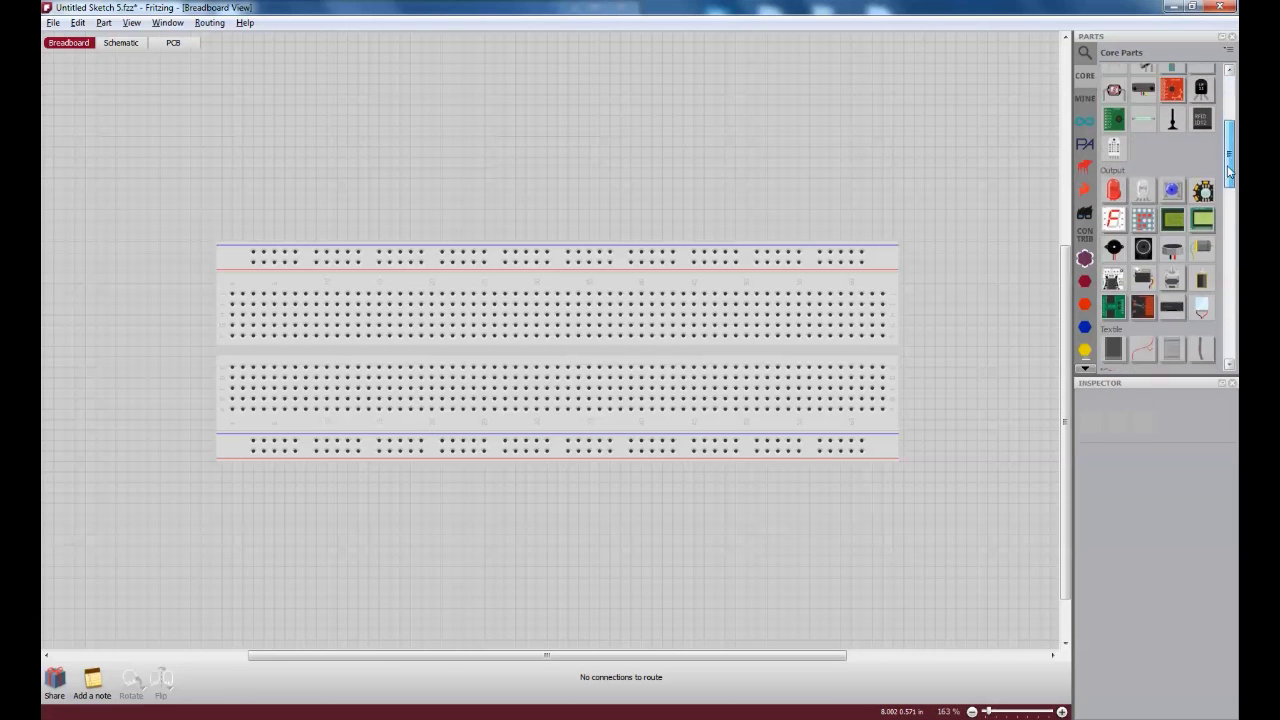
{"action": "left_click", "coordinate": [1114, 115]}
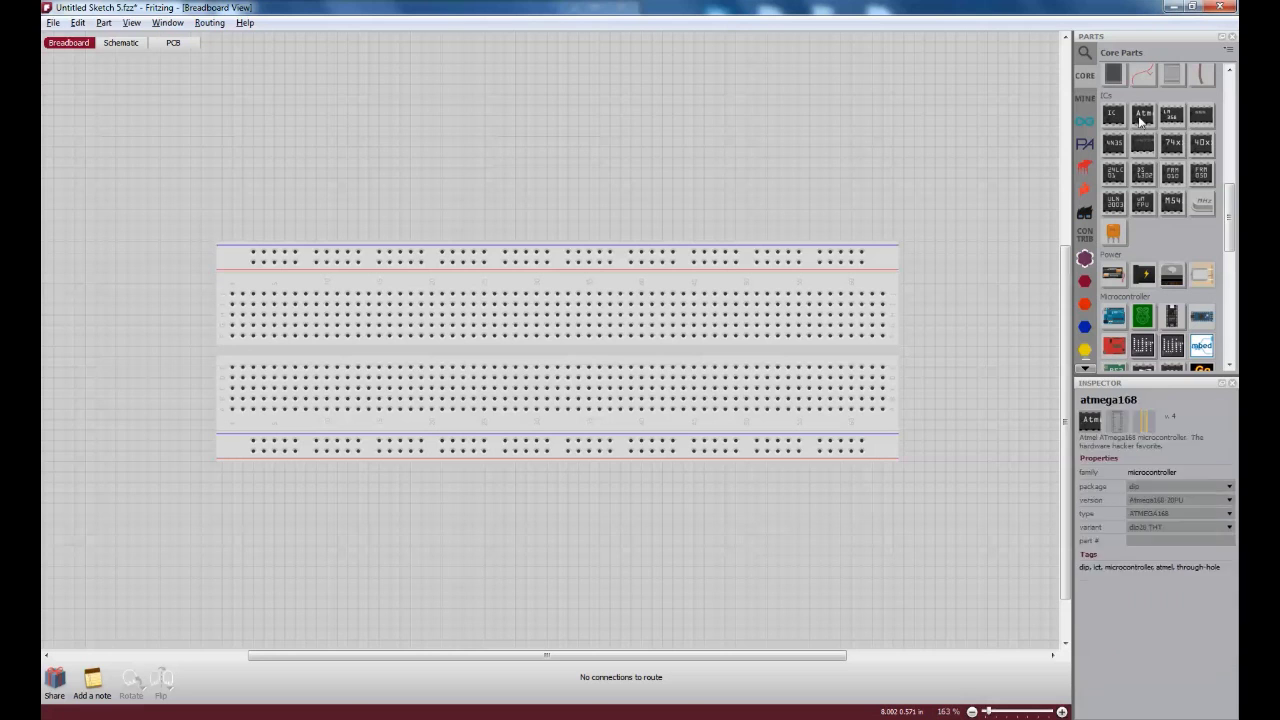
{"action": "left_click_drag", "start_coordinate": [1114, 118], "coordinate": [520, 205]}
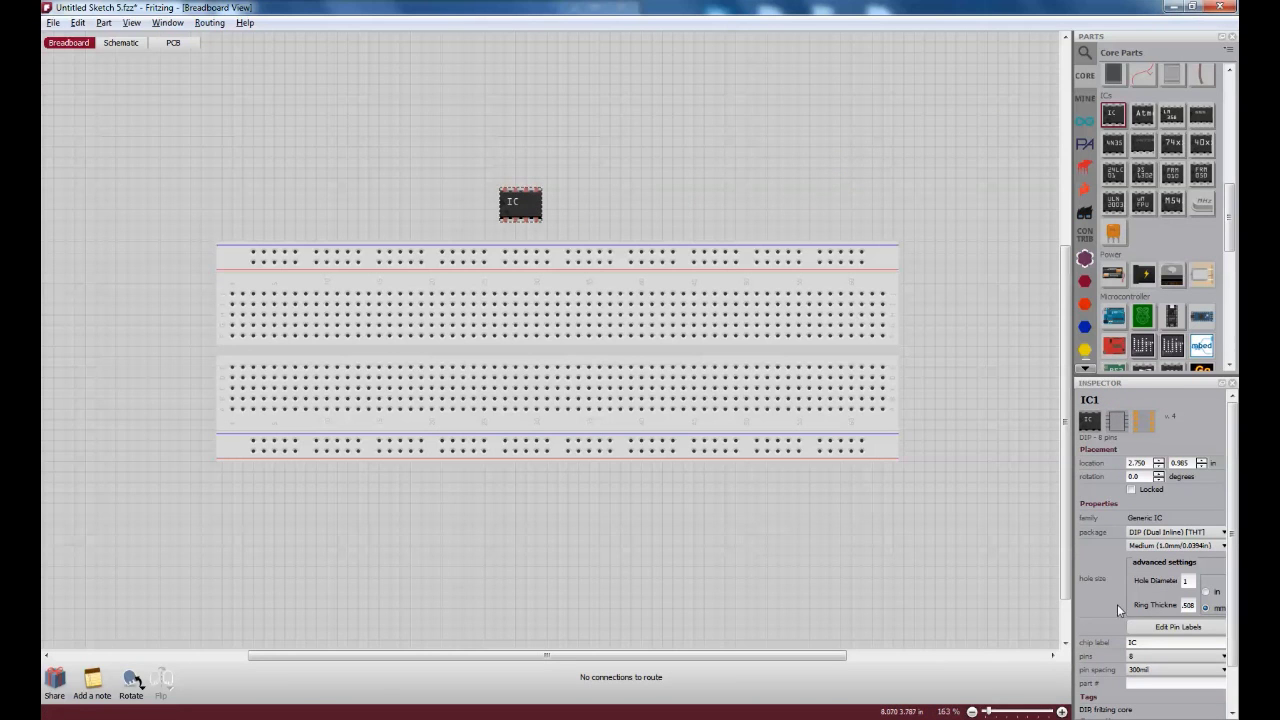
{"action": "left_click", "coordinate": [1175, 656]}
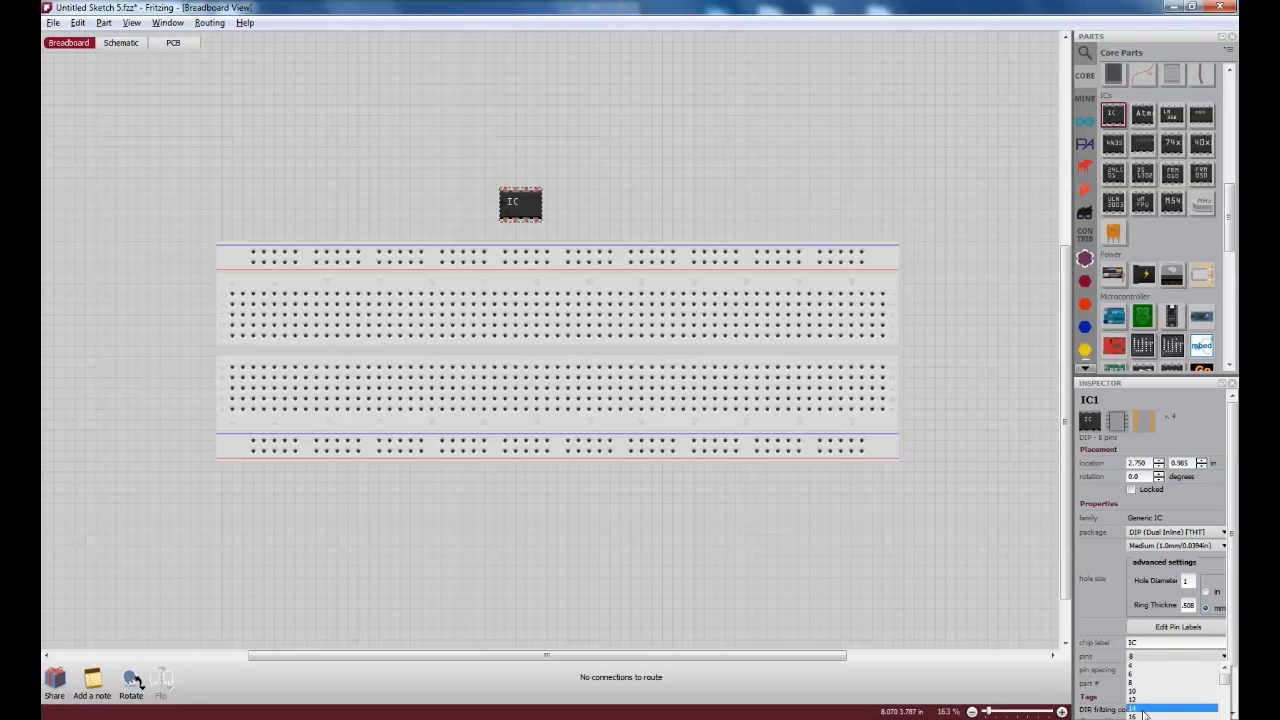
{"action": "left_click", "coordinate": [1146, 708]}
{"action": "type", "text": "ATTiny84"}
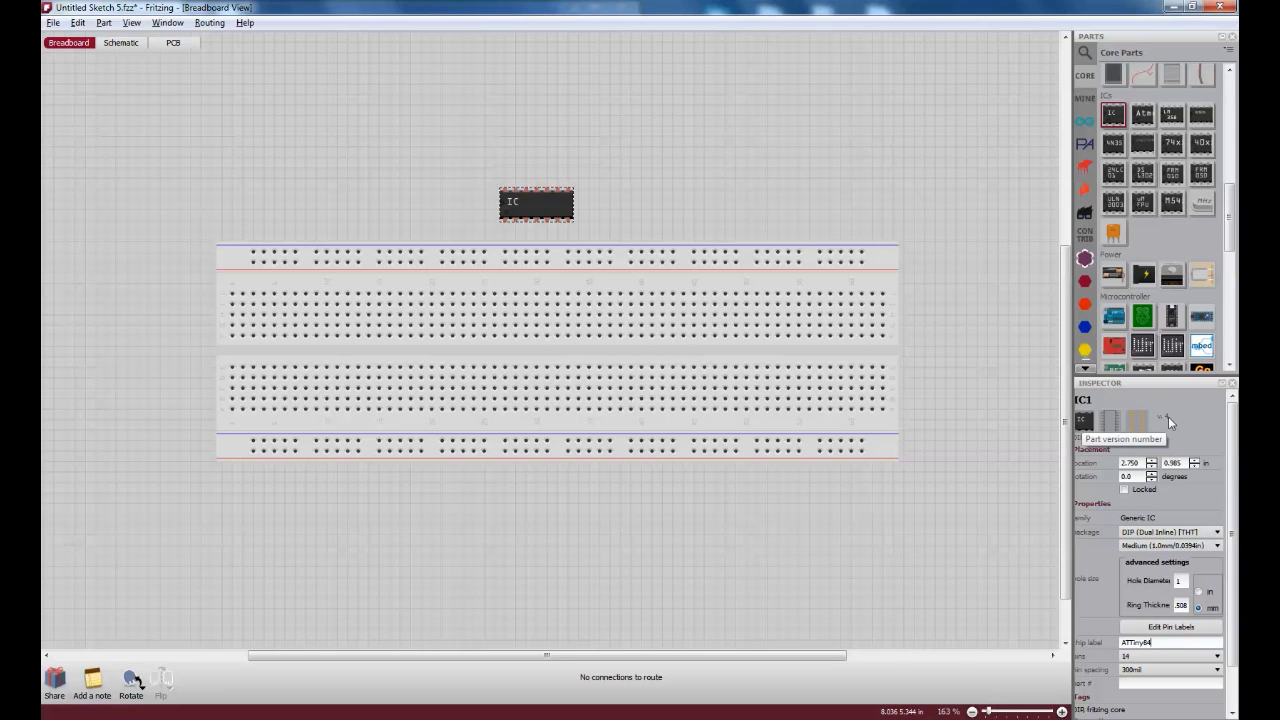
Step: Label the chip ATTiny84 and seat it across the breadboard centre
{"action": "key", "text": "Return"}
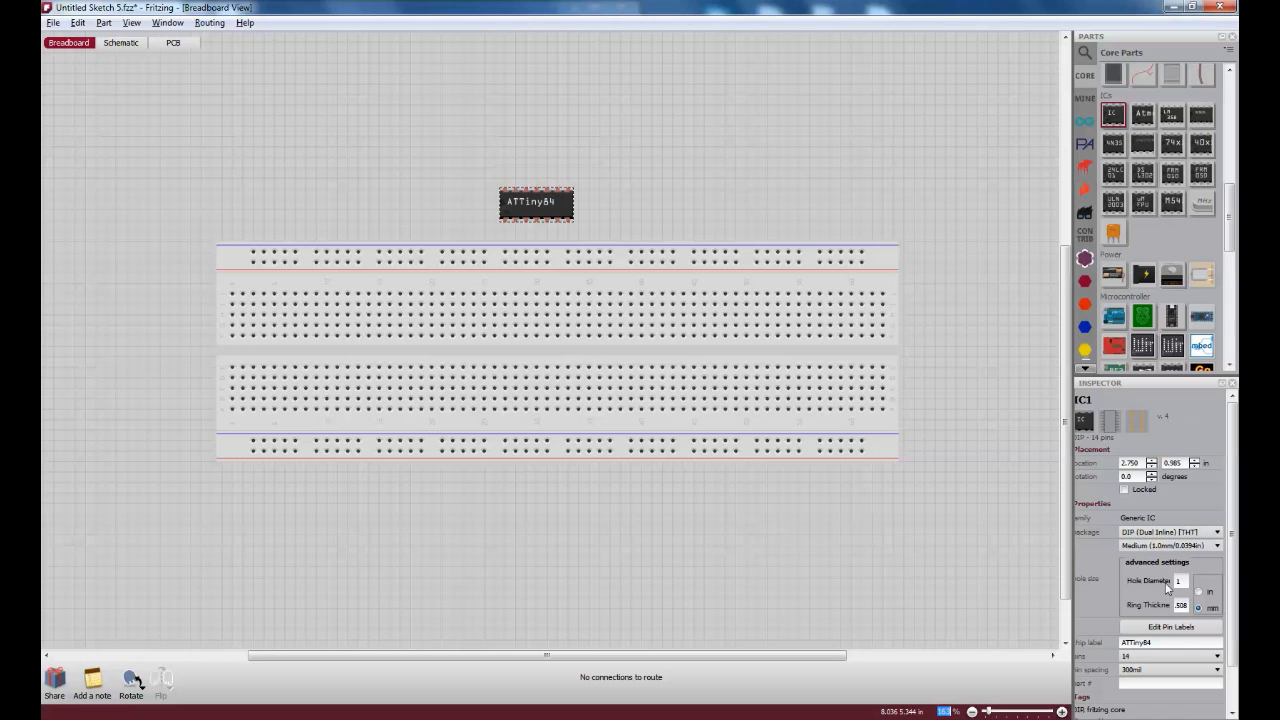
{"action": "left_click", "coordinate": [1168, 627]}
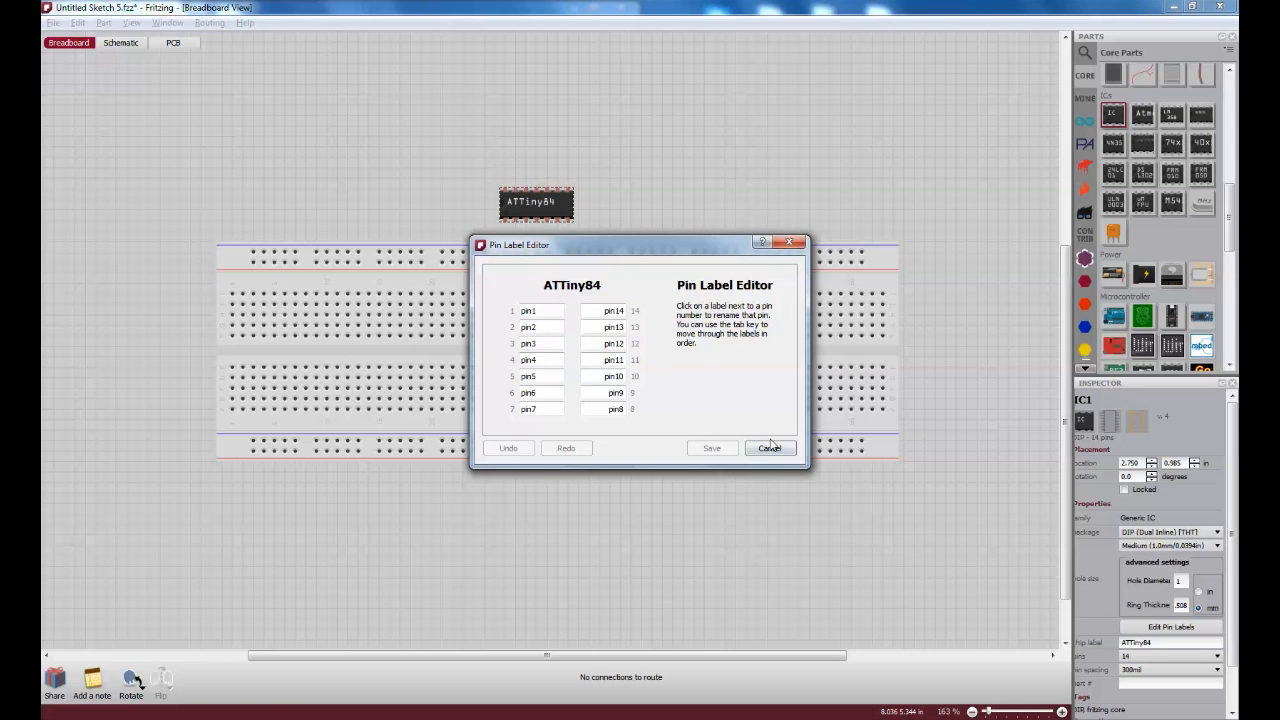
{"action": "left_click", "coordinate": [771, 447]}
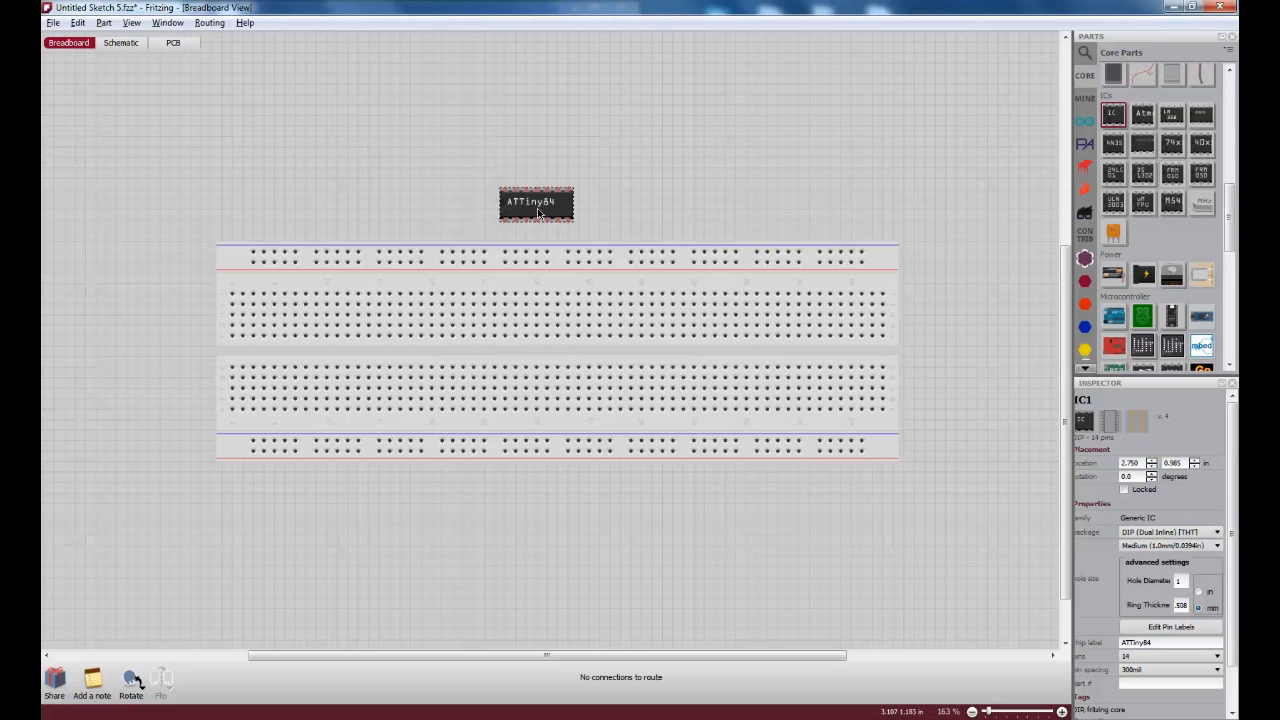
{"action": "left_click_drag", "start_coordinate": [538, 213], "coordinate": [537, 356]}
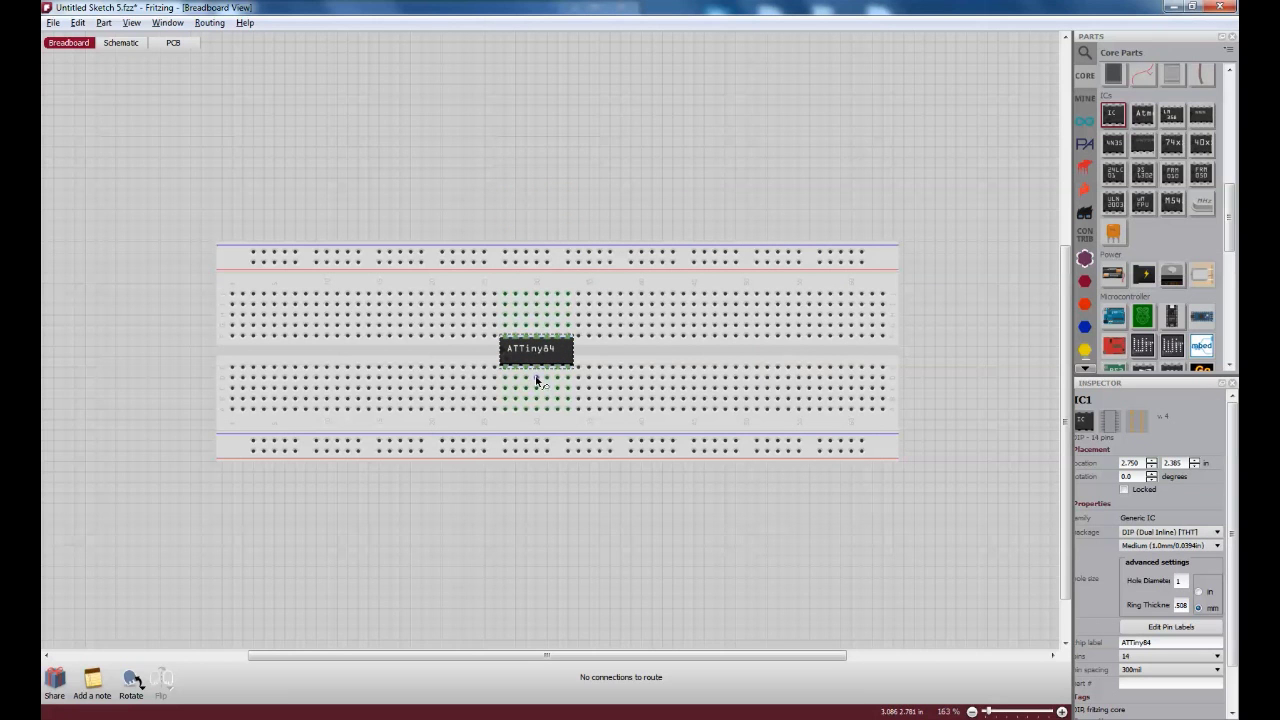
{"action": "mouse_move", "coordinate": [500, 272]}
{"action": "left_mouse_down"}
{"action": "mouse_move", "coordinate": [546, 279]}
{"action": "mouse_move", "coordinate": [546, 330]}
{"action": "left_mouse_up"}
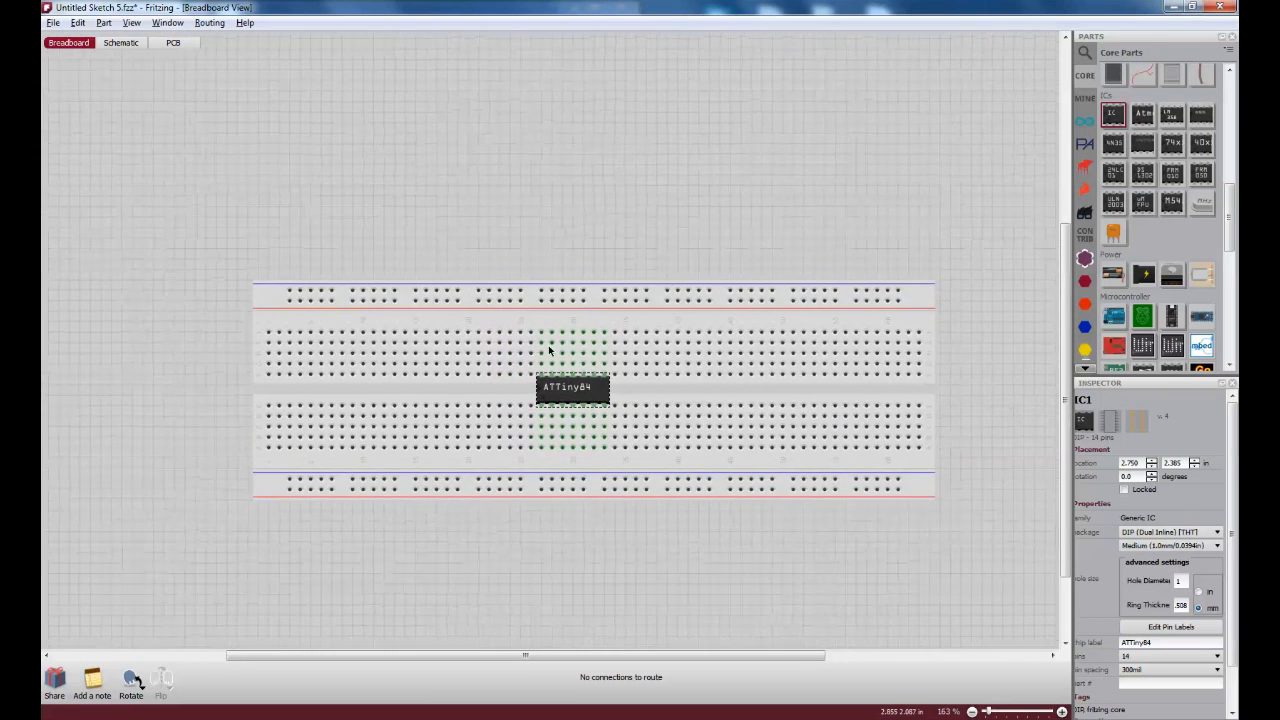
{"action": "scroll", "coordinate": [555, 359], "scroll_direction": "up", "scroll_amount": 1}
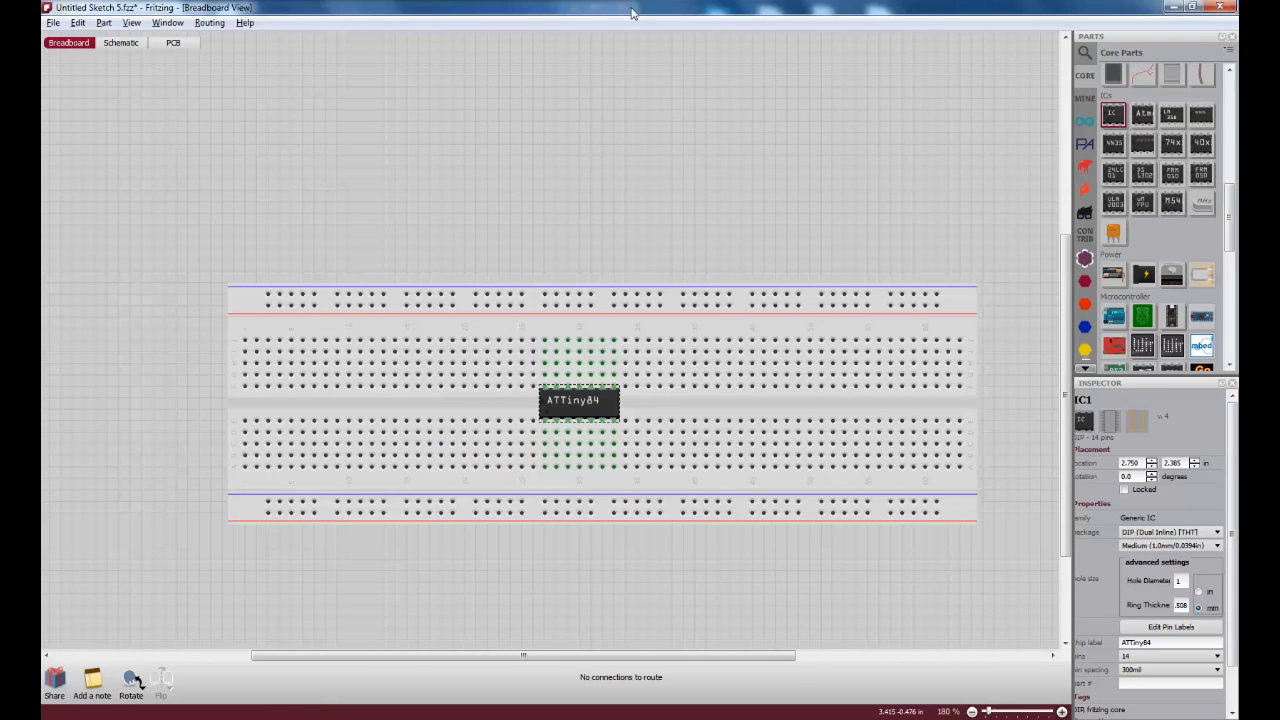
Step: Snap Fritzing to the right half and place a 6-pin generic female header on the breadboard
{"action": "left_click_drag", "start_coordinate": [640, 18], "coordinate": [1270, 300]}
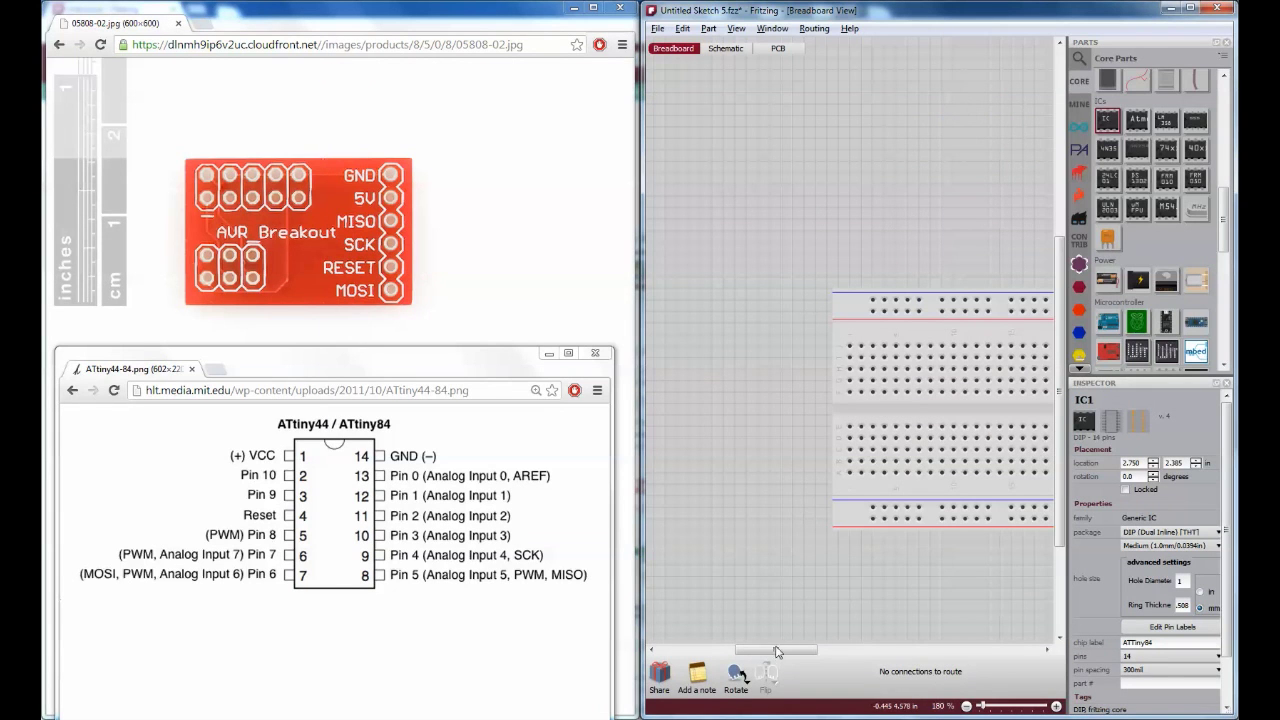
{"action": "left_click_drag", "start_coordinate": [776, 650], "coordinate": [847, 647]}
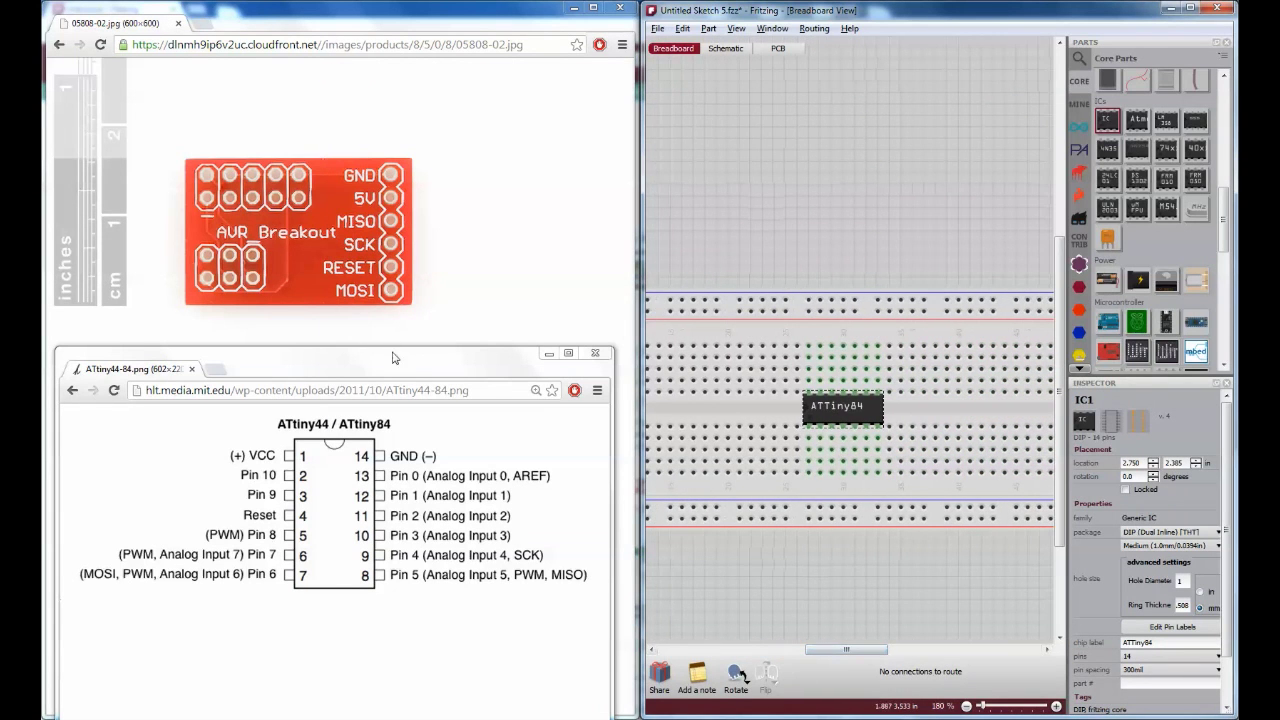
{"action": "left_click_drag", "start_coordinate": [847, 649], "coordinate": [857, 649]}
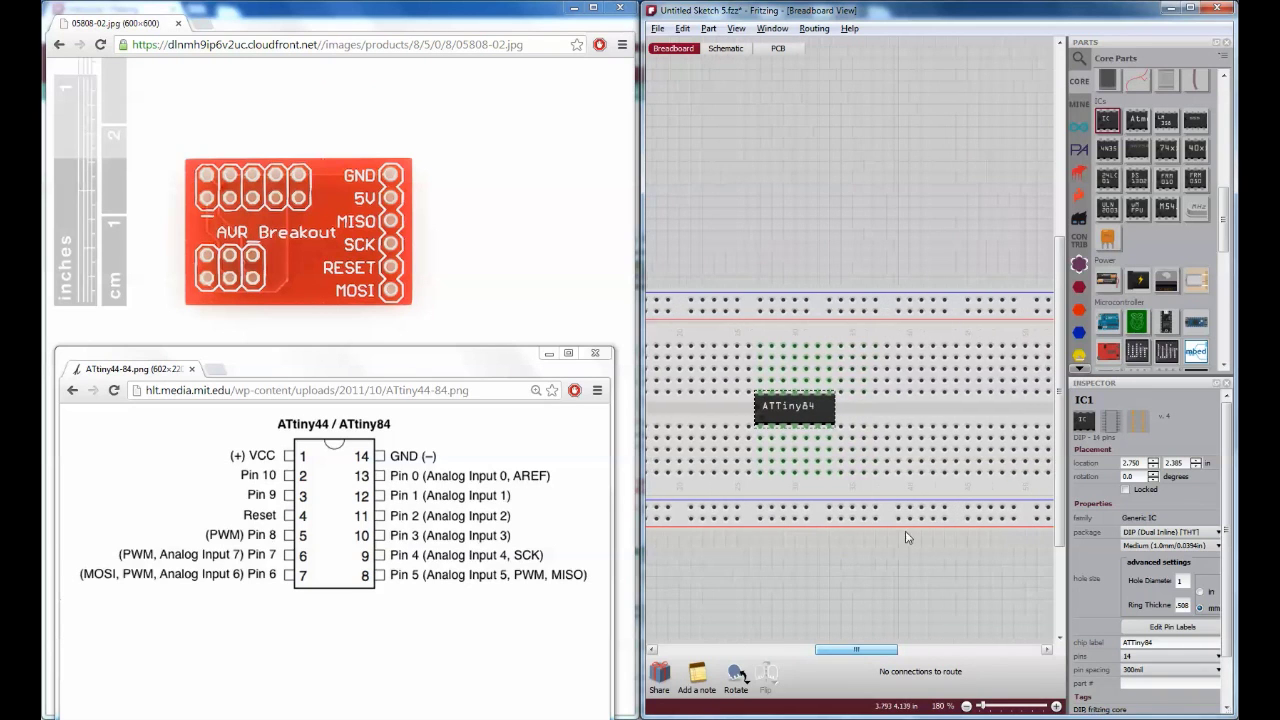
{"action": "left_click_drag", "start_coordinate": [1222, 225], "coordinate": [1222, 262]}
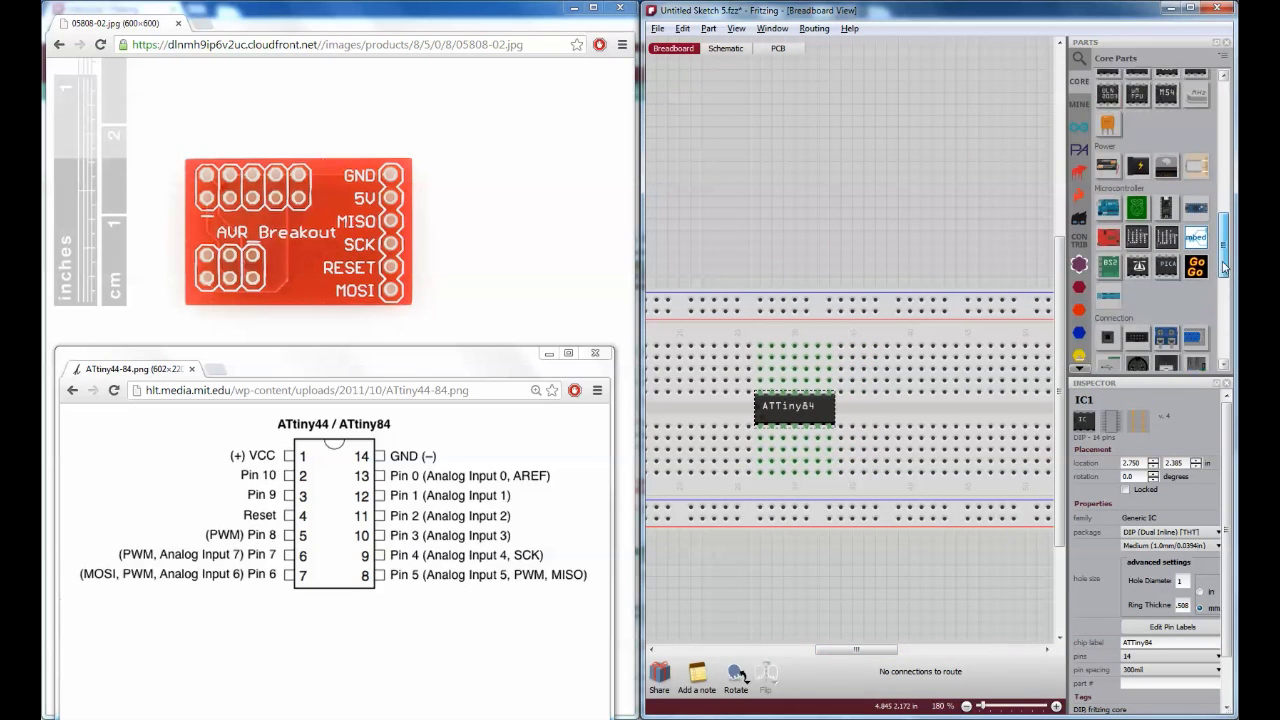
{"action": "left_click", "coordinate": [1107, 268]}
{"action": "left_click_drag", "start_coordinate": [1107, 270], "coordinate": [858, 370]}
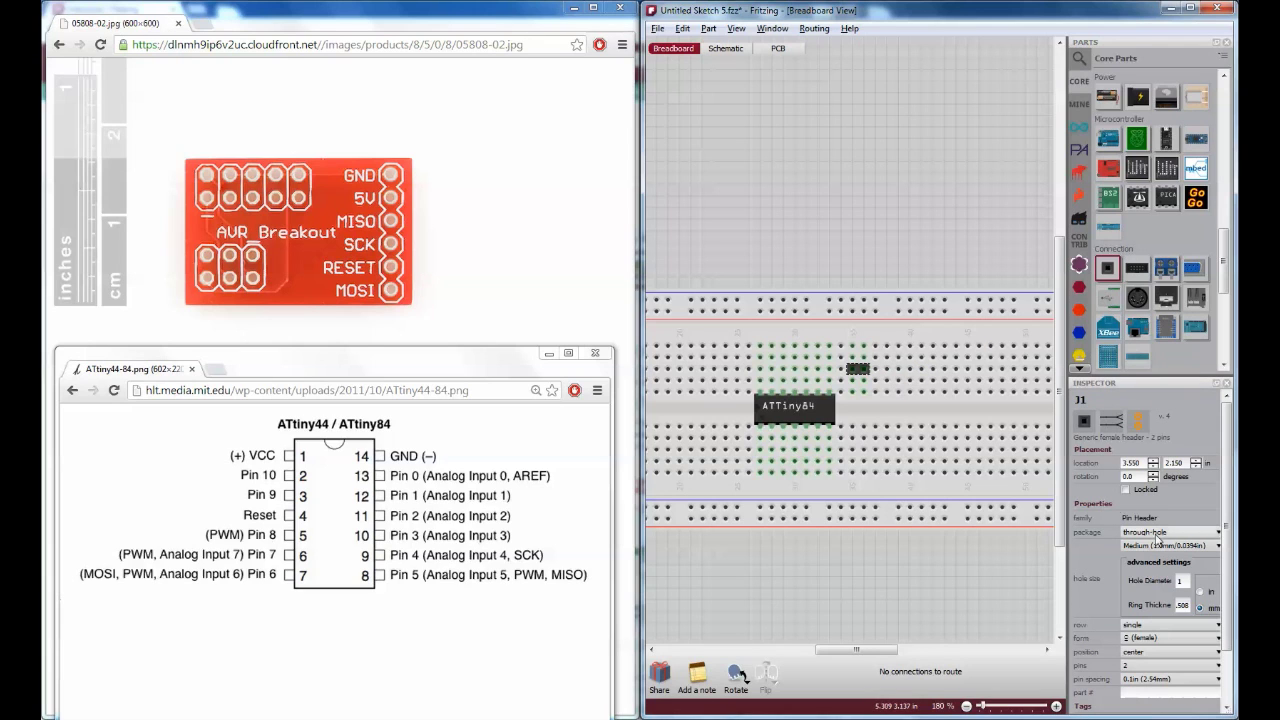
{"action": "left_click", "coordinate": [1170, 664]}
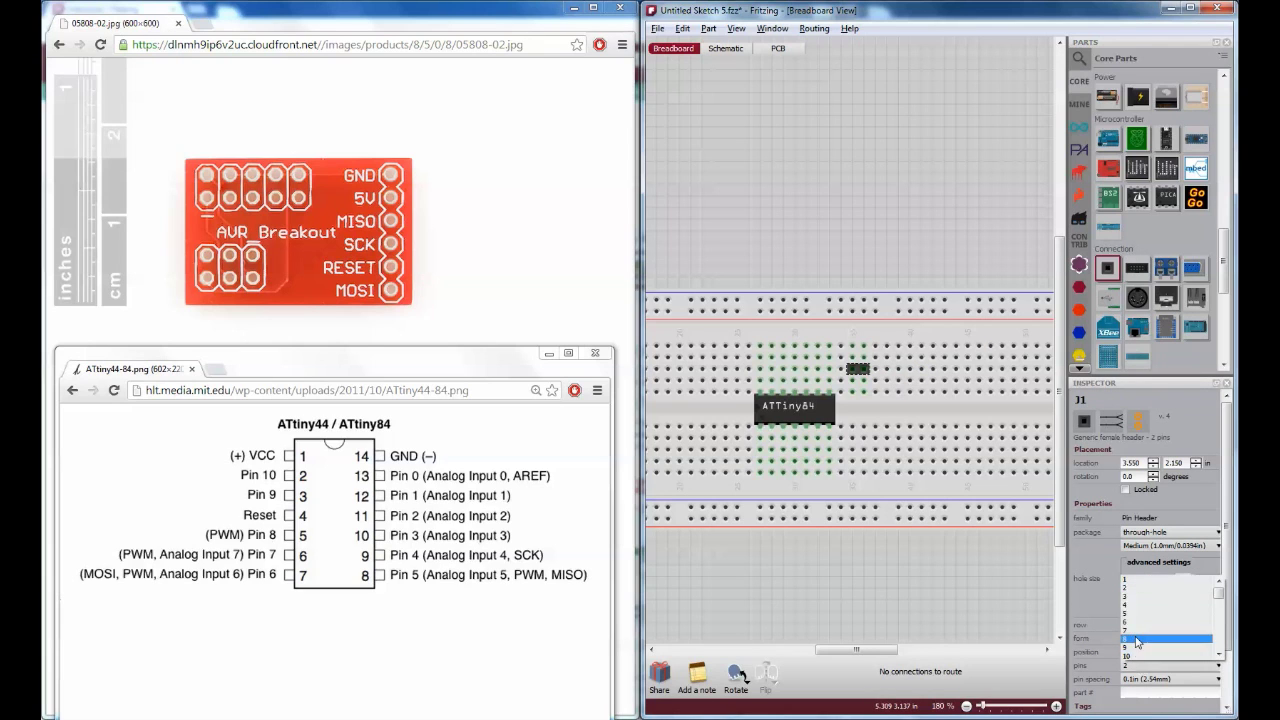
{"action": "left_click", "coordinate": [1140, 630]}
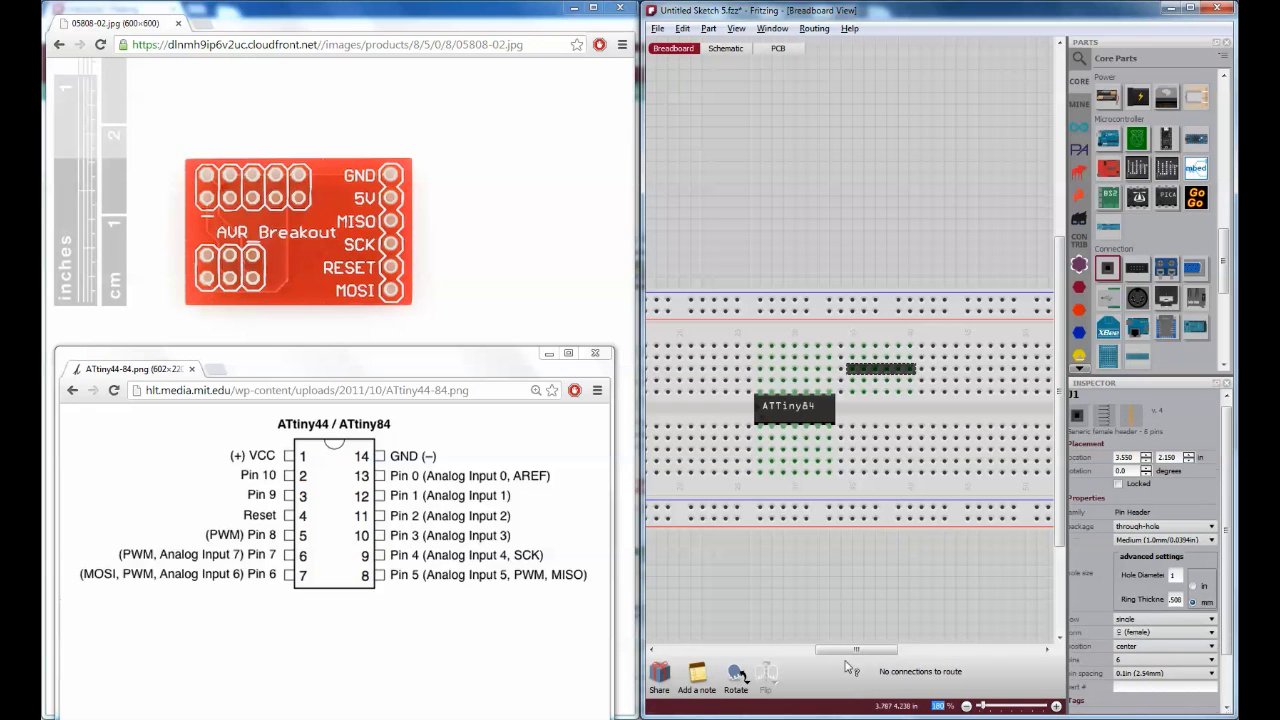
{"action": "left_click_drag", "start_coordinate": [852, 650], "coordinate": [864, 650]}
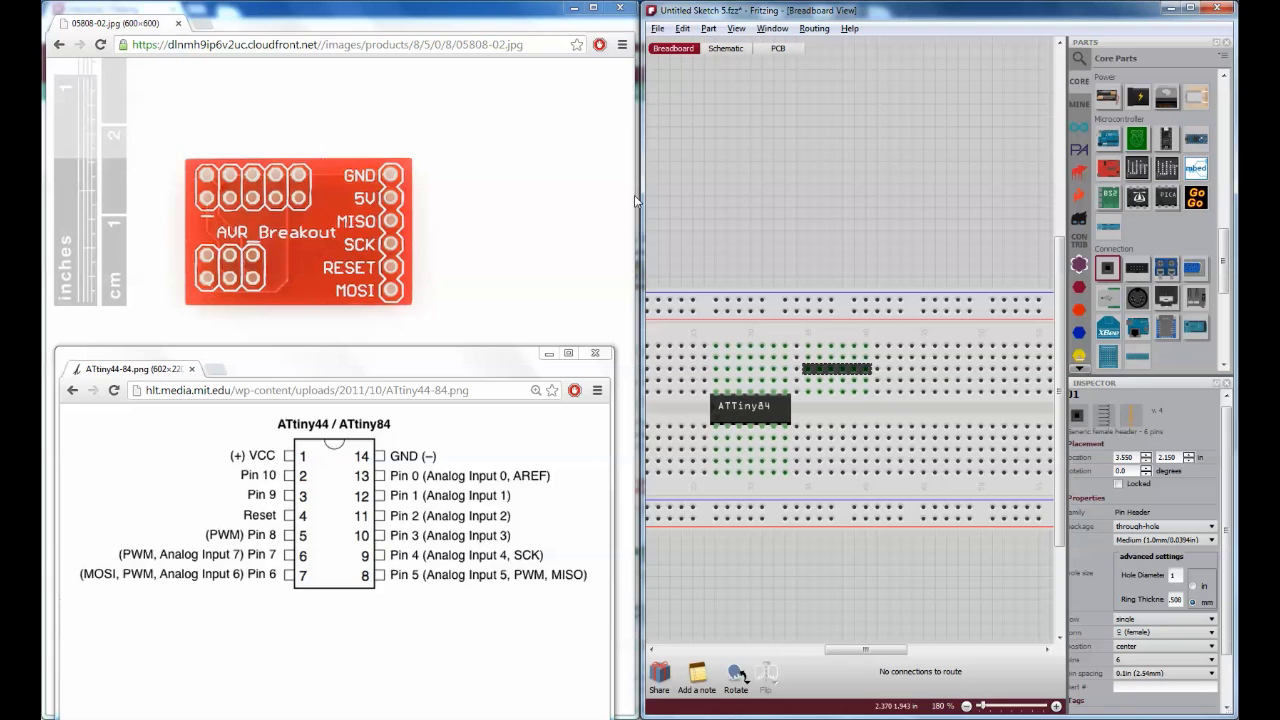
Step: Wire the first two header pins to the top rail and connect a chip row to a header pin
{"action": "left_click_drag", "start_coordinate": [807, 369], "coordinate": [810, 302]}
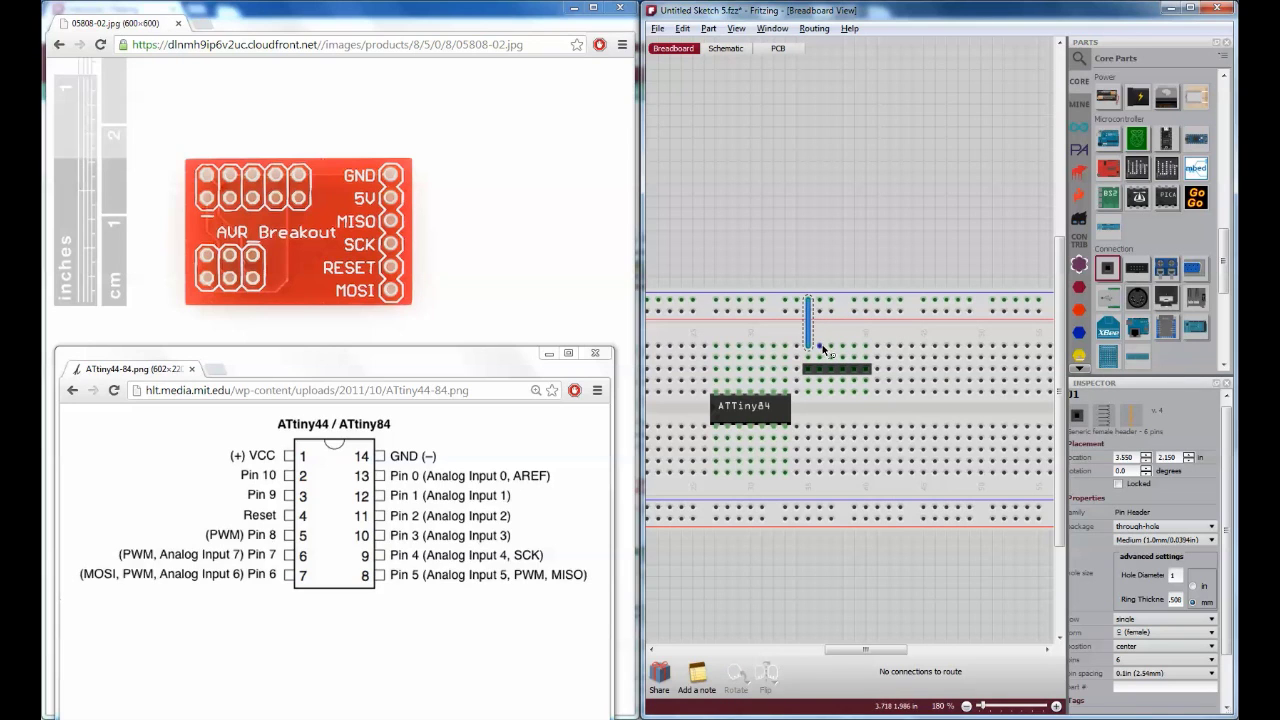
{"action": "left_click_drag", "start_coordinate": [820, 369], "coordinate": [822, 308]}
{"action": "left_click_drag", "start_coordinate": [752, 381], "coordinate": [833, 384]}
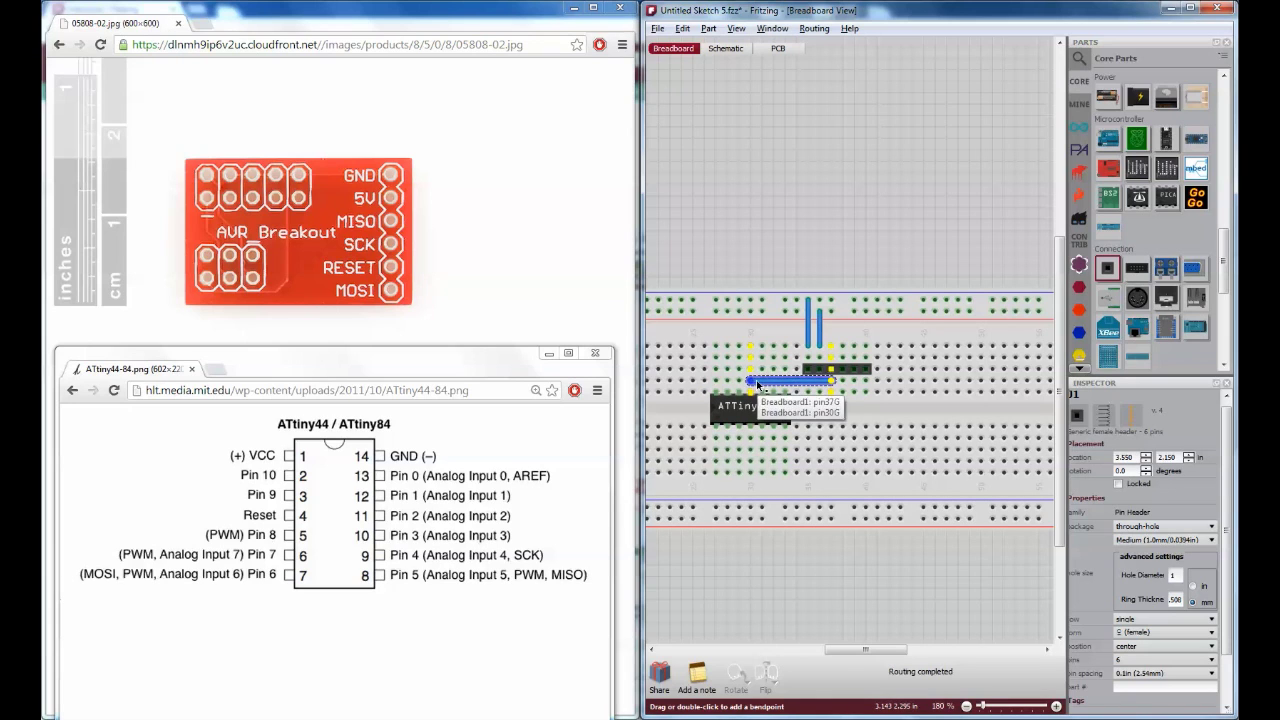
{"action": "left_click_drag", "start_coordinate": [756, 380], "coordinate": [830, 393]}
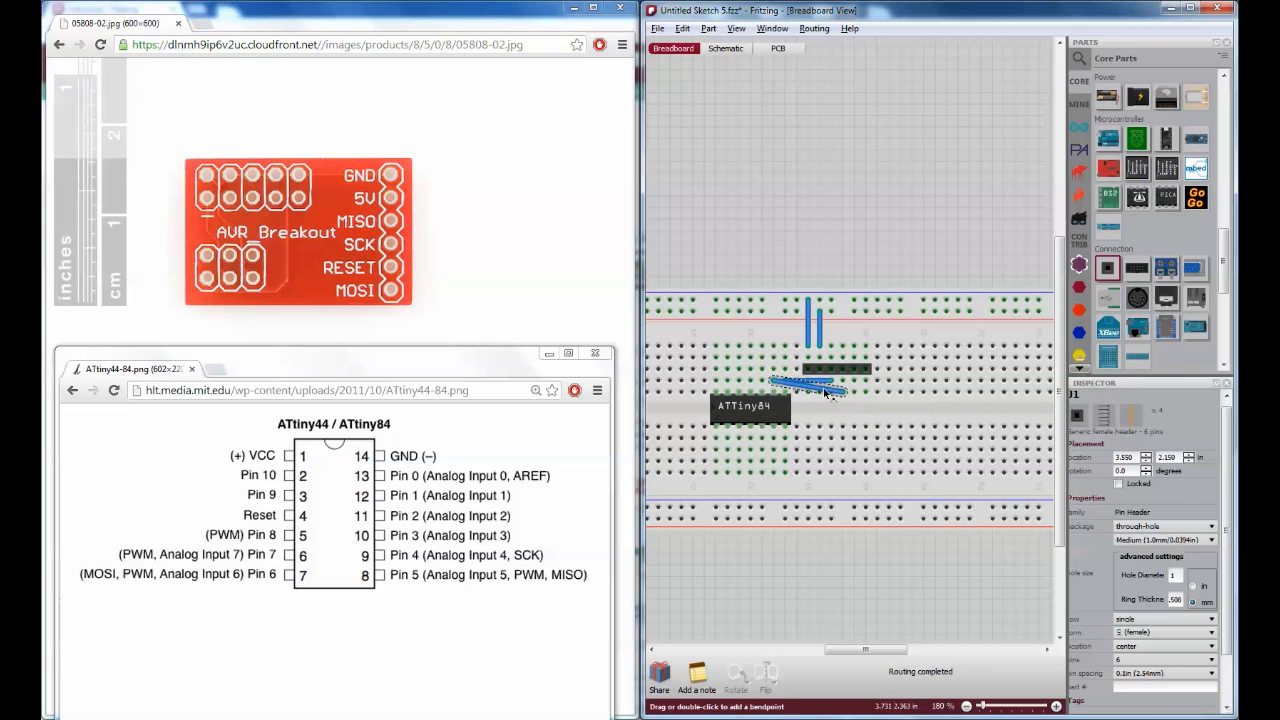
{"action": "left_click", "coordinate": [830, 393]}
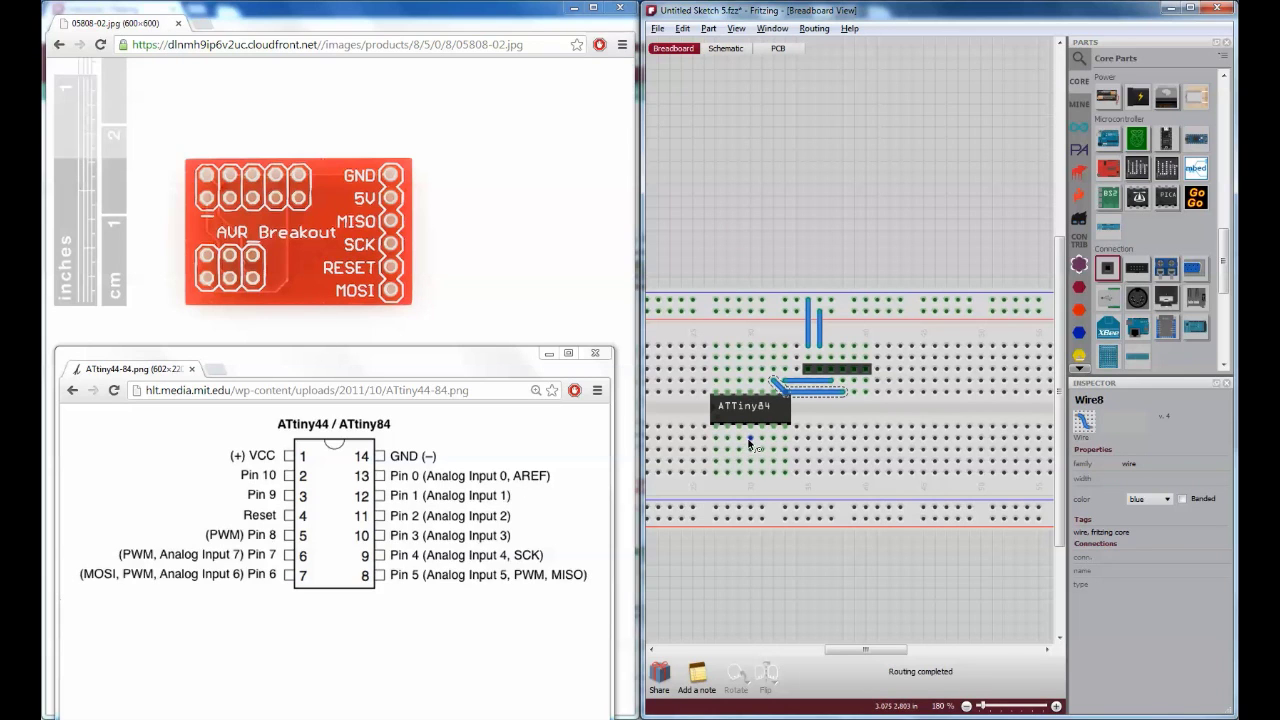
Step: Add wires from below the chip to the header and bend the diagonal wire into an L shape
{"action": "mouse_move", "coordinate": [750, 445]}
{"action": "left_mouse_down"}
{"action": "mouse_move", "coordinate": [855, 400]}
{"action": "mouse_move", "coordinate": [822, 441]}
{"action": "left_mouse_up"}
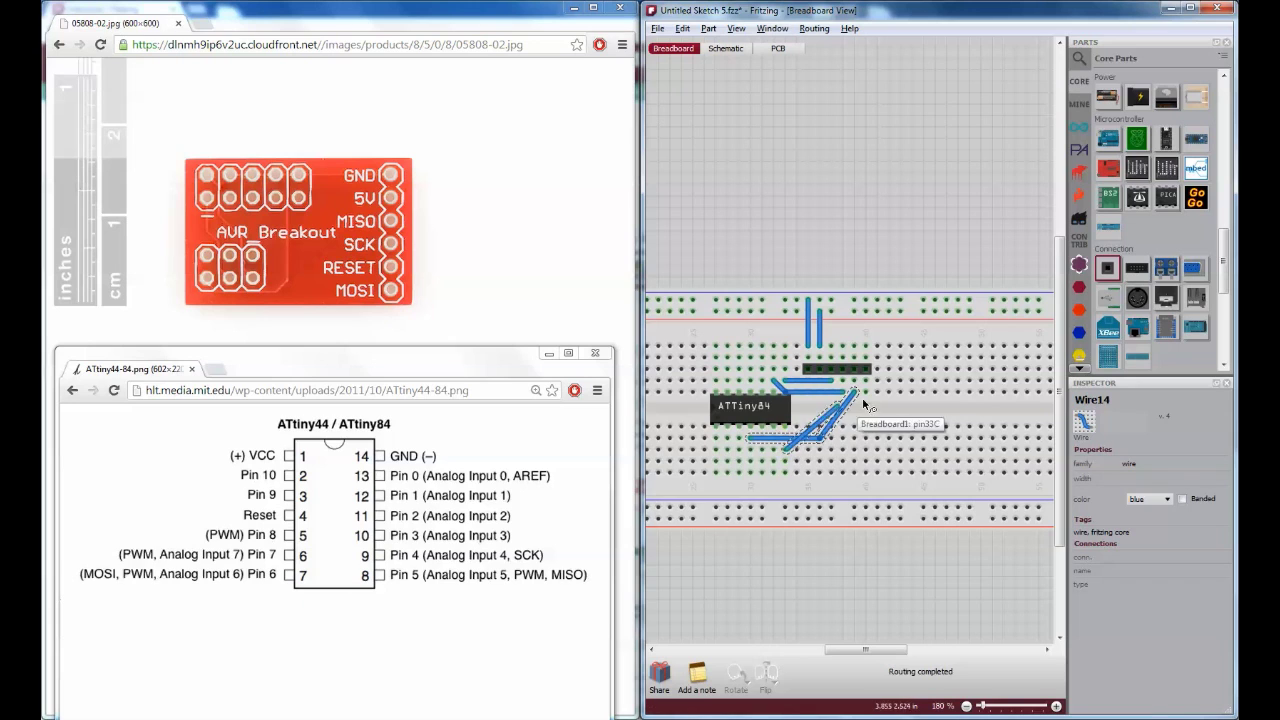
{"action": "left_click_drag", "start_coordinate": [790, 455], "coordinate": [866, 443]}
{"action": "left_click", "coordinate": [868, 445]}
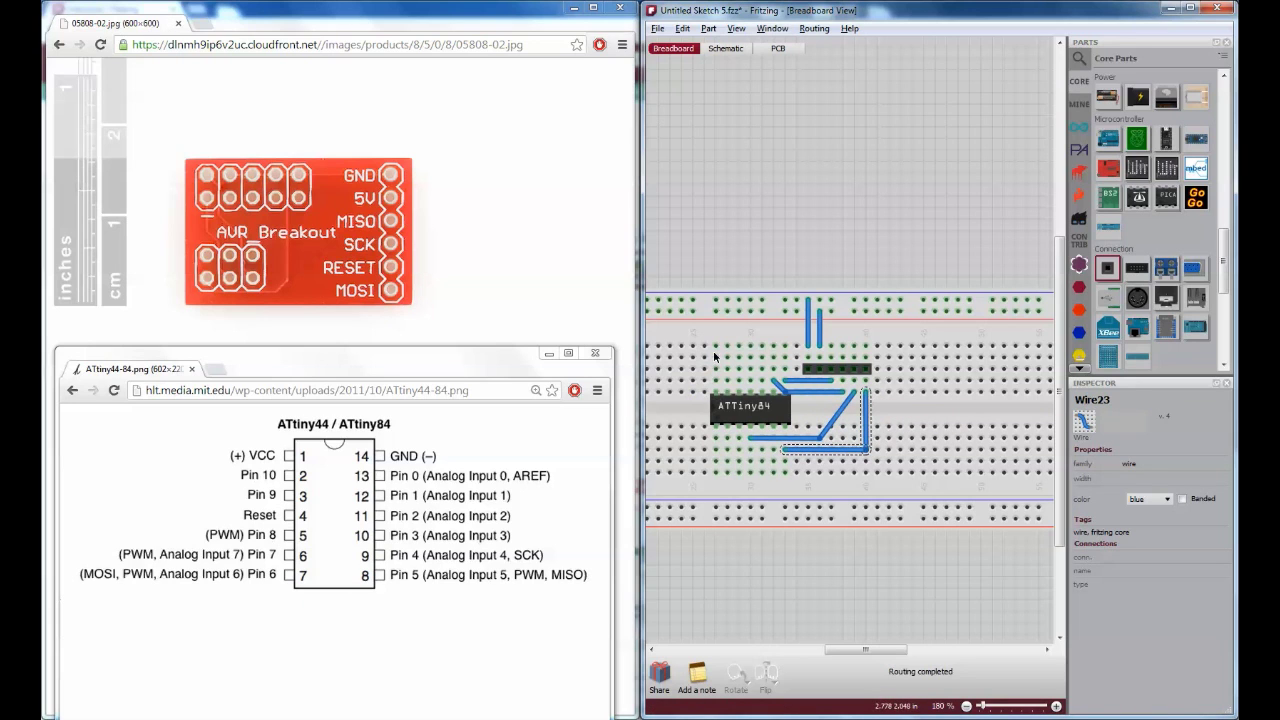
{"action": "mouse_move", "coordinate": [715, 348]}
{"action": "left_mouse_down"}
{"action": "mouse_move", "coordinate": [715, 297]}
{"action": "mouse_move", "coordinate": [717, 447]}
{"action": "mouse_move", "coordinate": [705, 443]}
{"action": "left_mouse_up"}
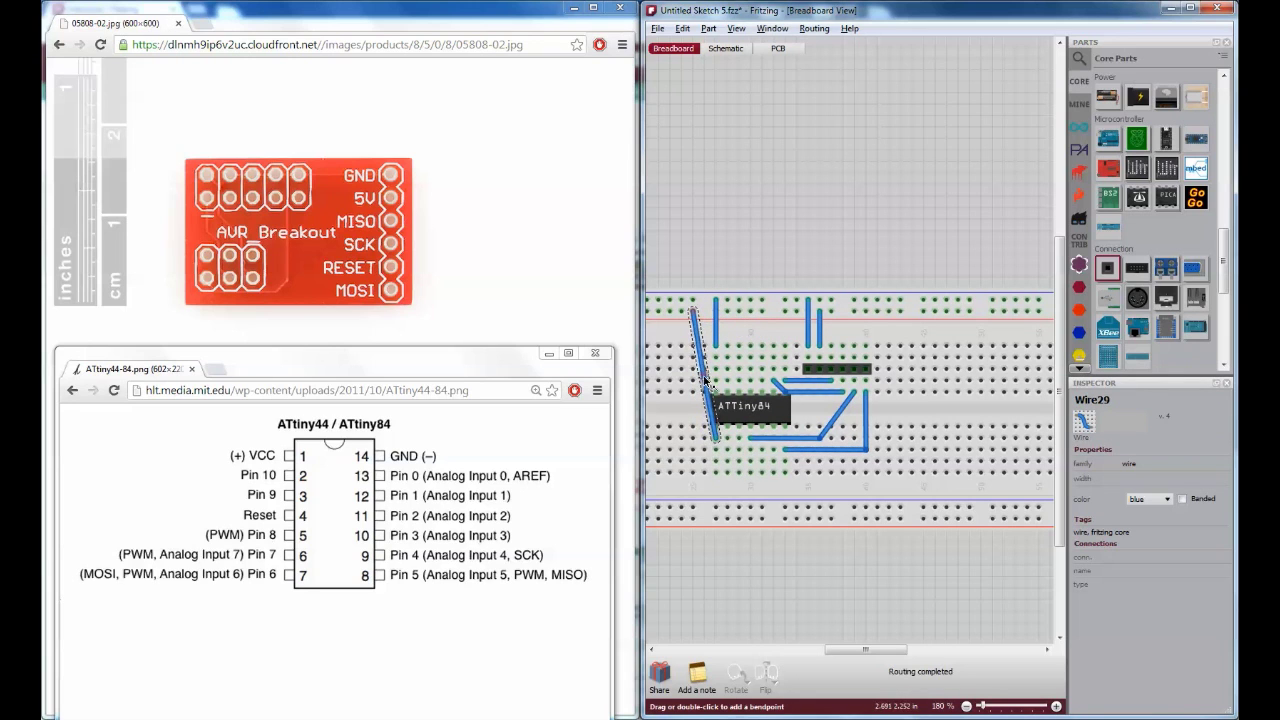
{"action": "left_click_drag", "start_coordinate": [700, 380], "coordinate": [695, 436]}
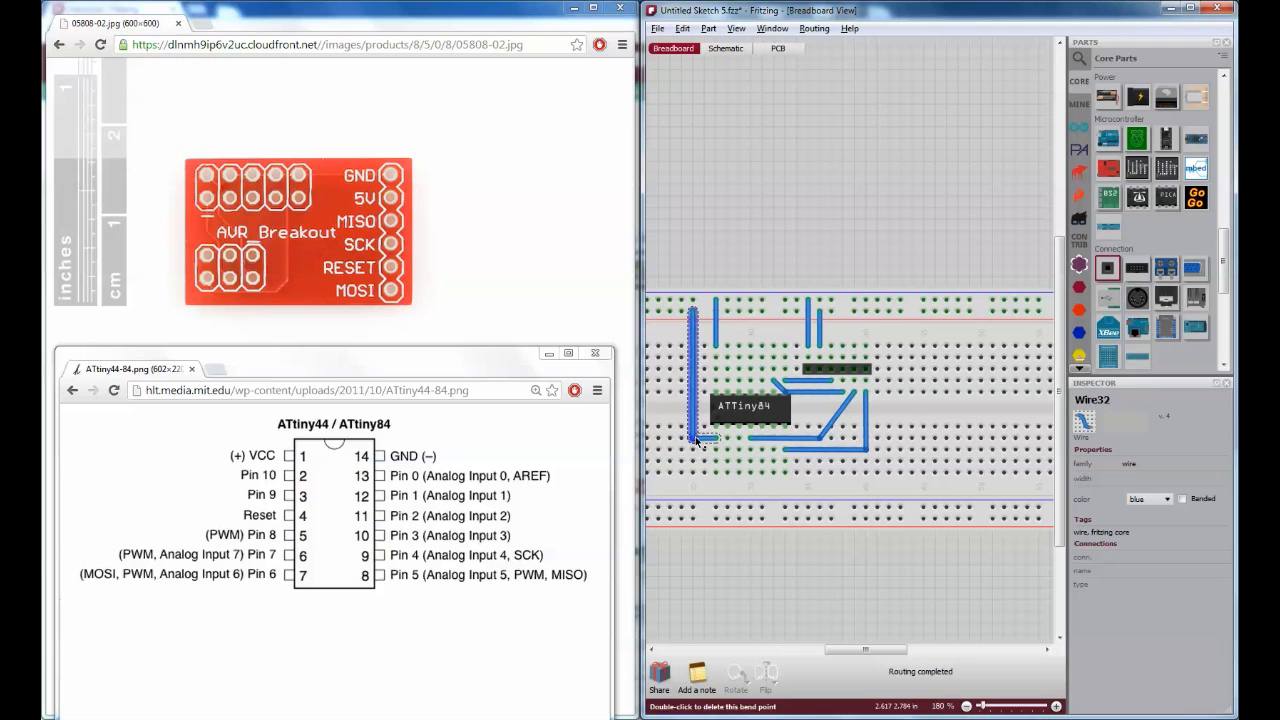
Step: Move the ATtiny84 chip and six-pin header onto the board in PCB view
{"action": "left_click", "coordinate": [784, 52]}
{"action": "scroll", "coordinate": [866, 318], "scroll_direction": "down", "scroll_amount": 4}
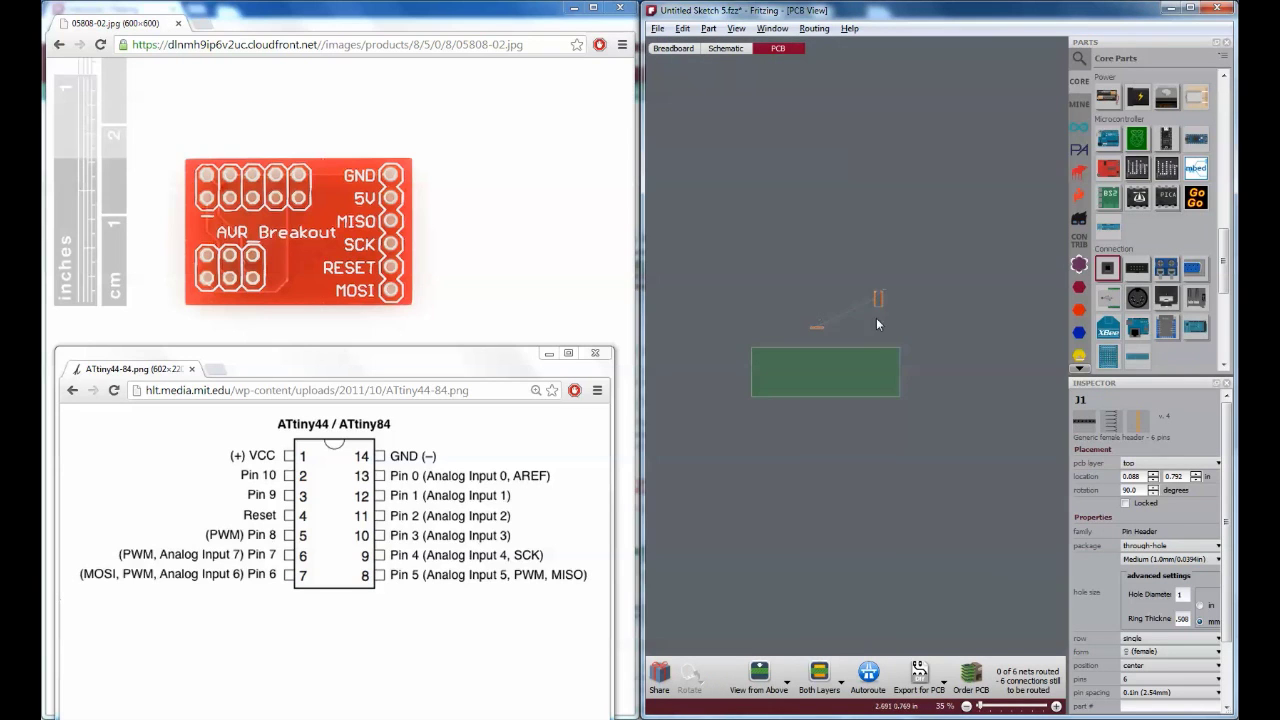
{"action": "scroll", "coordinate": [874, 351], "scroll_direction": "up", "scroll_amount": 5}
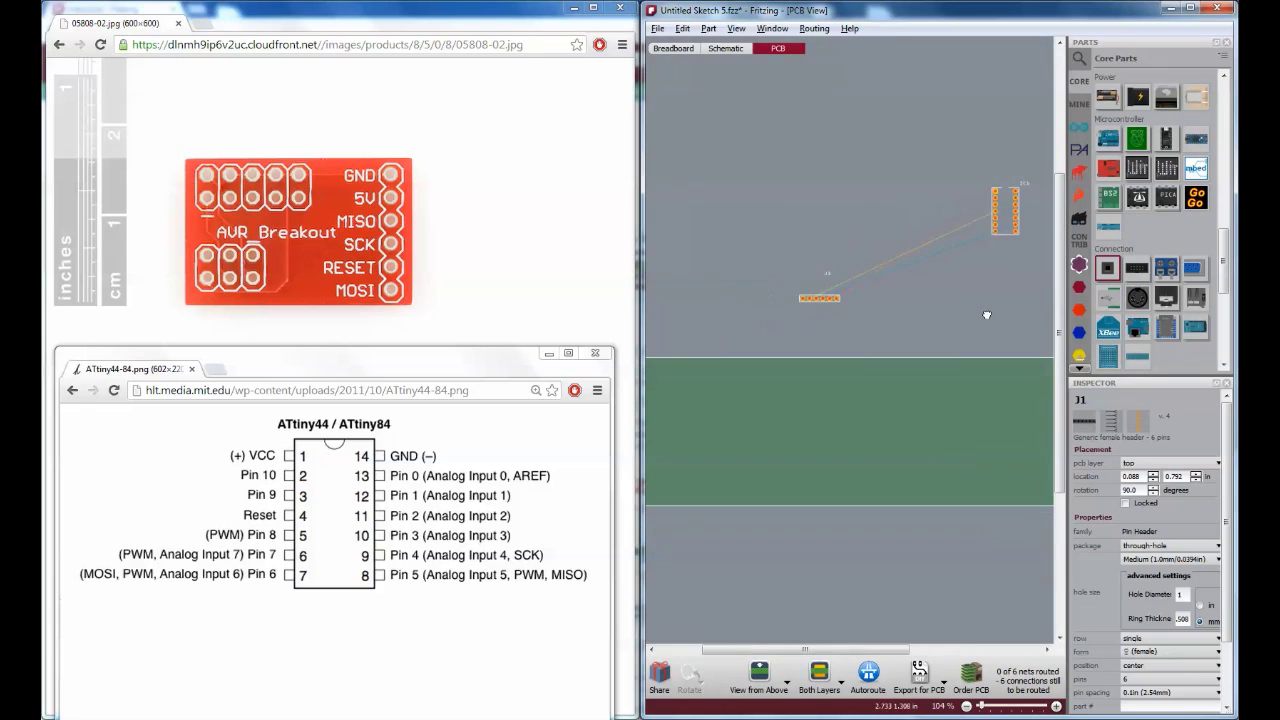
{"action": "mouse_move", "coordinate": [1008, 207]}
{"action": "left_mouse_down"}
{"action": "mouse_move", "coordinate": [741, 410]}
{"action": "mouse_move", "coordinate": [683, 385]}
{"action": "left_mouse_up"}
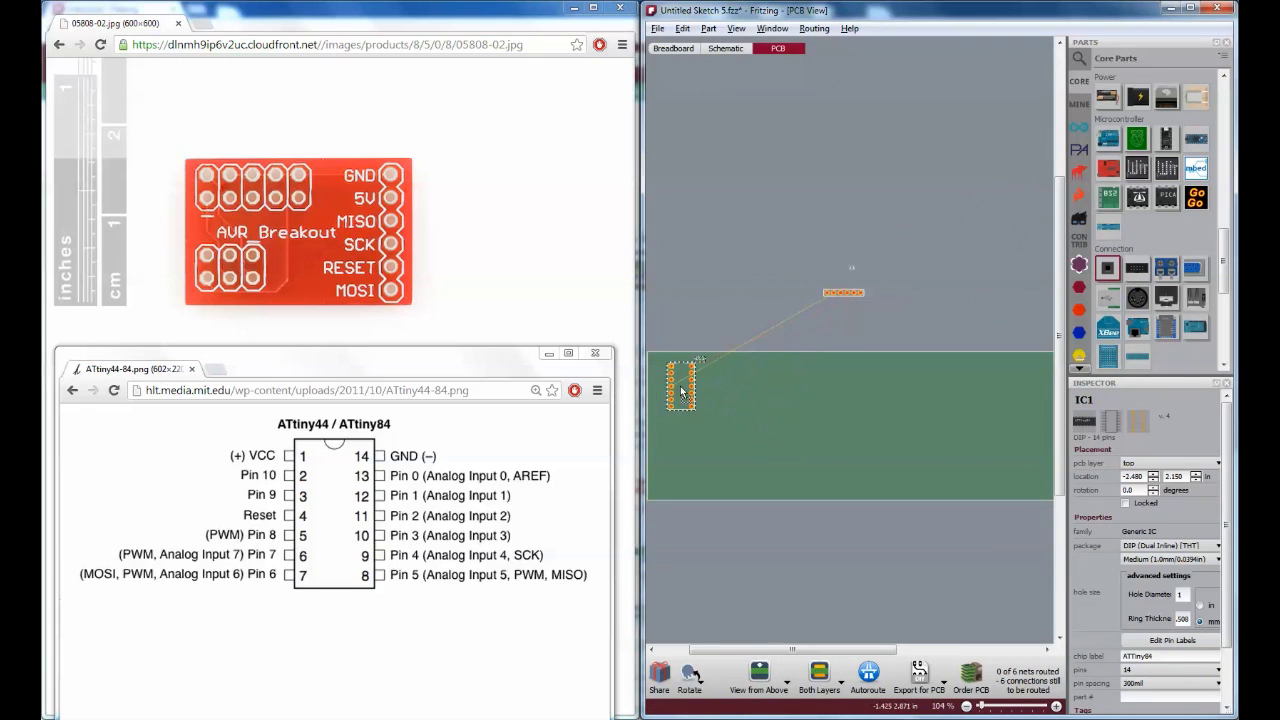
{"action": "left_click_drag", "start_coordinate": [844, 292], "coordinate": [690, 428]}
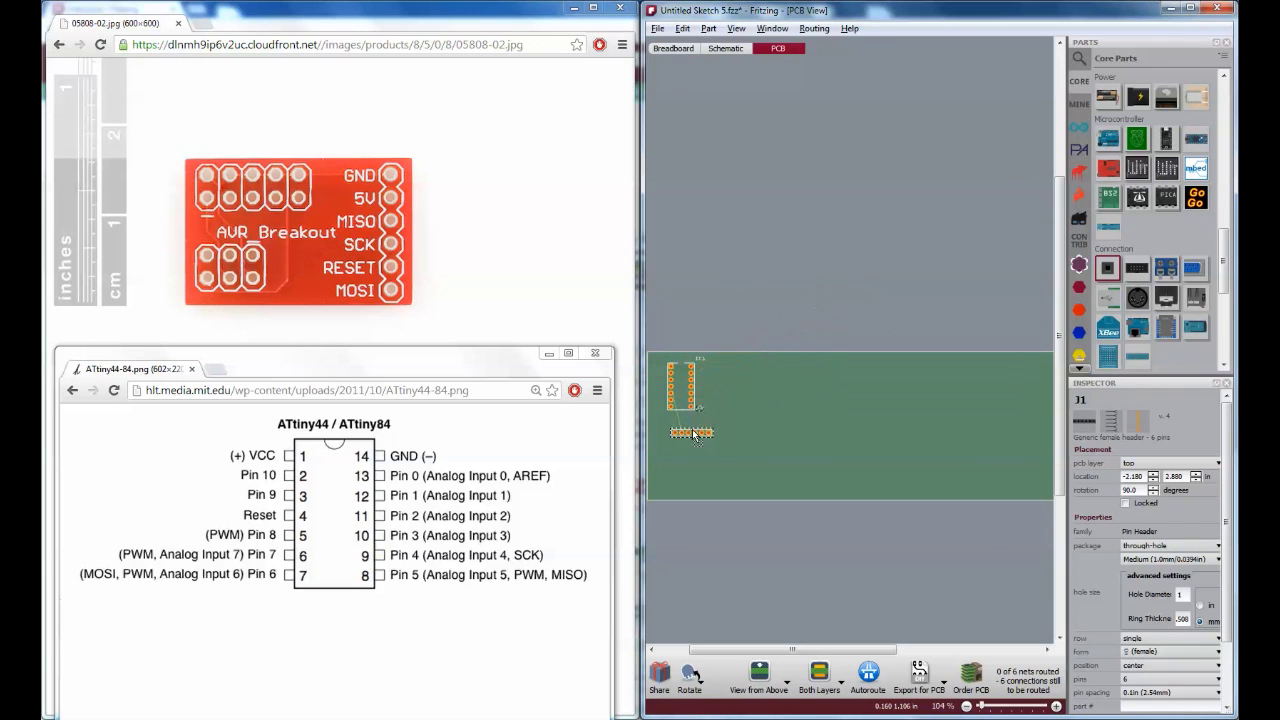
{"action": "left_click", "coordinate": [1190, 10]}
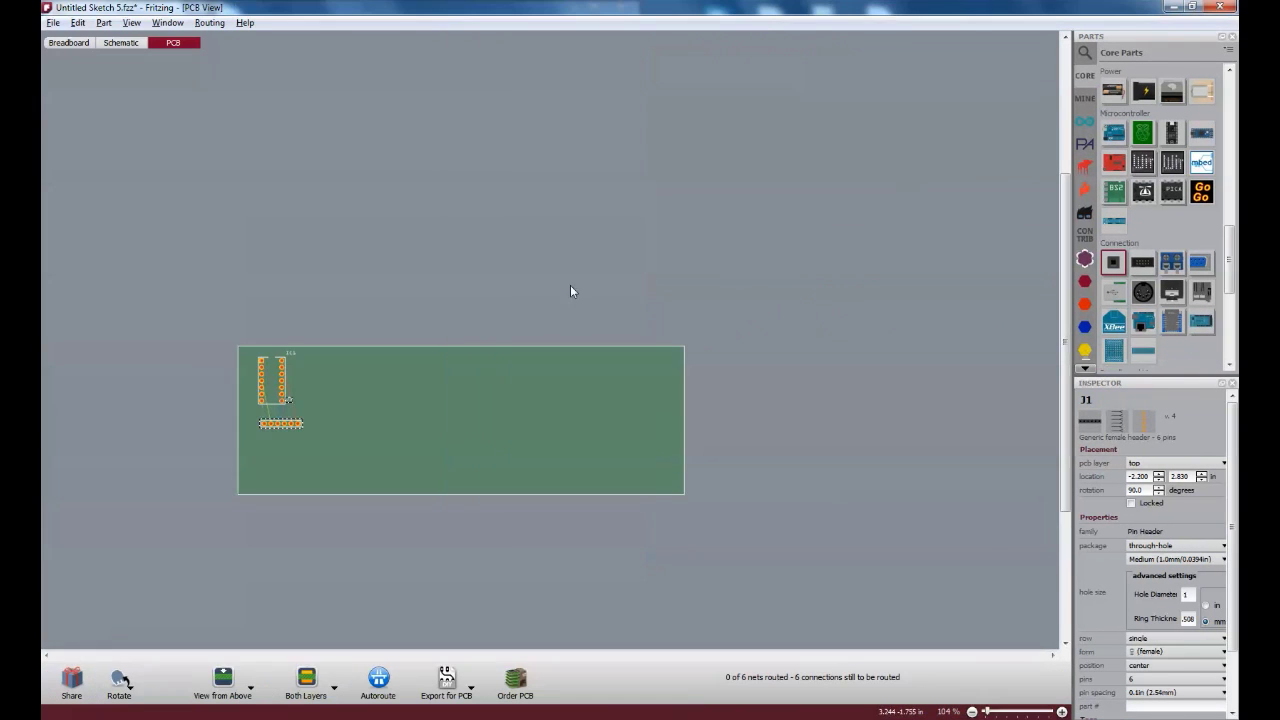
{"action": "scroll", "coordinate": [427, 436], "scroll_direction": "down", "scroll_amount": 3}
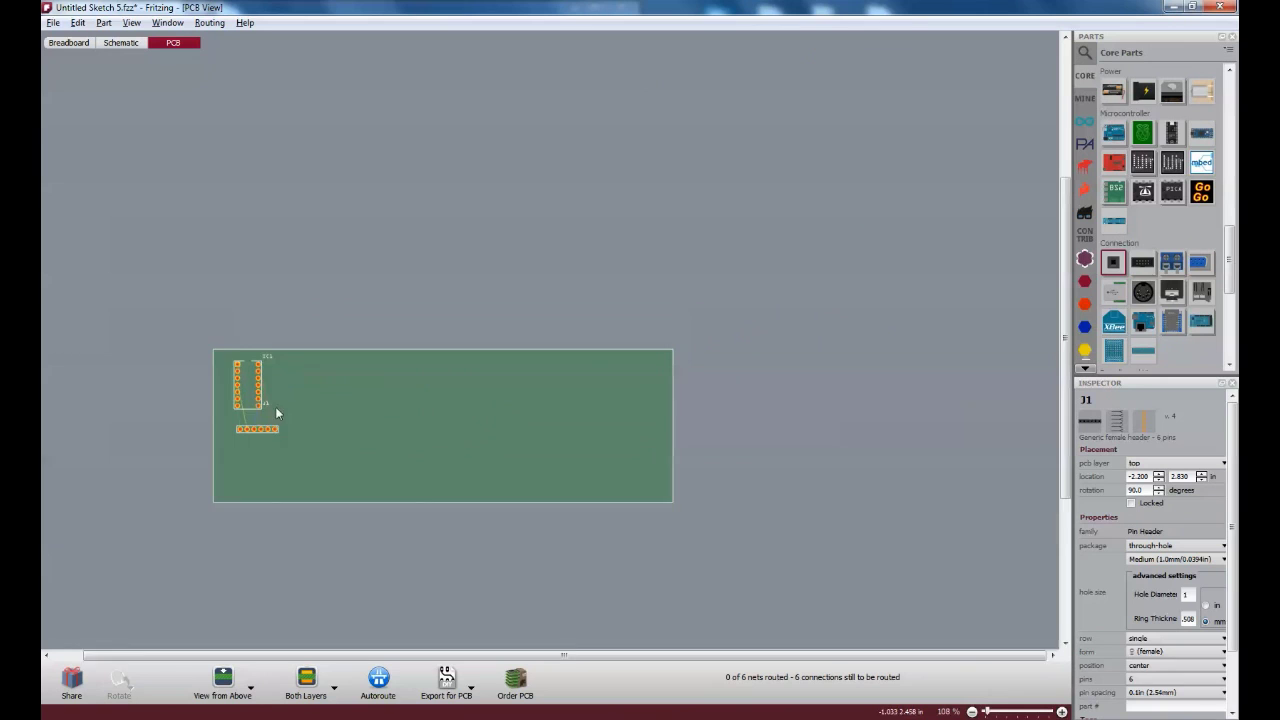
{"action": "scroll", "coordinate": [275, 406], "scroll_direction": "up", "scroll_amount": 3}
Step: Make the board single-sided and shrink it to about 32.8 × 44.7 mm around the parts
{"action": "left_click", "coordinate": [279, 466]}
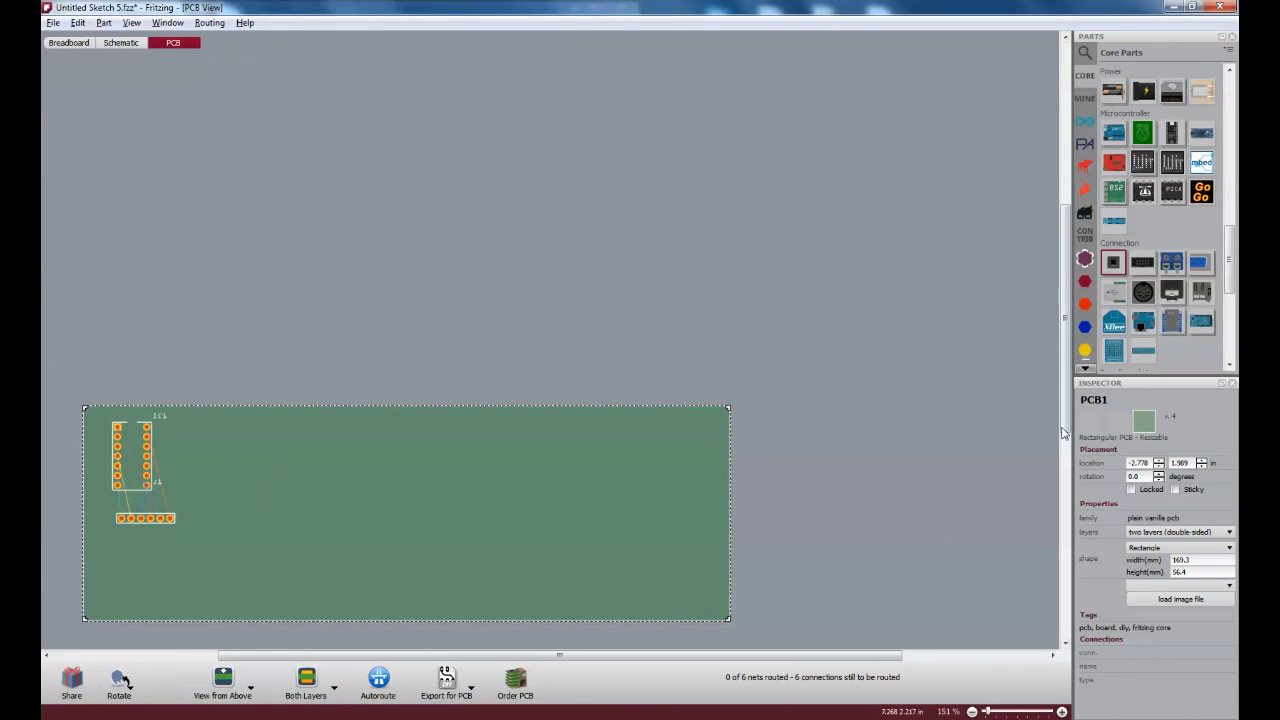
{"action": "left_click", "coordinate": [1148, 532]}
{"action": "left_click", "coordinate": [1160, 545]}
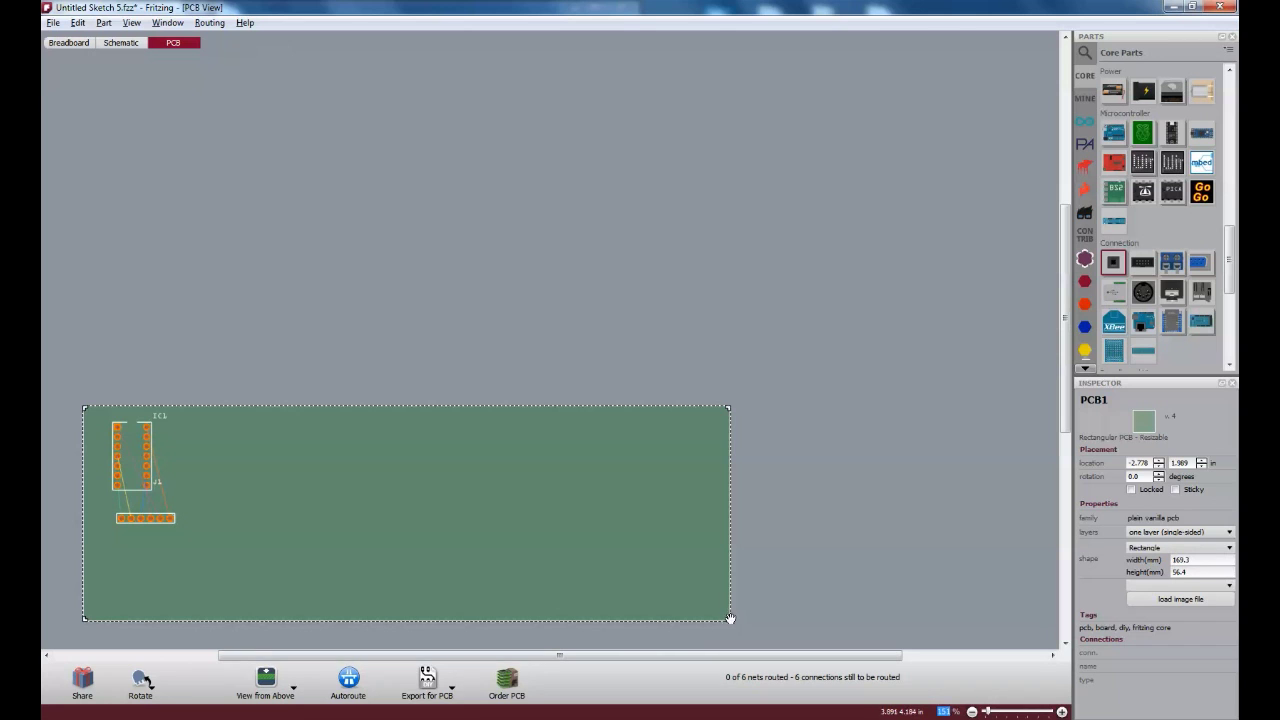
{"action": "left_click_drag", "start_coordinate": [728, 618], "coordinate": [210, 578]}
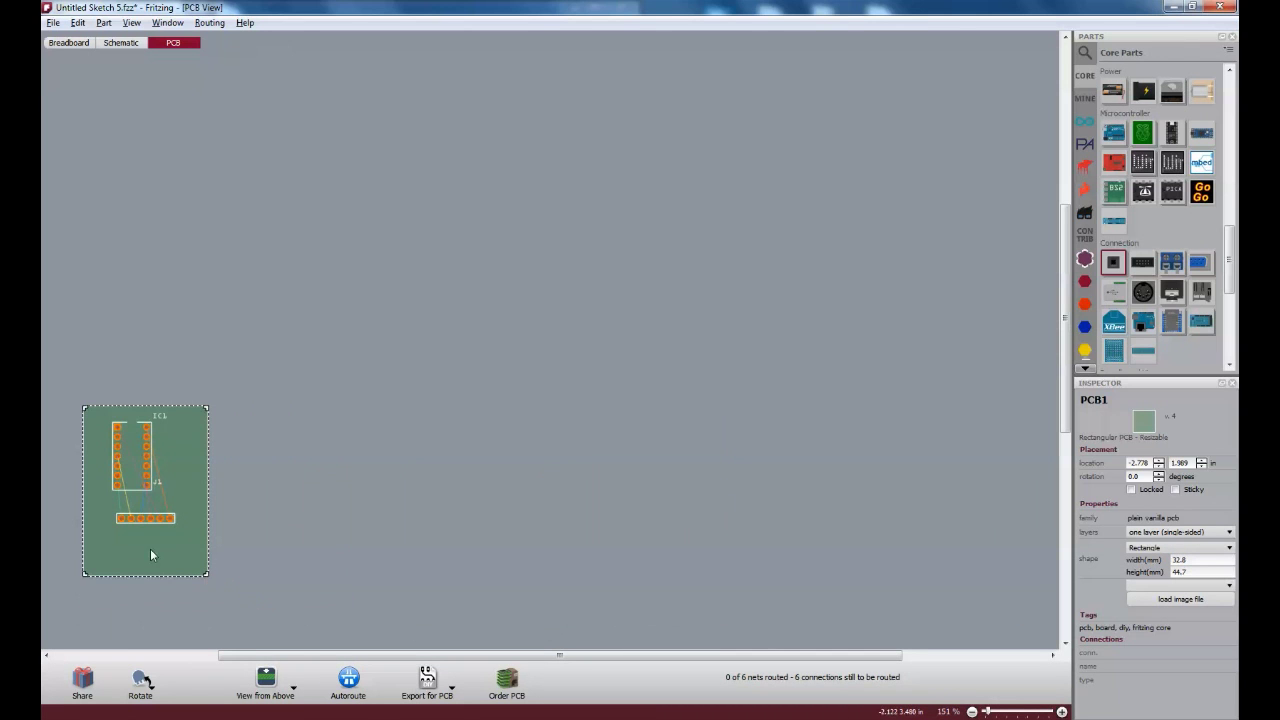
{"action": "scroll", "coordinate": [150, 548], "scroll_direction": "up", "scroll_amount": 4}
{"action": "scroll", "coordinate": [400, 480], "scroll_direction": "up", "scroll_amount": 3}
{"action": "scroll", "coordinate": [327, 425], "scroll_direction": "up", "scroll_amount": 2}
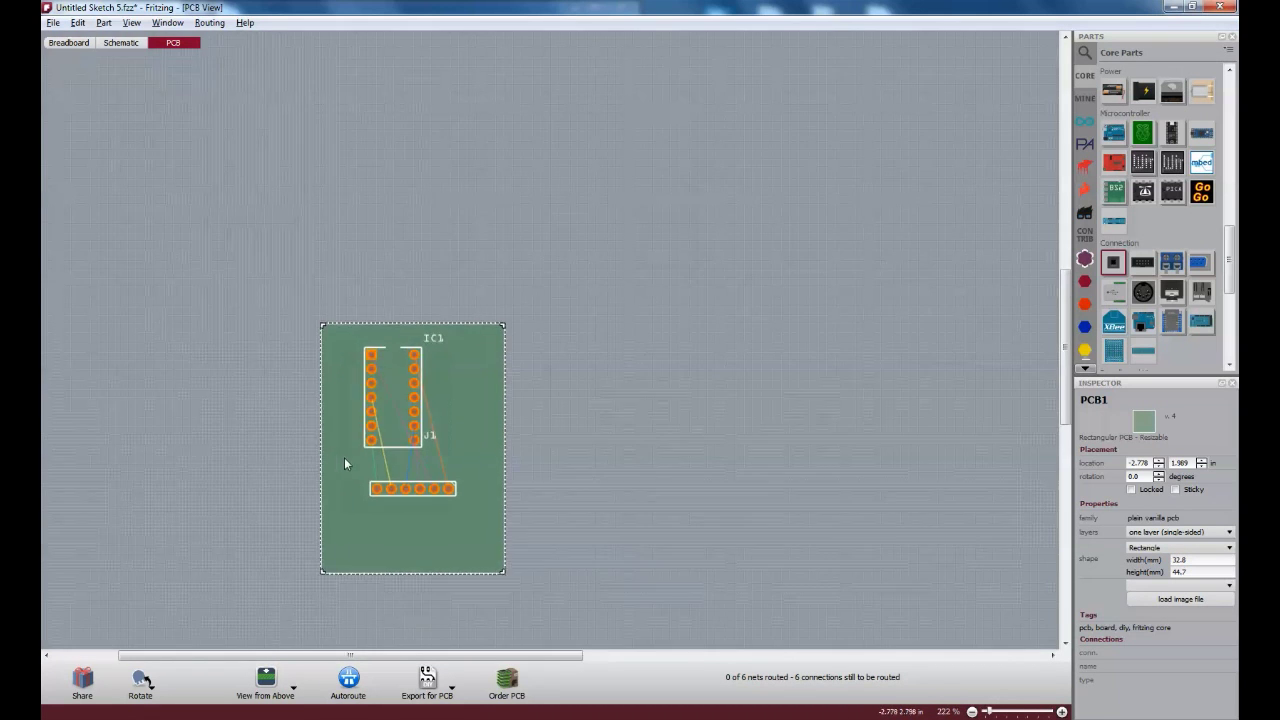
{"action": "scroll", "coordinate": [345, 458], "scroll_direction": "up", "scroll_amount": 2}
Step: Confirm a 0.1-inch grid size for the PCB view
{"action": "left_click", "coordinate": [250, 300]}
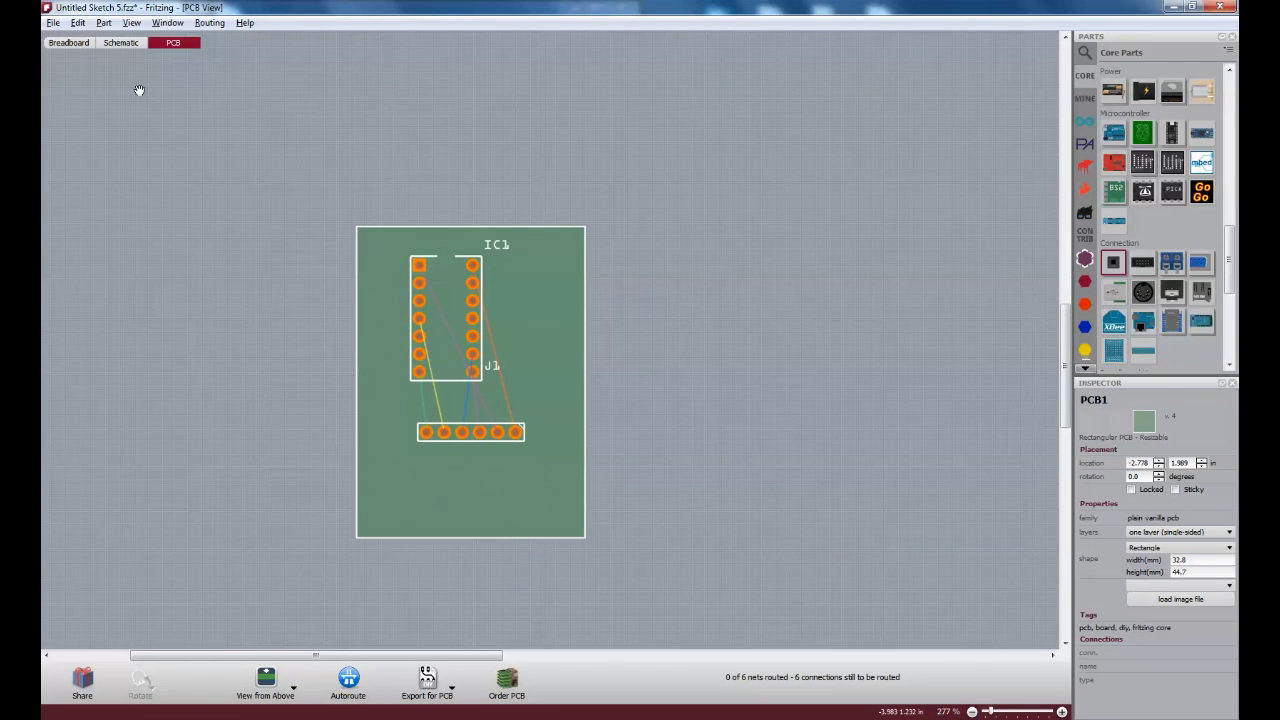
{"action": "left_click", "coordinate": [132, 23]}
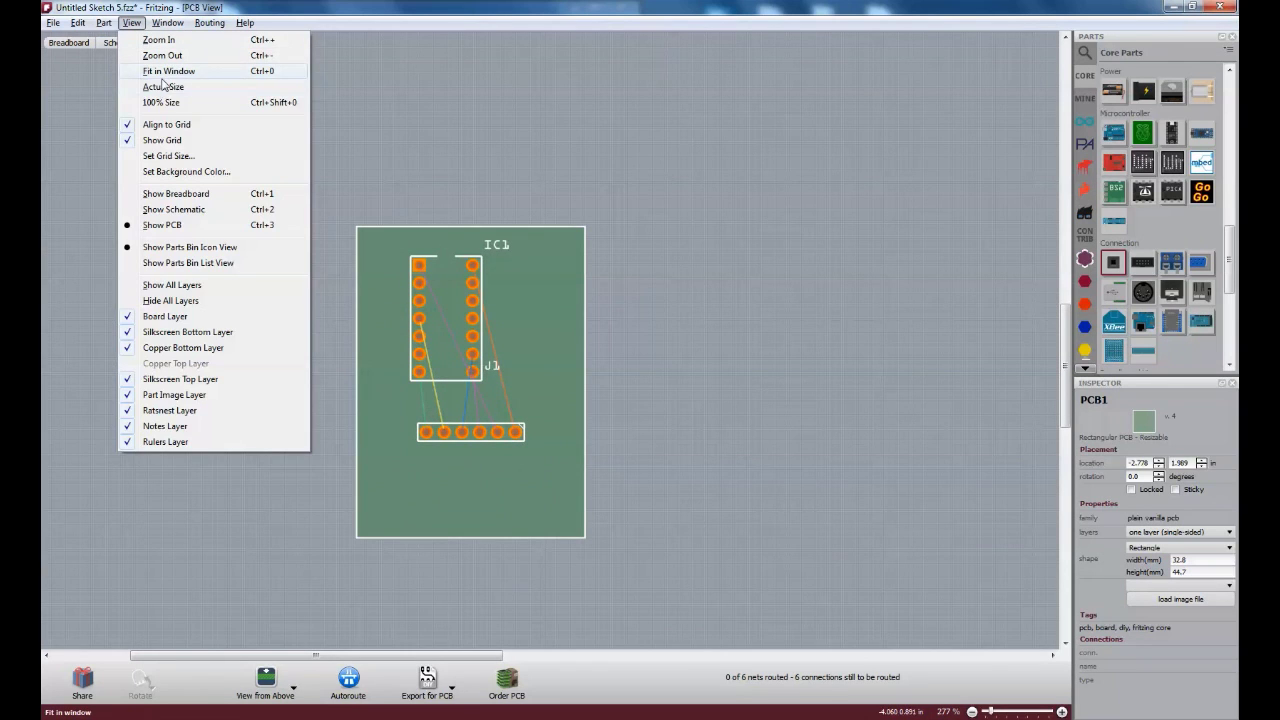
{"action": "left_click", "coordinate": [174, 156]}
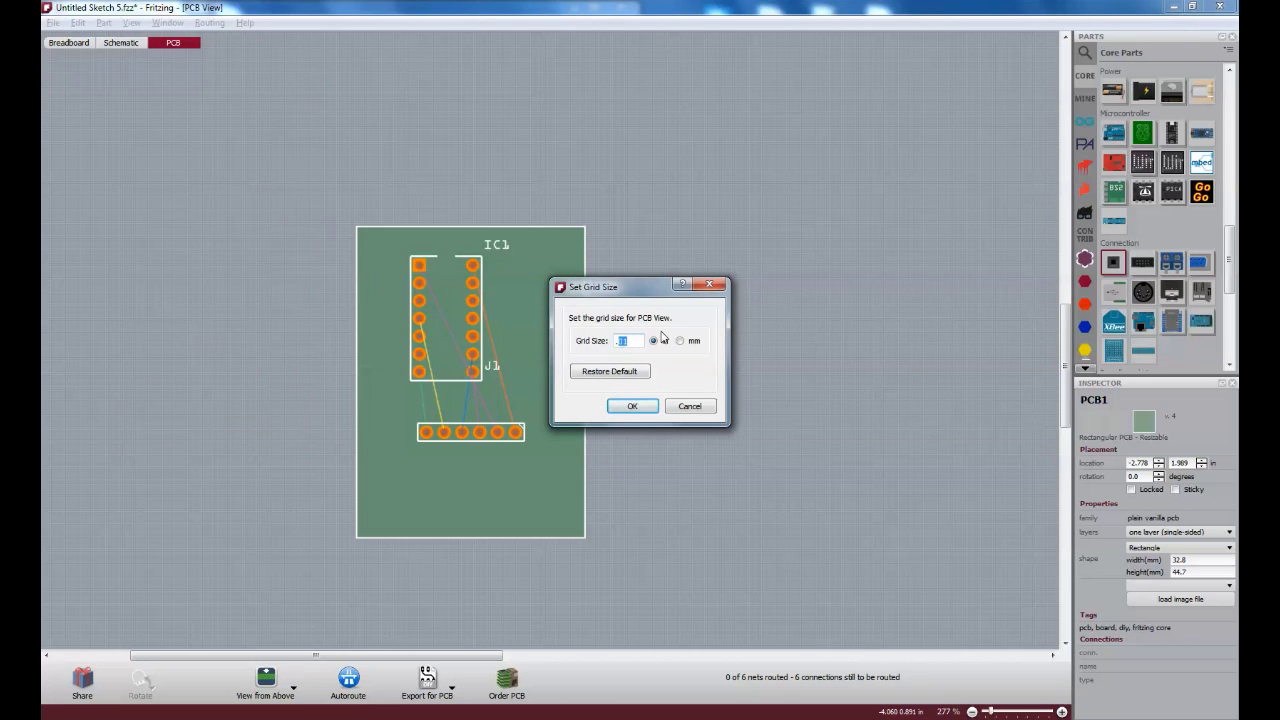
{"action": "left_click", "coordinate": [632, 406]}
{"action": "scroll", "coordinate": [417, 460], "scroll_direction": "up", "scroll_amount": 2}
{"action": "scroll", "coordinate": [410, 470], "scroll_direction": "up", "scroll_amount": 3}
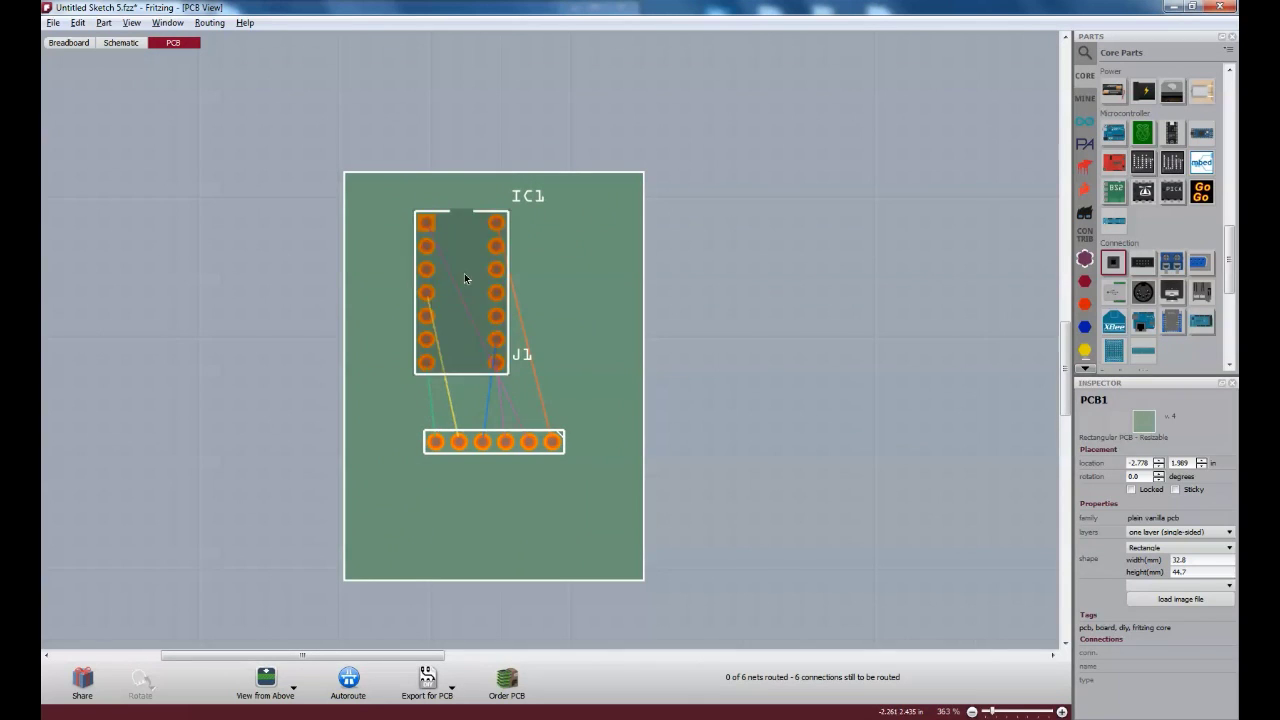
Step: Adjust the ATtiny84 and header positions and turn two ratsnest lines into copper traces
{"action": "left_click_drag", "start_coordinate": [464, 273], "coordinate": [495, 275]}
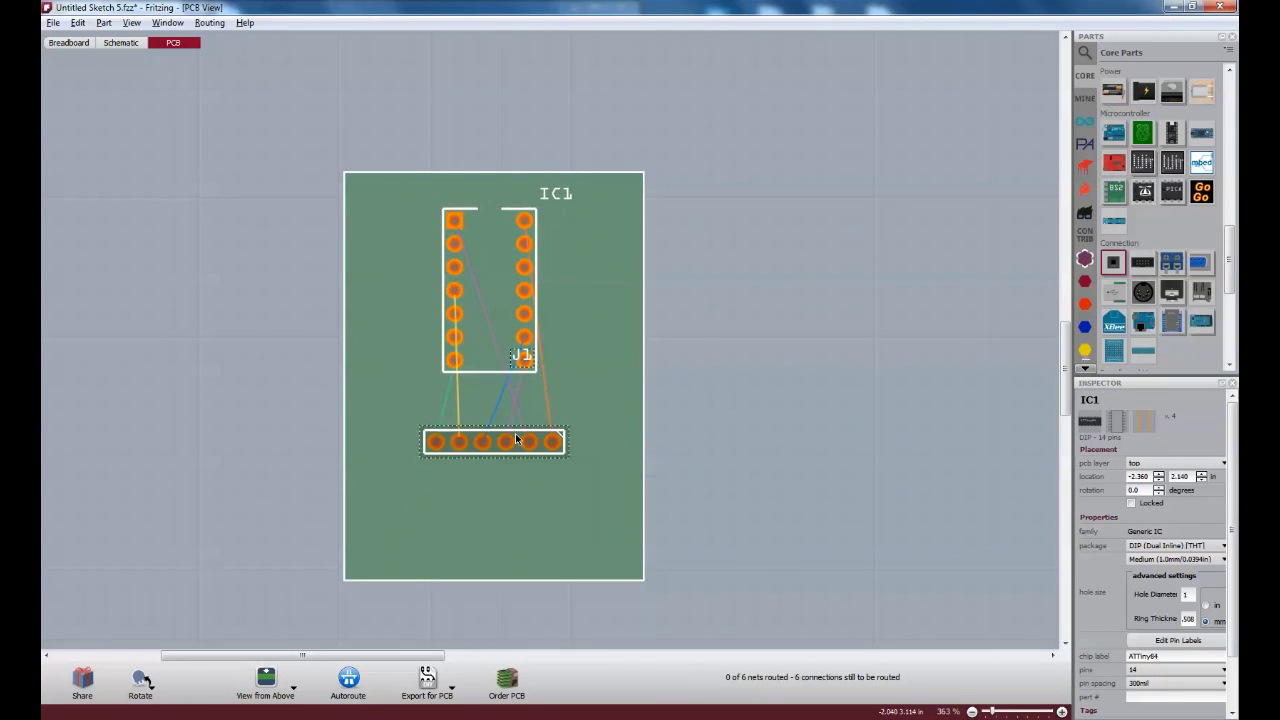
{"action": "left_click_drag", "start_coordinate": [508, 442], "coordinate": [510, 458]}
{"action": "scroll", "coordinate": [508, 458], "scroll_direction": "up", "scroll_amount": 2}
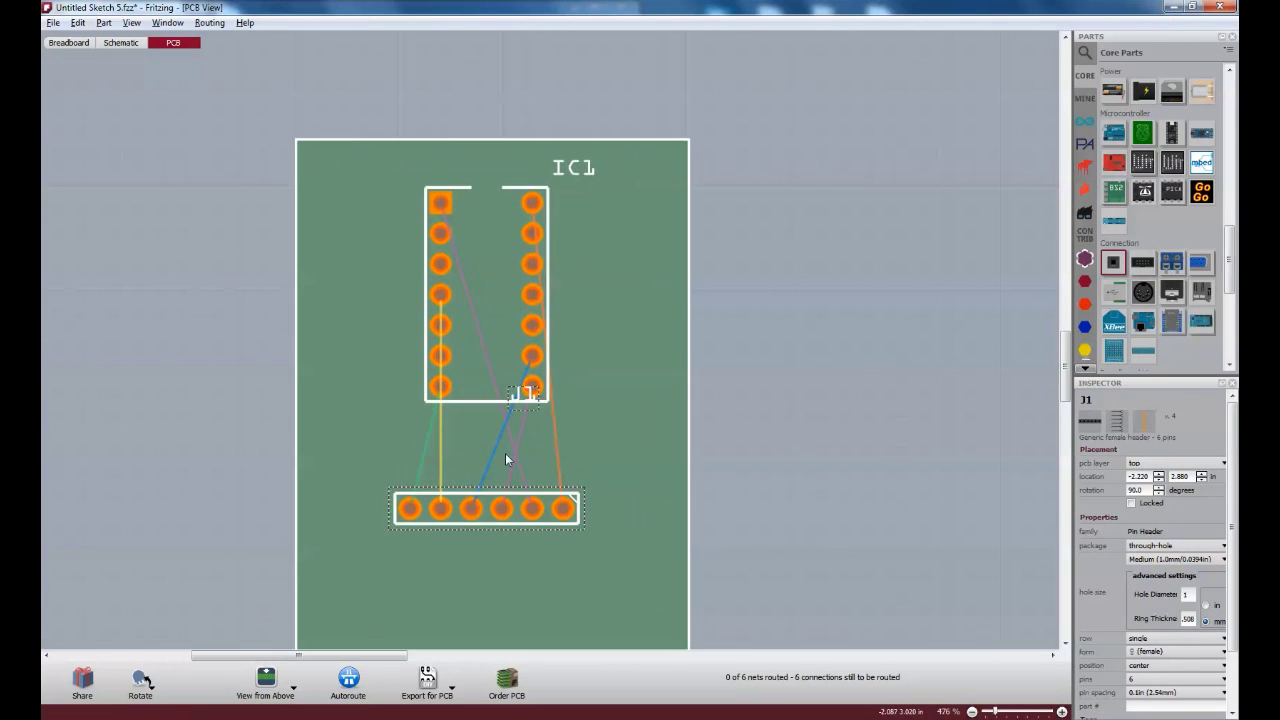
{"action": "left_click_drag", "start_coordinate": [500, 507], "coordinate": [500, 477]}
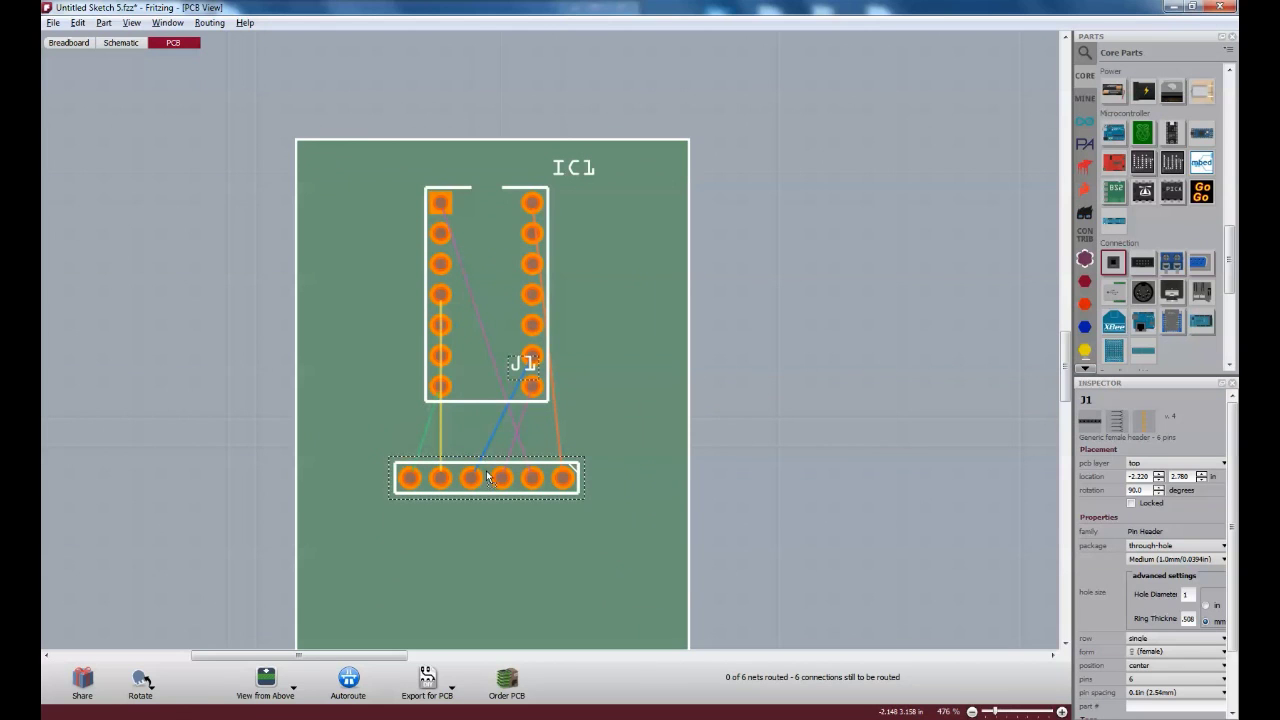
{"action": "left_click", "coordinate": [492, 431]}
{"action": "double_click", "coordinate": [477, 420]}
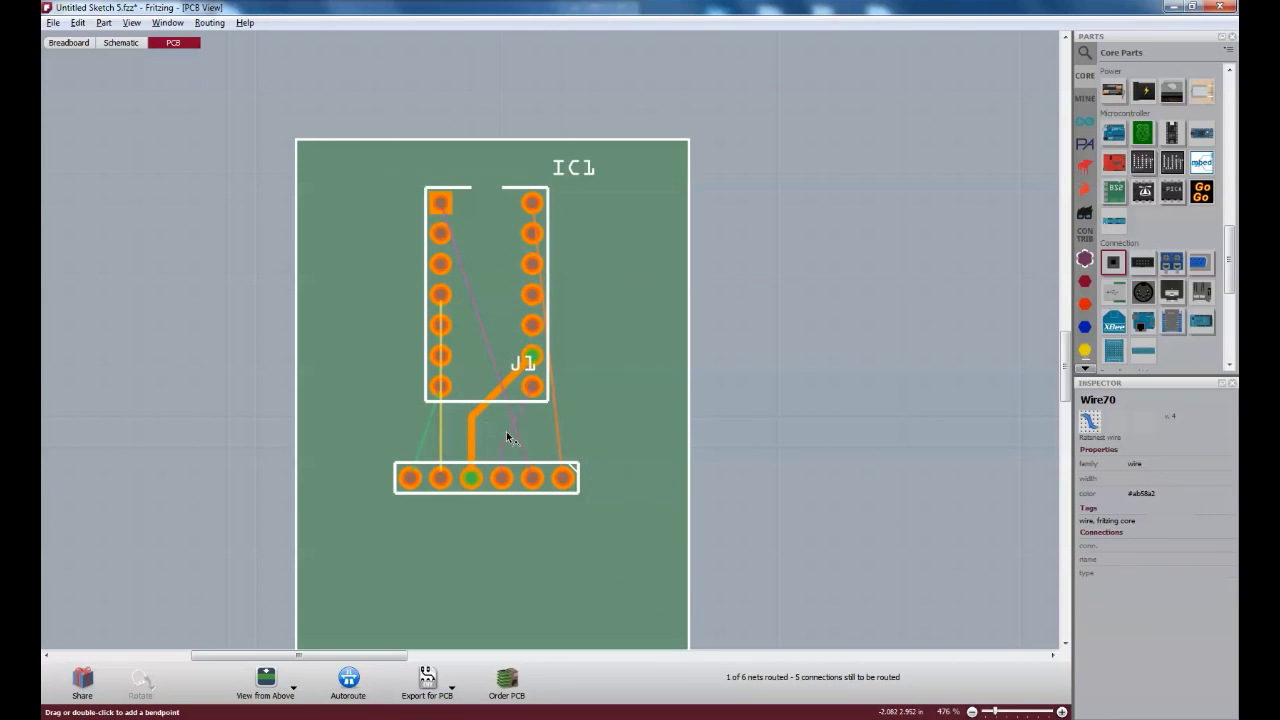
{"action": "double_click", "coordinate": [502, 428]}
Step: Route another chip pin to its header pin and clean up that trace's bend point
{"action": "left_click", "coordinate": [449, 418]}
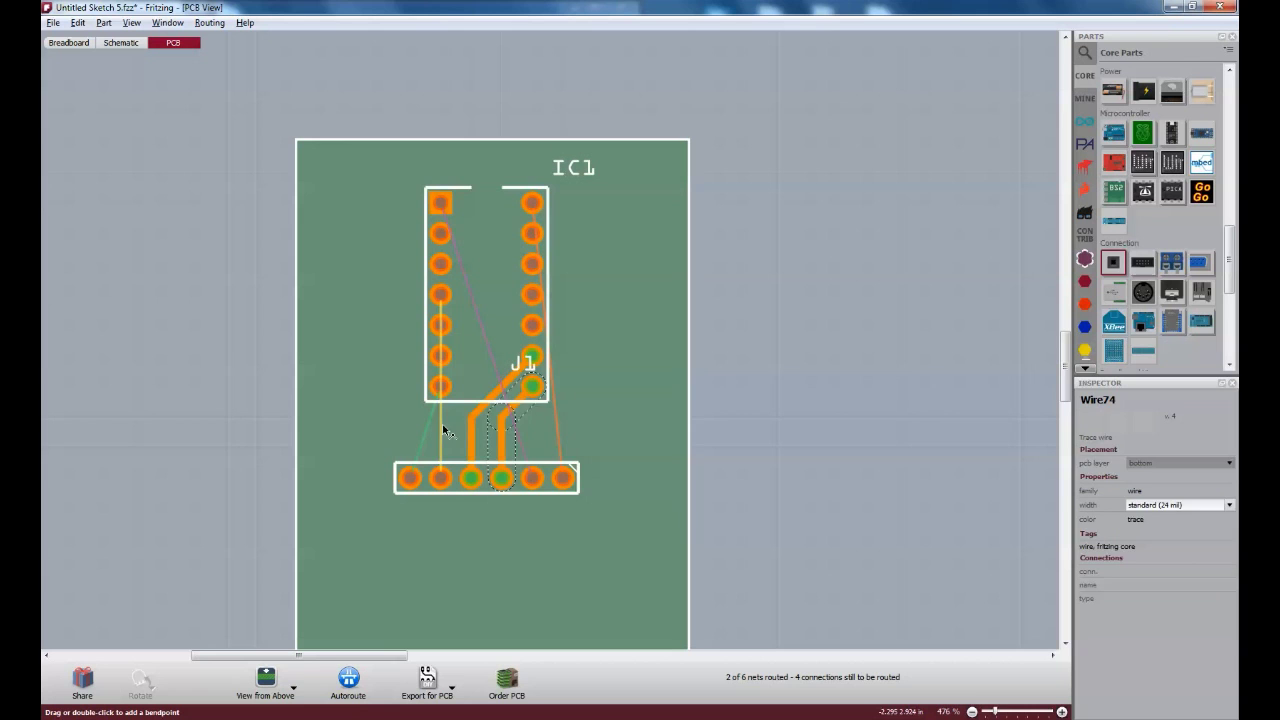
{"action": "double_click", "coordinate": [454, 407]}
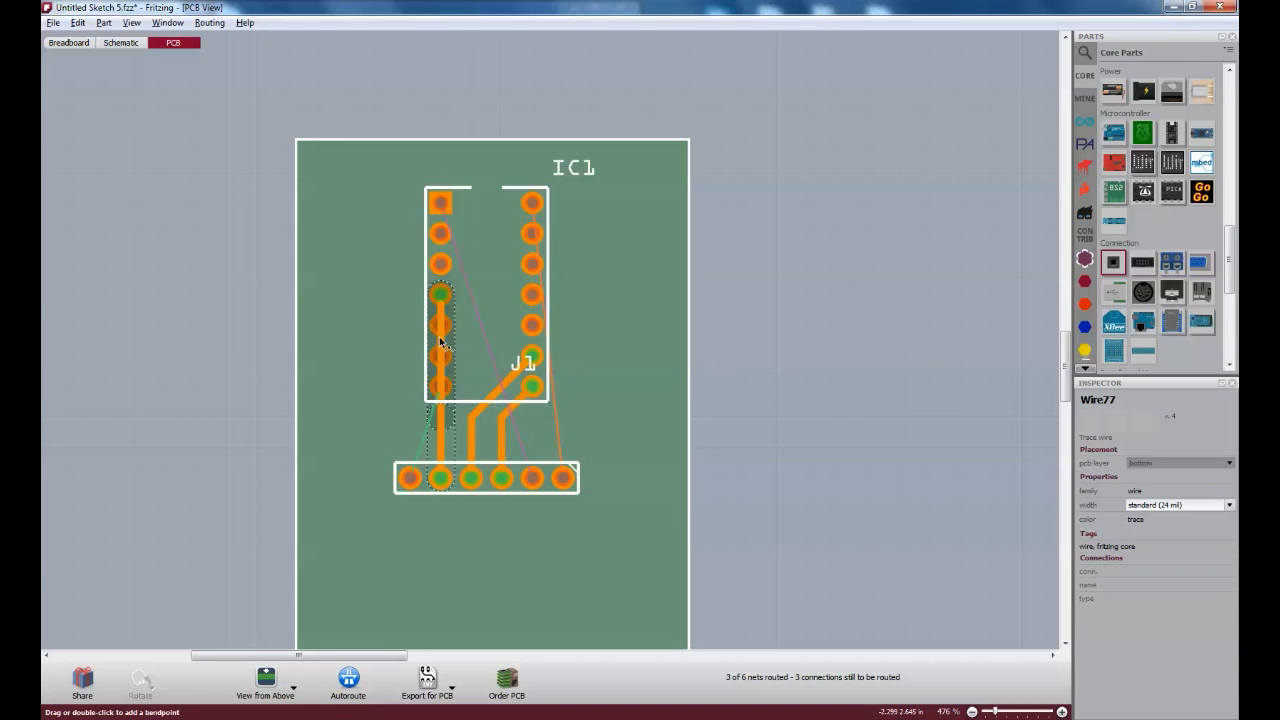
{"action": "mouse_move", "coordinate": [440, 328]}
{"action": "left_mouse_down"}
{"action": "mouse_move", "coordinate": [500, 357]}
{"action": "mouse_move", "coordinate": [492, 303]}
{"action": "mouse_move", "coordinate": [503, 293]}
{"action": "left_mouse_up"}
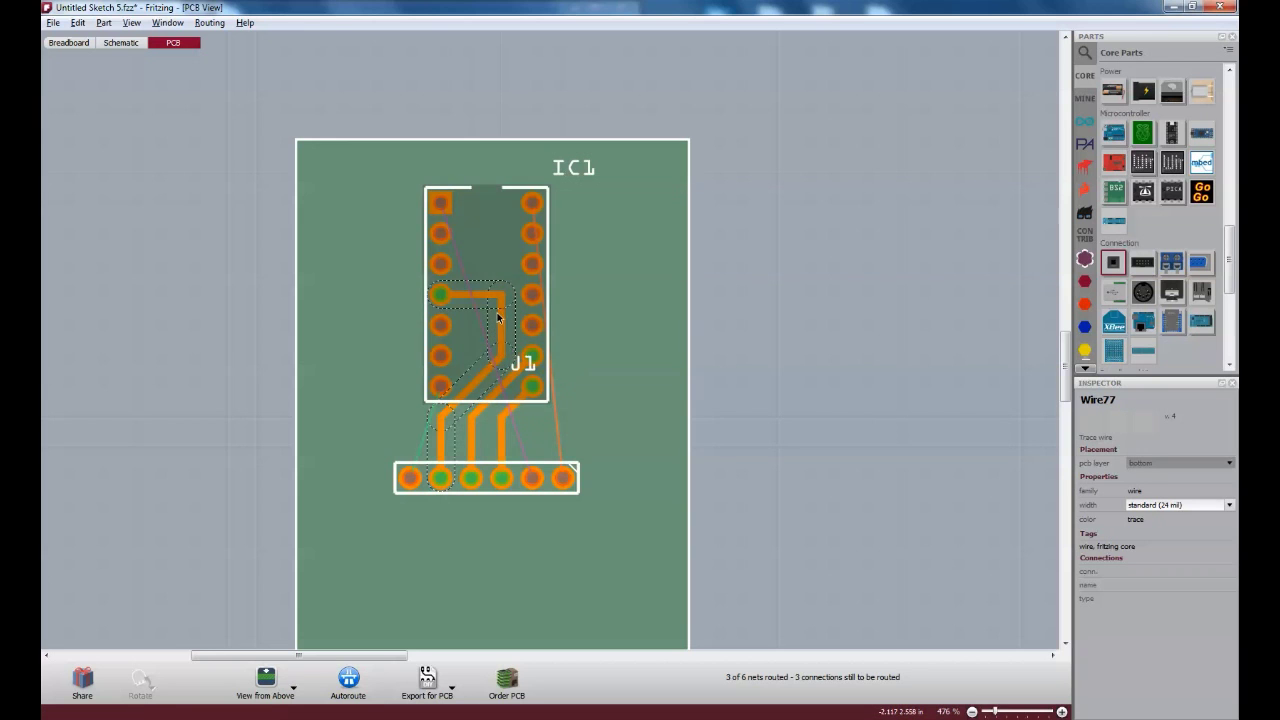
{"action": "double_click", "coordinate": [503, 293]}
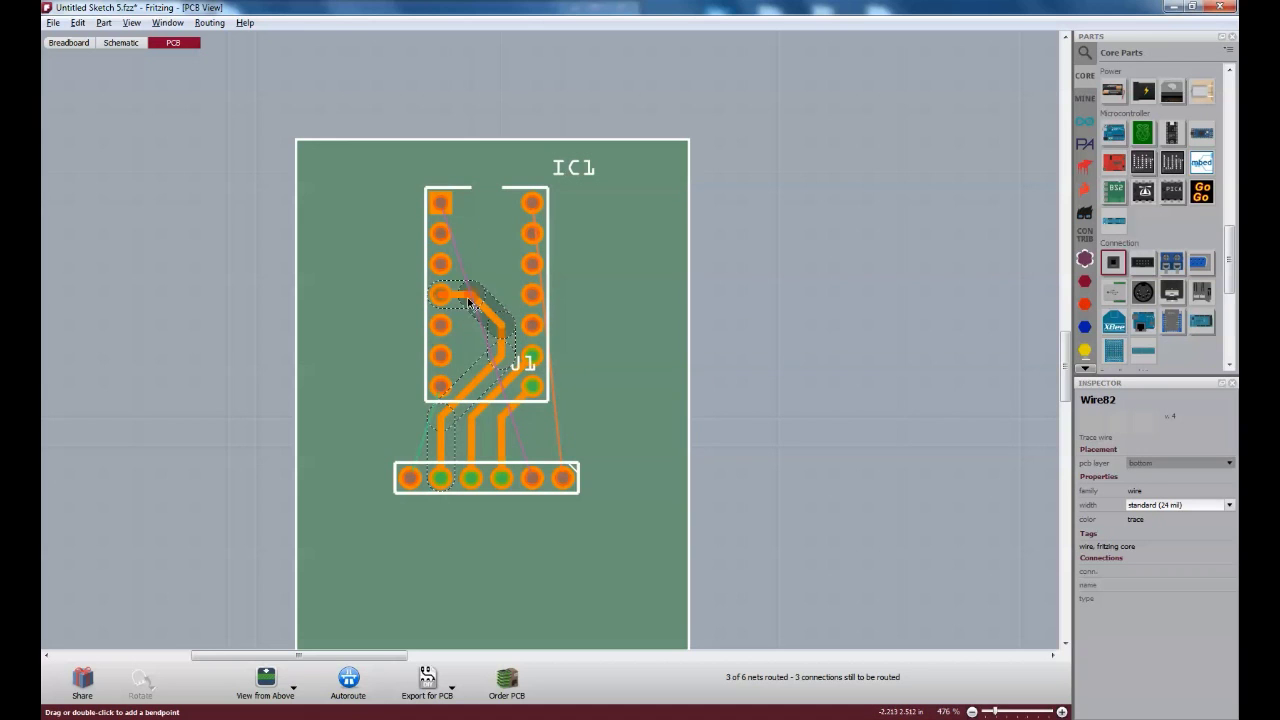
{"action": "left_click", "coordinate": [800, 380]}
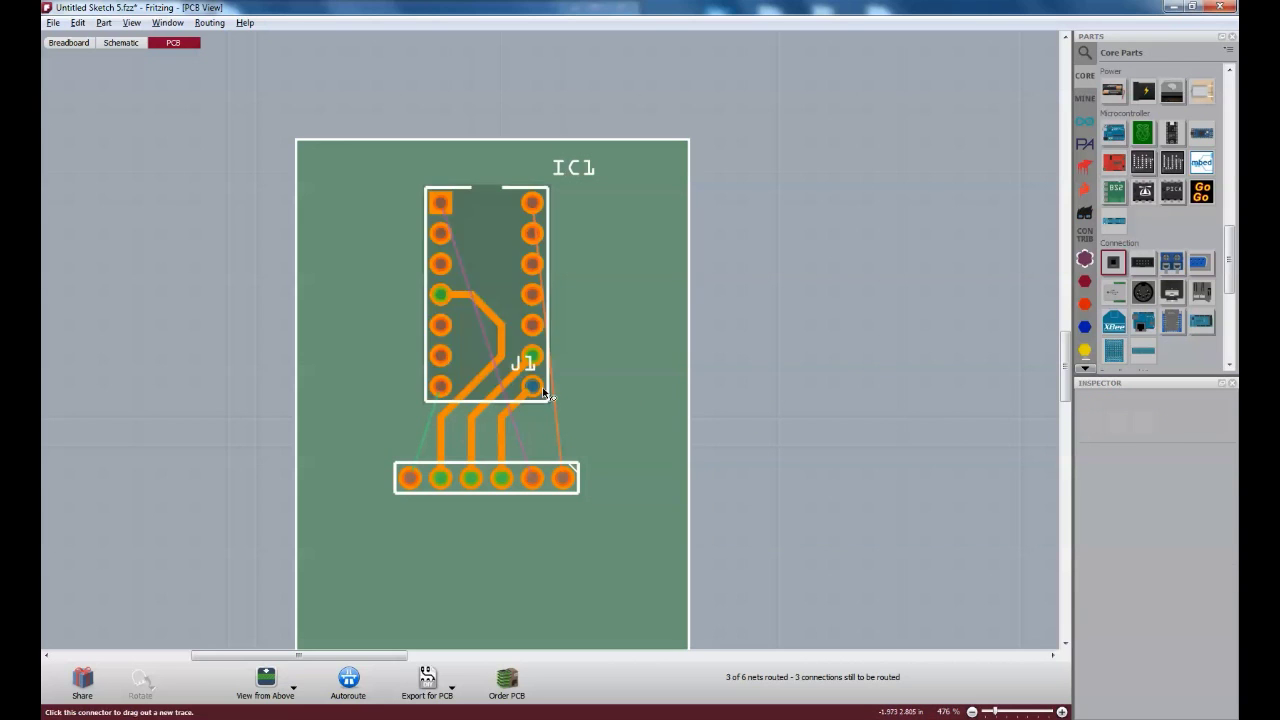
Step: Route traces from the rightmost header pad and the chip's top-left pin up the board's right side
{"action": "left_click_drag", "start_coordinate": [559, 443], "coordinate": [533, 204]}
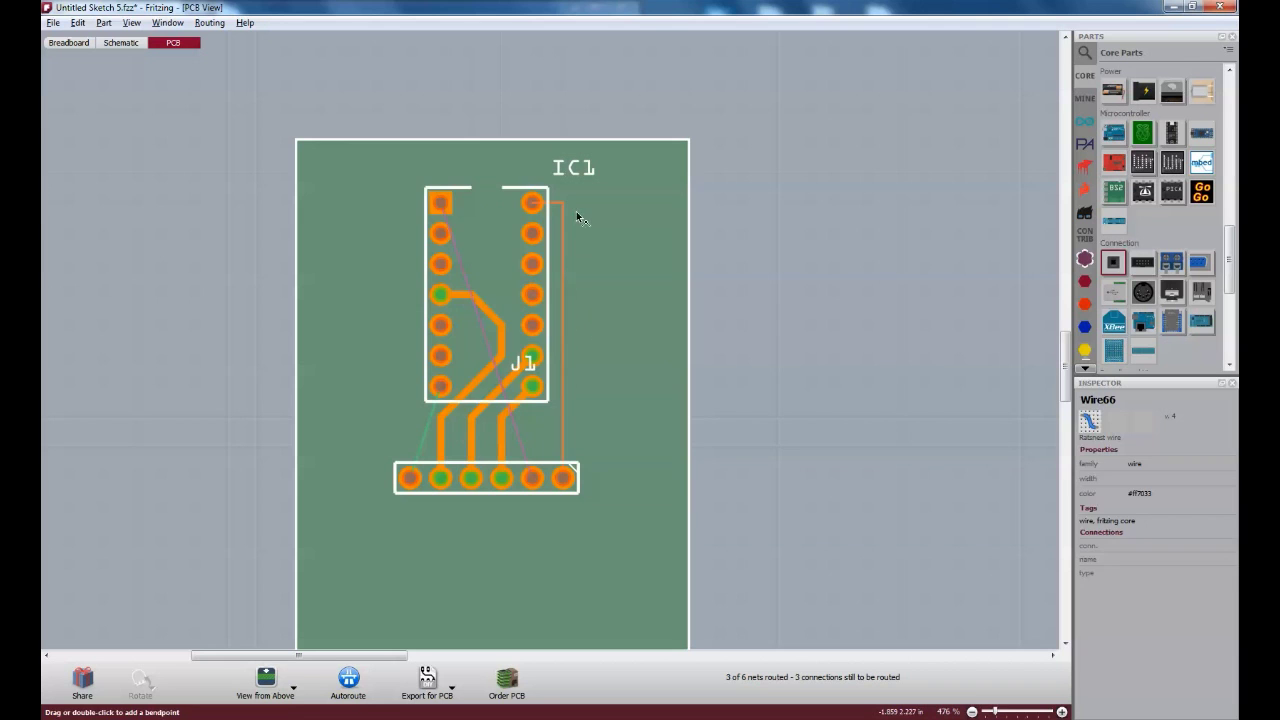
{"action": "double_click", "coordinate": [562, 300]}
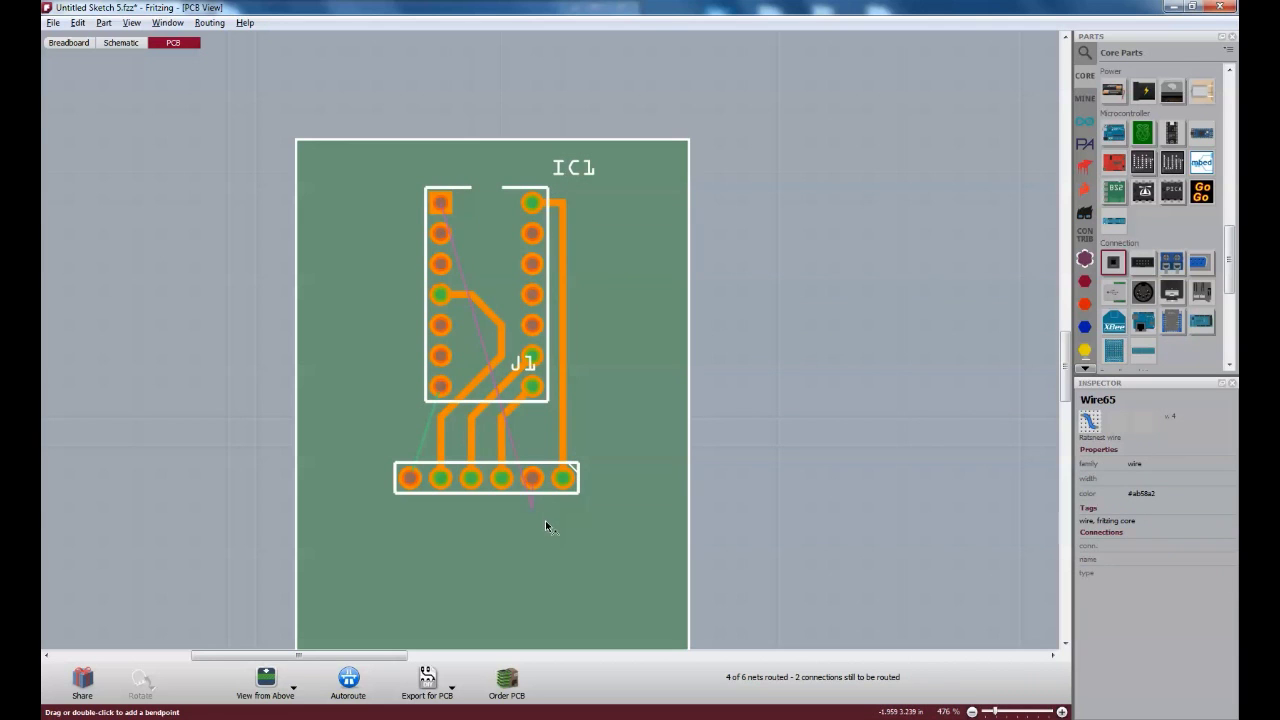
{"action": "left_click_drag", "start_coordinate": [440, 204], "coordinate": [610, 520]}
{"action": "left_click_drag", "start_coordinate": [560, 430], "coordinate": [592, 170]}
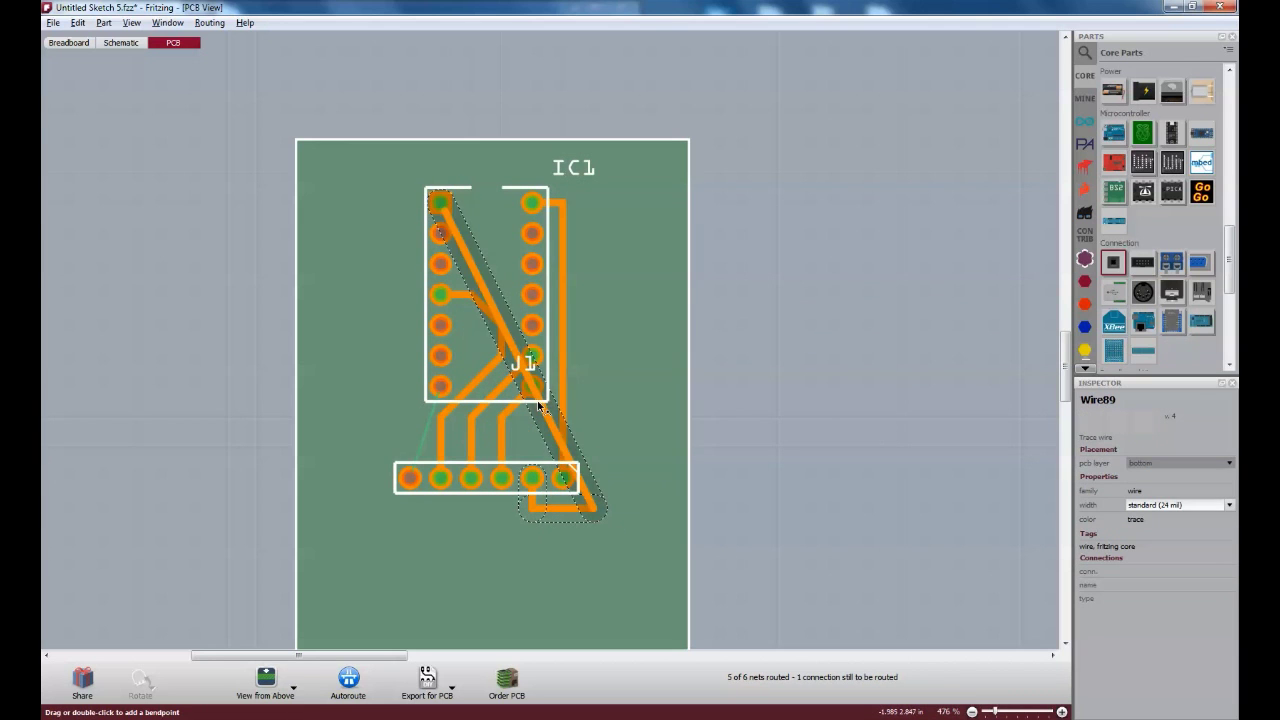
Step: Reshape the outer trace's top section above the chip, removing its top-left bend
{"action": "left_click_drag", "start_coordinate": [505, 185], "coordinate": [505, 160]}
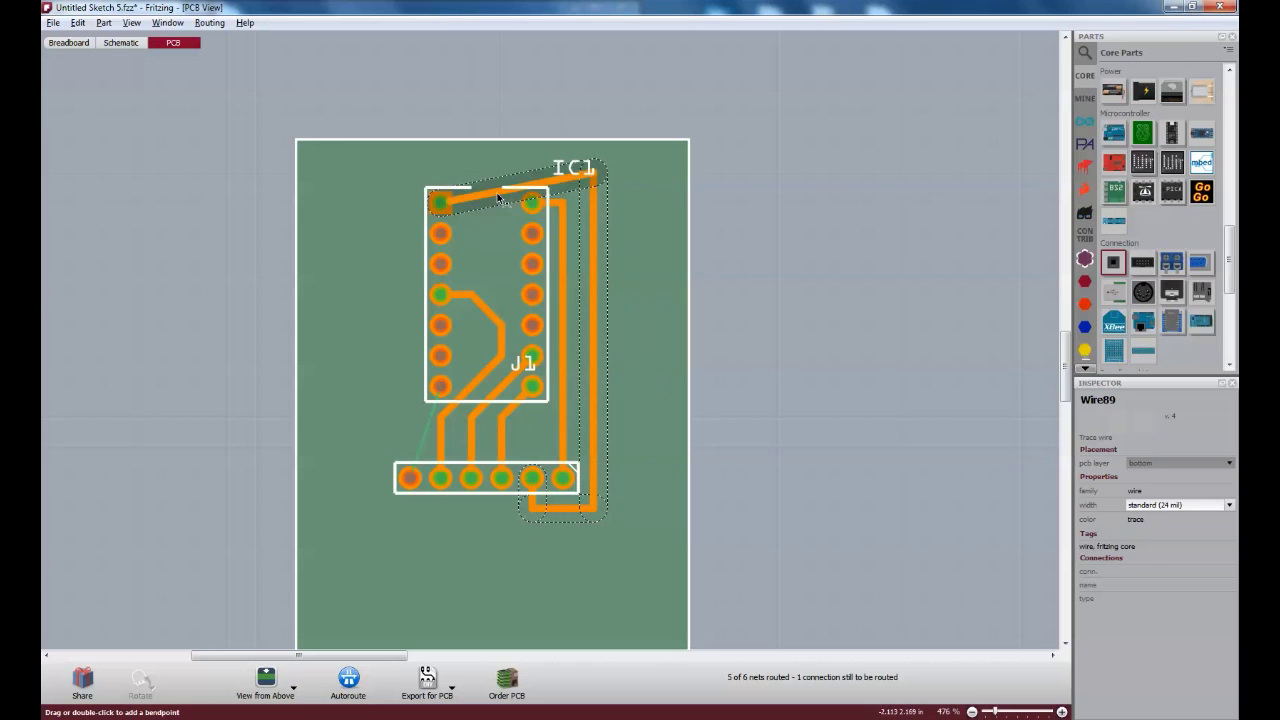
{"action": "left_click", "coordinate": [707, 410]}
{"action": "double_click", "coordinate": [443, 175]}
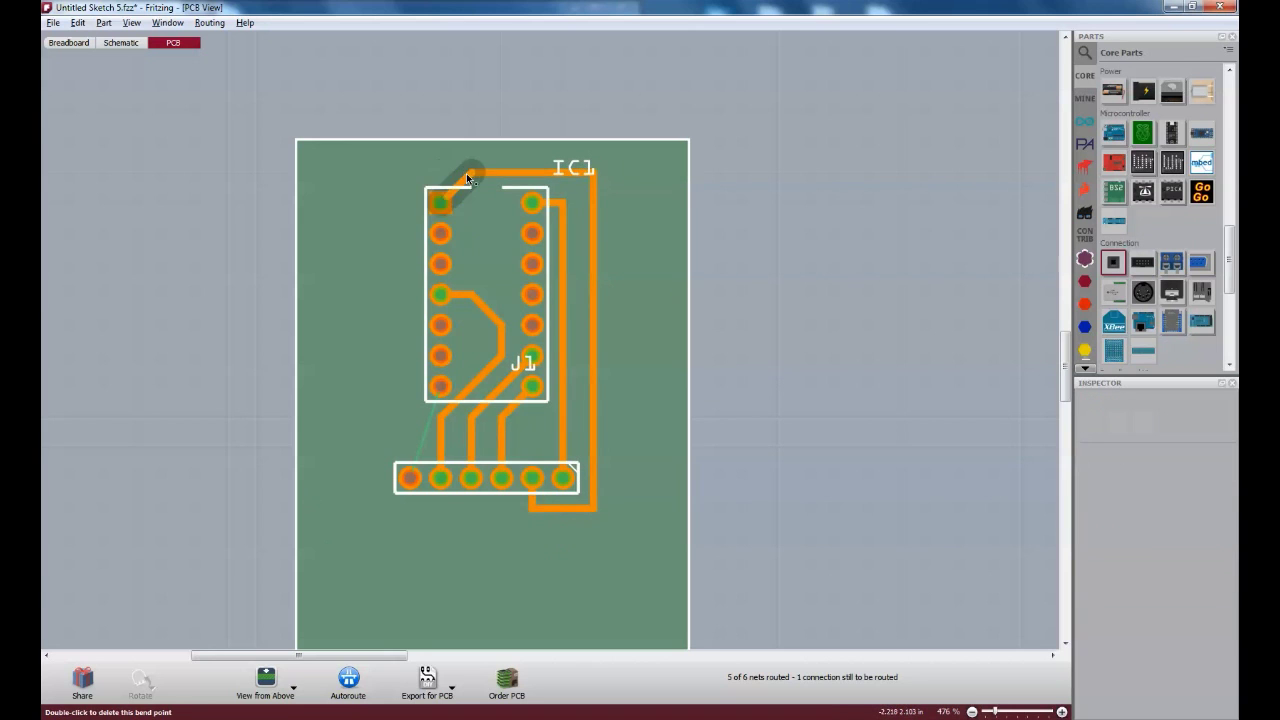
{"action": "left_click_drag", "start_coordinate": [596, 170], "coordinate": [567, 190]}
{"action": "left_click", "coordinate": [567, 195]}
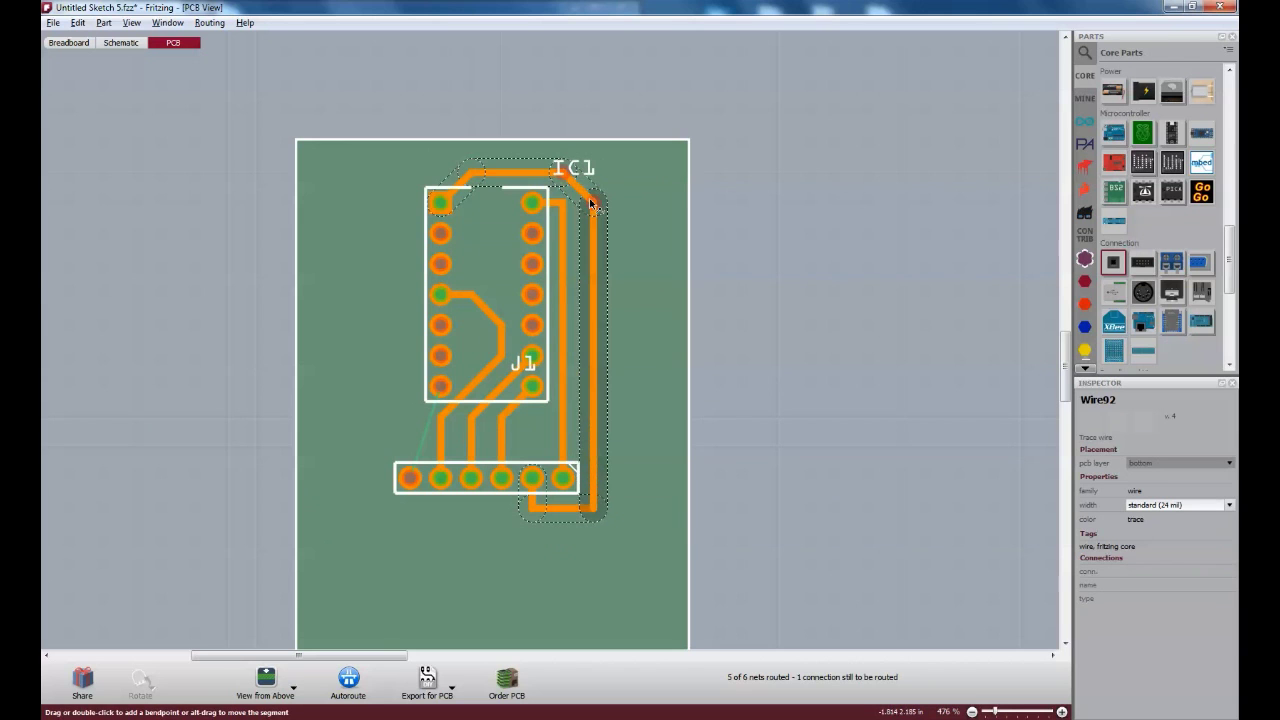
Step: Adjust the trace's bottom bends so it runs down the right edge to the header's end pad
{"action": "left_click_drag", "start_coordinate": [594, 510], "coordinate": [594, 520]}
{"action": "double_click", "coordinate": [533, 508]}
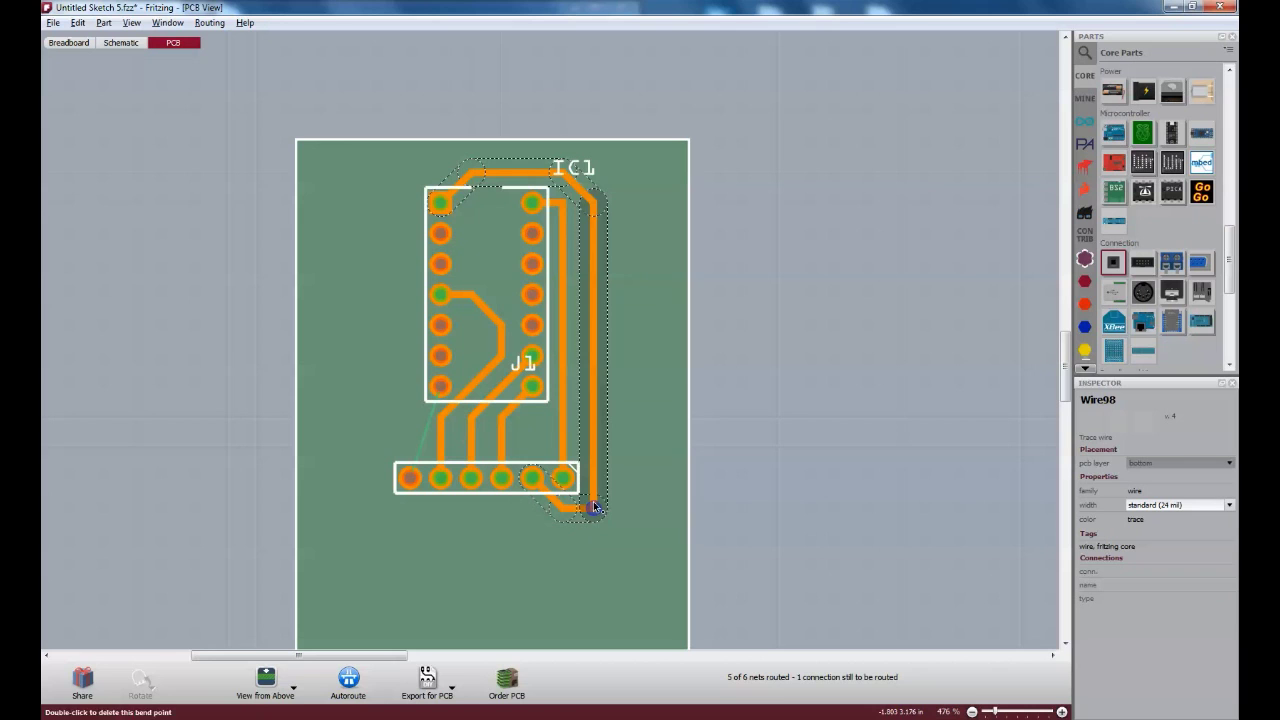
{"action": "left_click_drag", "start_coordinate": [590, 447], "coordinate": [593, 447]}
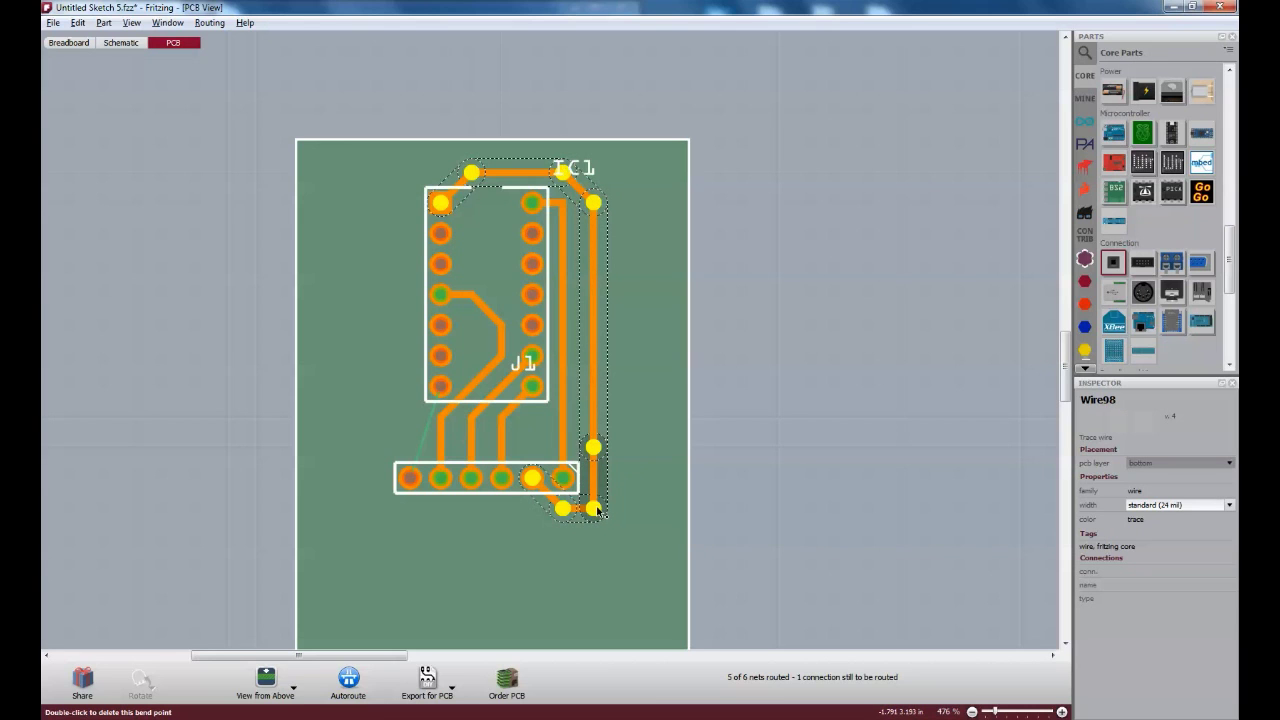
{"action": "left_click_drag", "start_coordinate": [594, 510], "coordinate": [628, 487]}
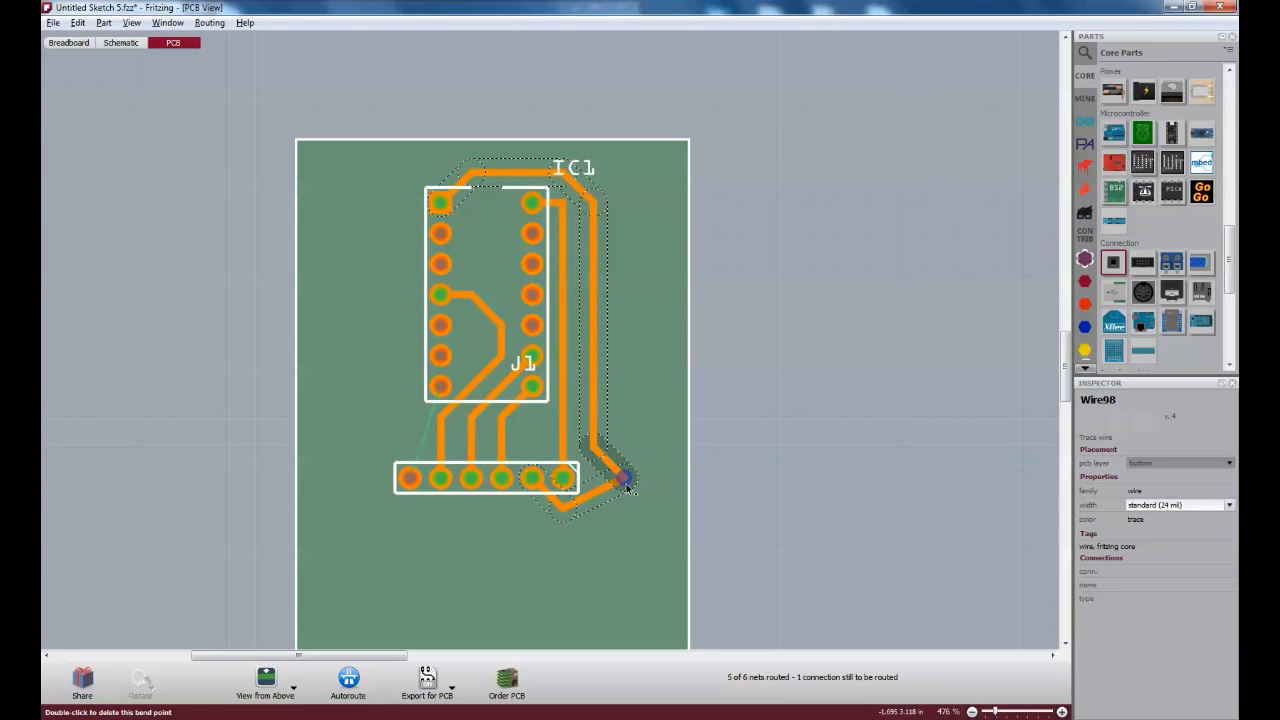
{"action": "double_click", "coordinate": [628, 487]}
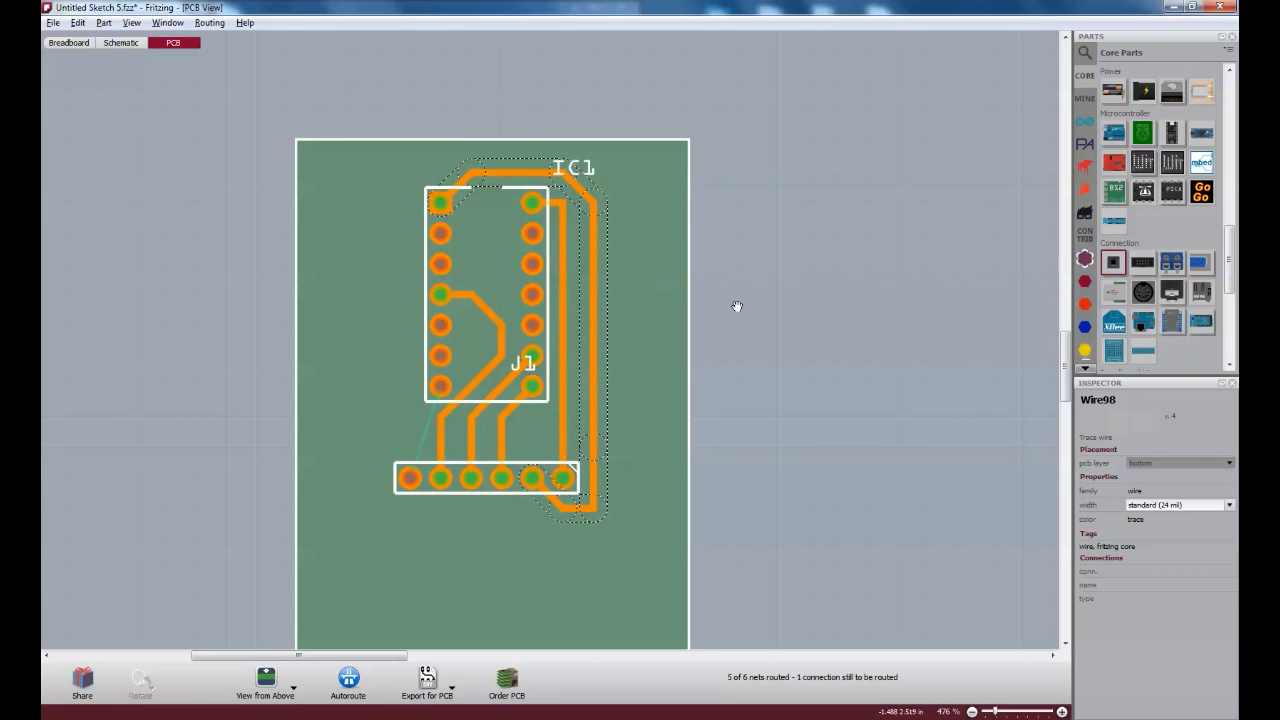
Step: Route the last unconnected link to the leftmost header pad
{"action": "left_click", "coordinate": [840, 280]}
{"action": "scroll", "coordinate": [753, 313], "scroll_direction": "down", "scroll_amount": 1}
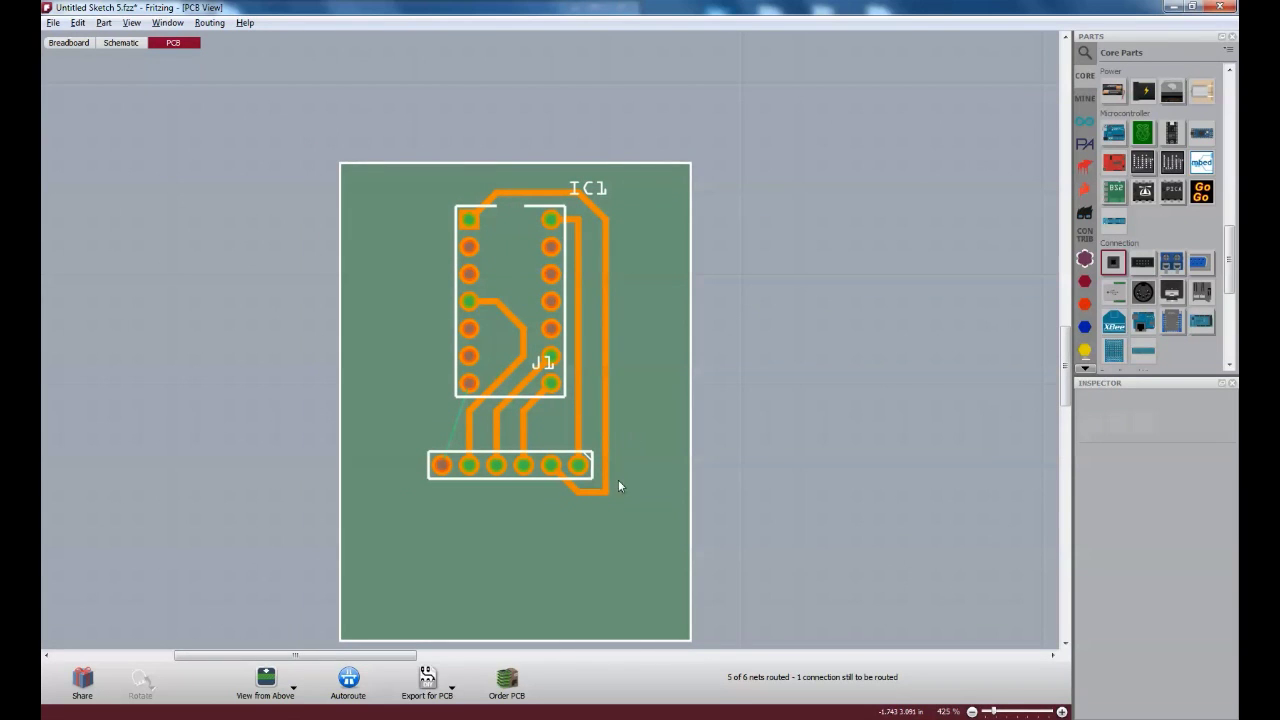
{"action": "left_click", "coordinate": [544, 560]}
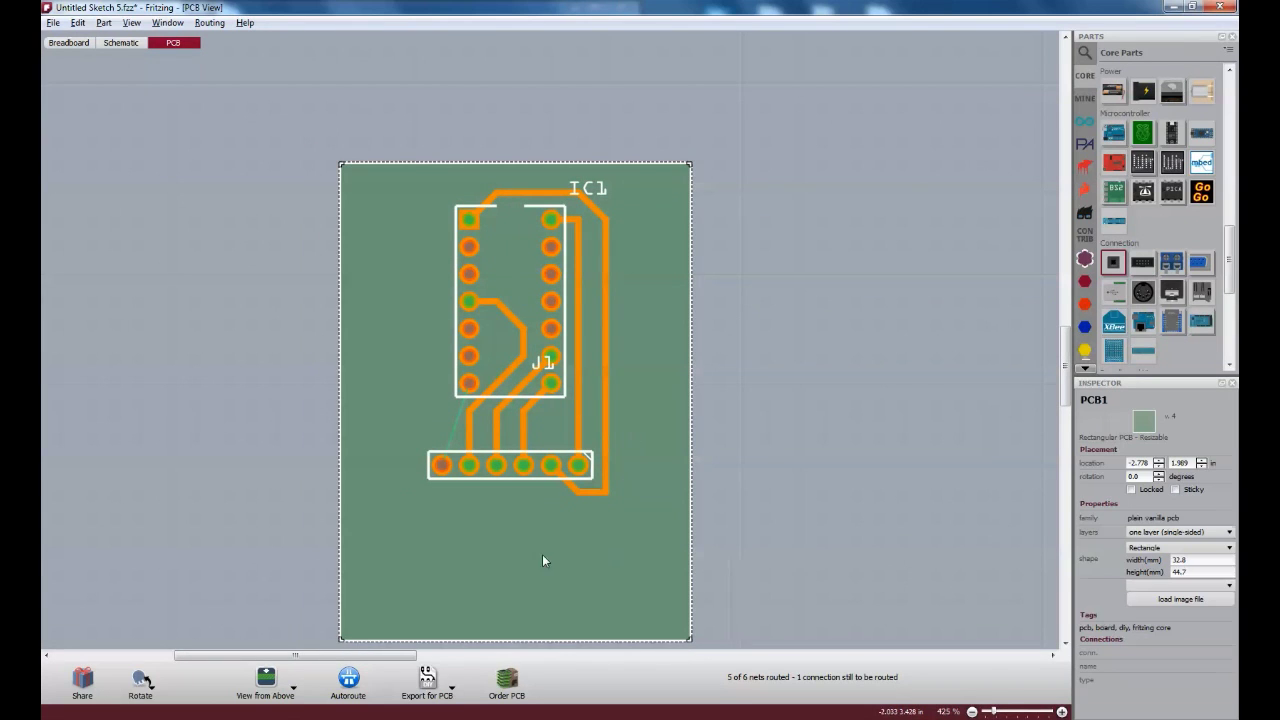
{"action": "double_click", "coordinate": [451, 410]}
{"action": "left_click", "coordinate": [248, 510]}
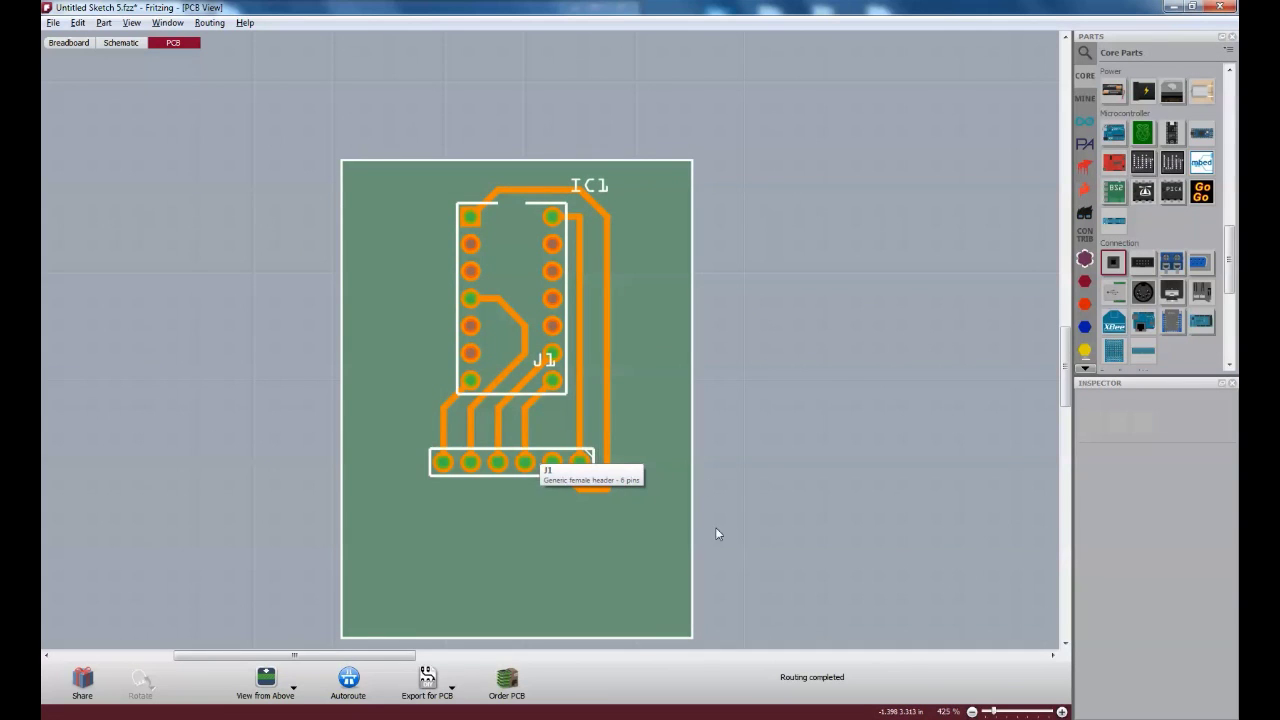
Step: Shrink the board from its bottom-right corner, left edge and top edge toward the parts
{"action": "left_click", "coordinate": [648, 584]}
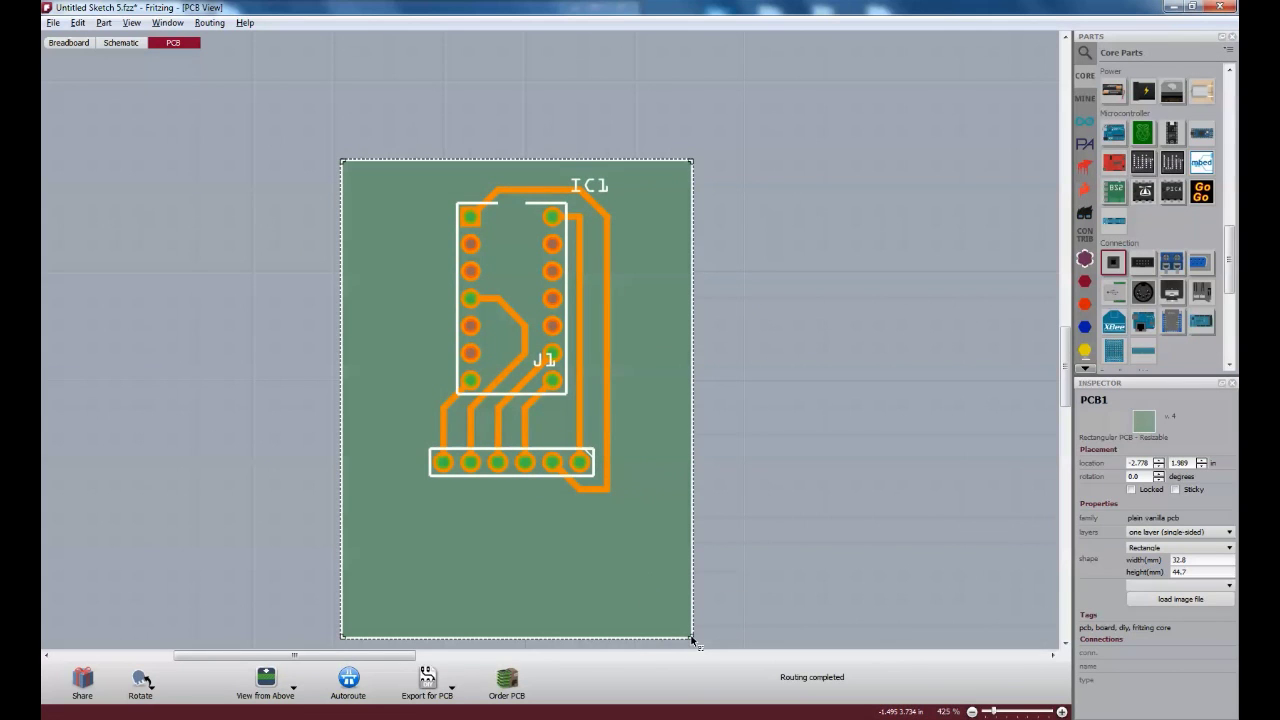
{"action": "left_click_drag", "start_coordinate": [690, 634], "coordinate": [623, 506]}
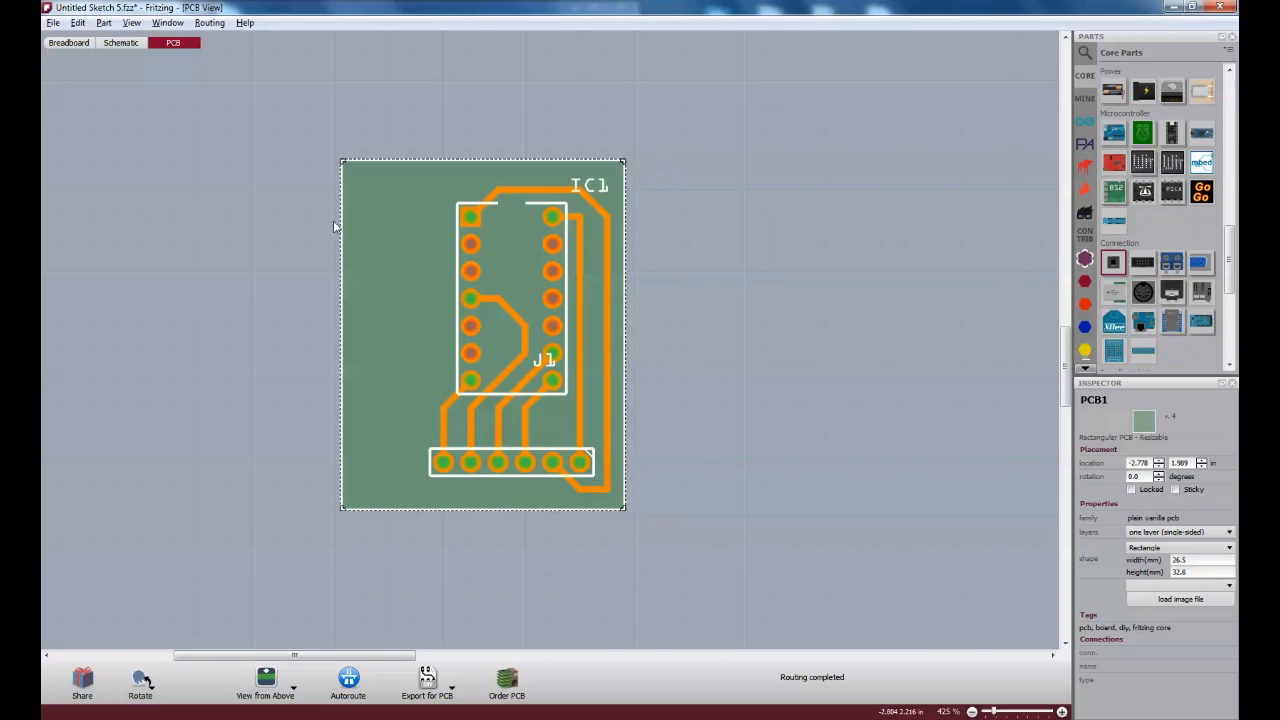
{"action": "left_click_drag", "start_coordinate": [343, 164], "coordinate": [420, 168]}
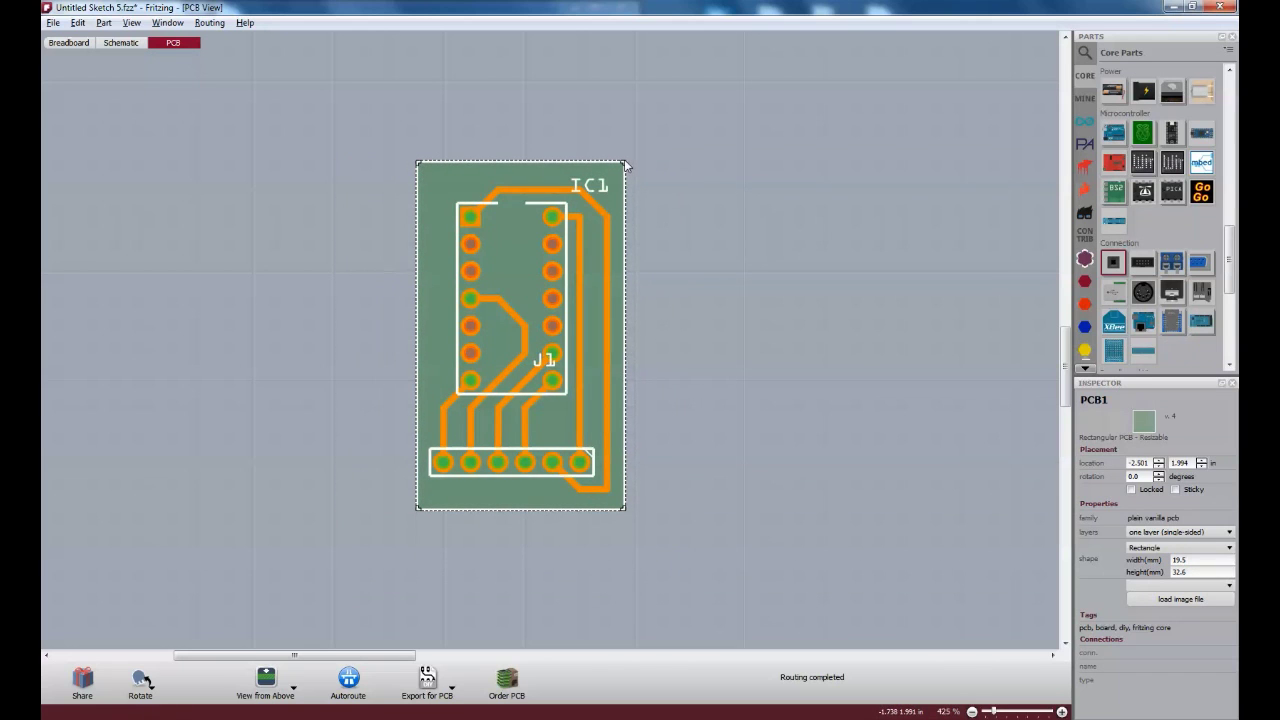
{"action": "left_click_drag", "start_coordinate": [625, 165], "coordinate": [625, 175]}
Step: Move J1 up toward IC1 and reshape the bottom-right trace to run down to the pin
{"action": "left_click_drag", "start_coordinate": [547, 462], "coordinate": [547, 437]}
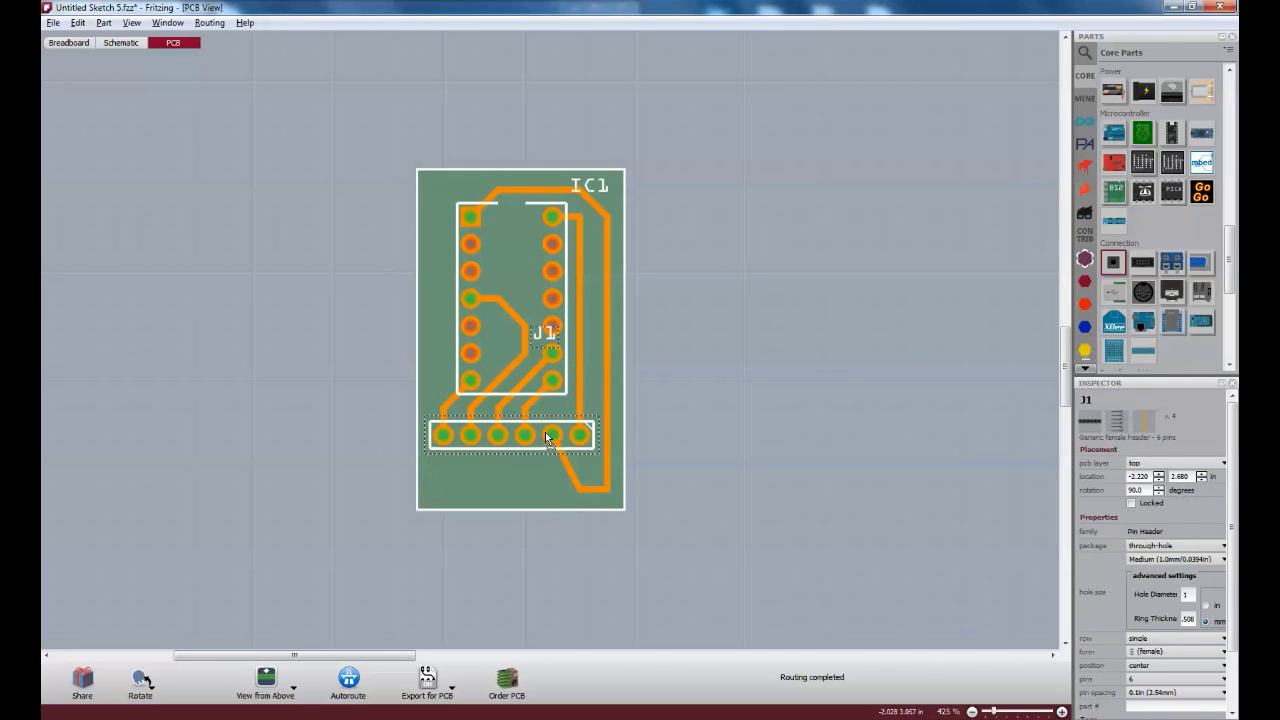
{"action": "left_click_drag", "start_coordinate": [586, 490], "coordinate": [603, 500]}
{"action": "left_click", "coordinate": [605, 485]}
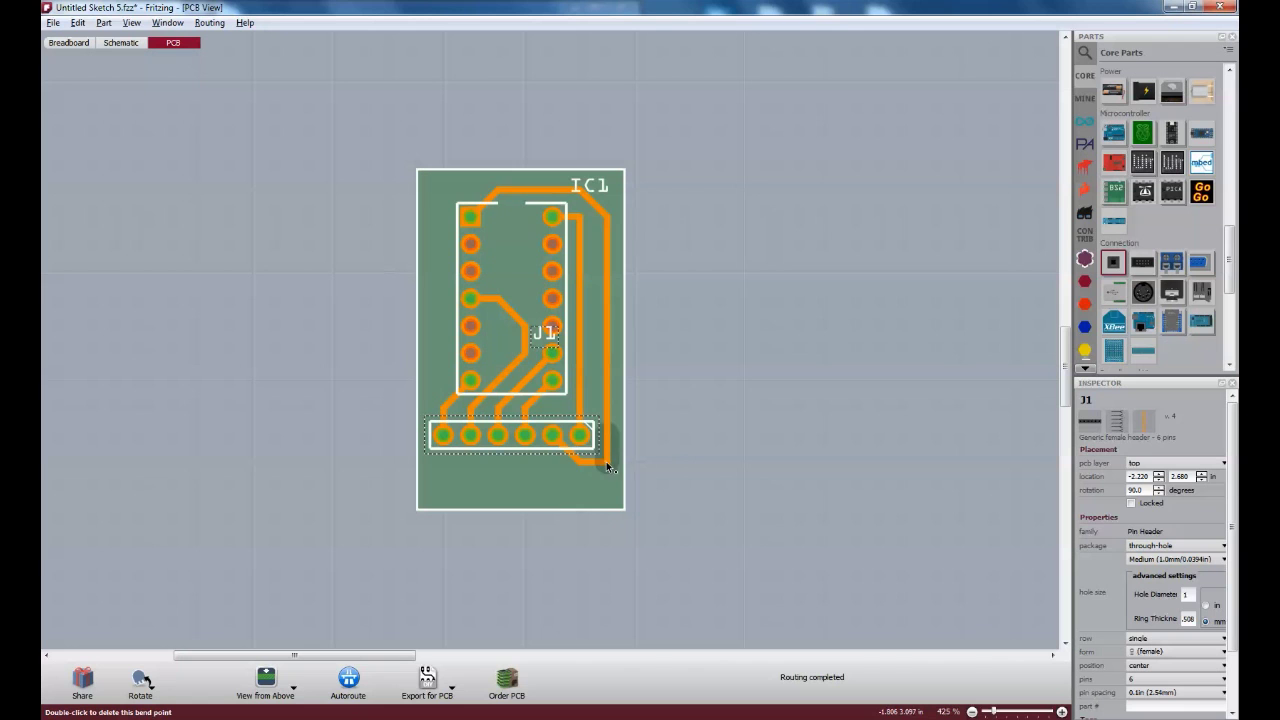
{"action": "double_click", "coordinate": [605, 463]}
{"action": "left_click_drag", "start_coordinate": [590, 463], "coordinate": [608, 463]}
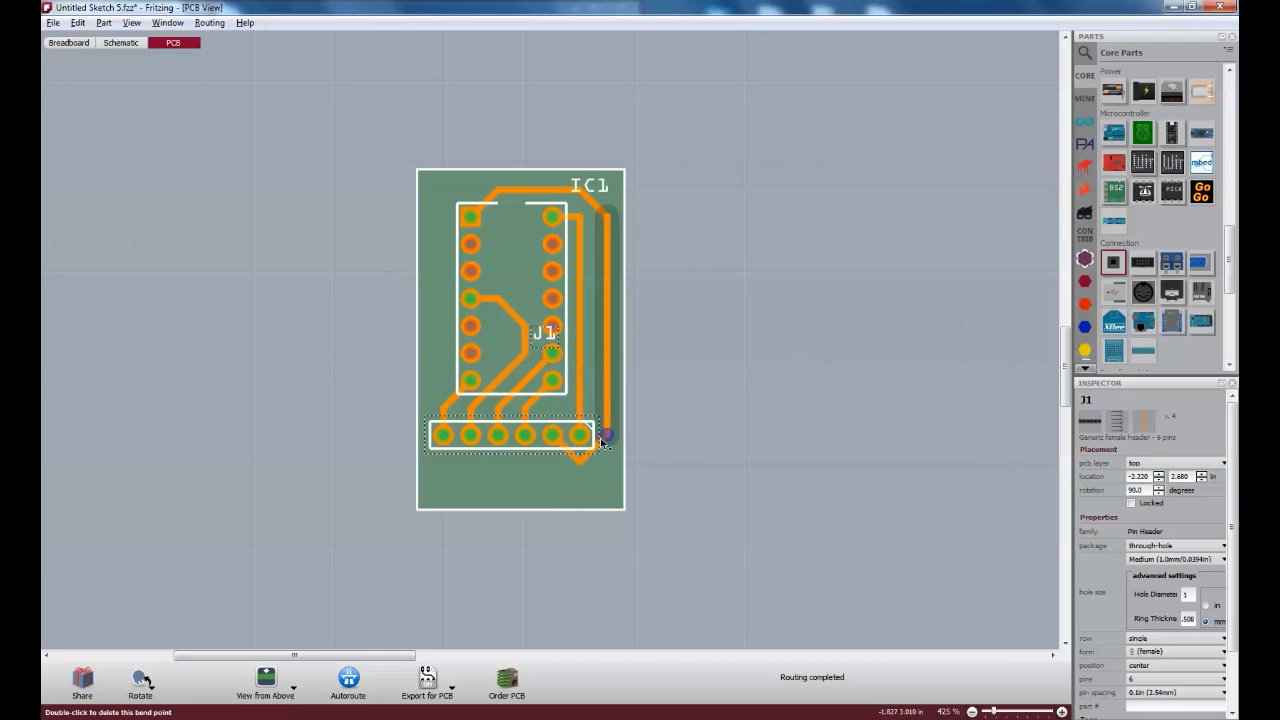
{"action": "left_click", "coordinate": [752, 408]}
{"action": "scroll", "coordinate": [668, 387], "scroll_direction": "up", "scroll_amount": 1}
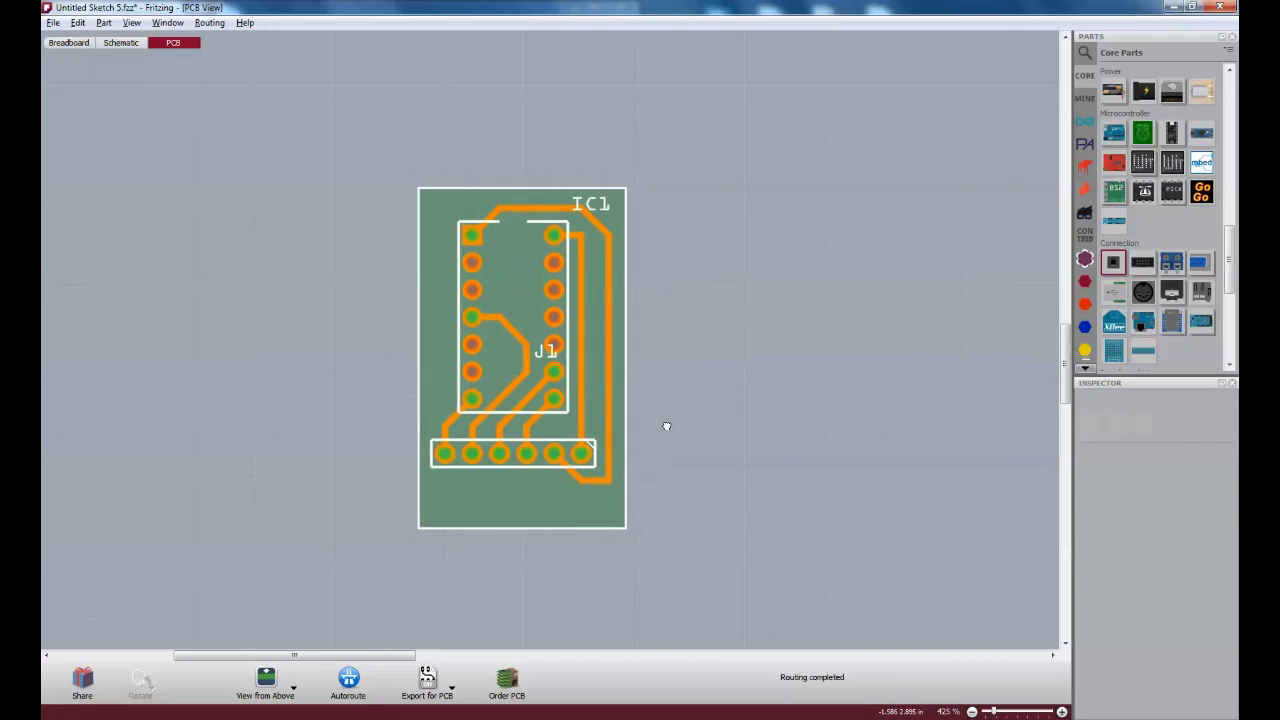
Step: Trim the board's bottom-left and top-left corners to about 19.3 × 28 mm
{"action": "left_click", "coordinate": [617, 517]}
{"action": "left_click_drag", "start_coordinate": [424, 540], "coordinate": [431, 501]}
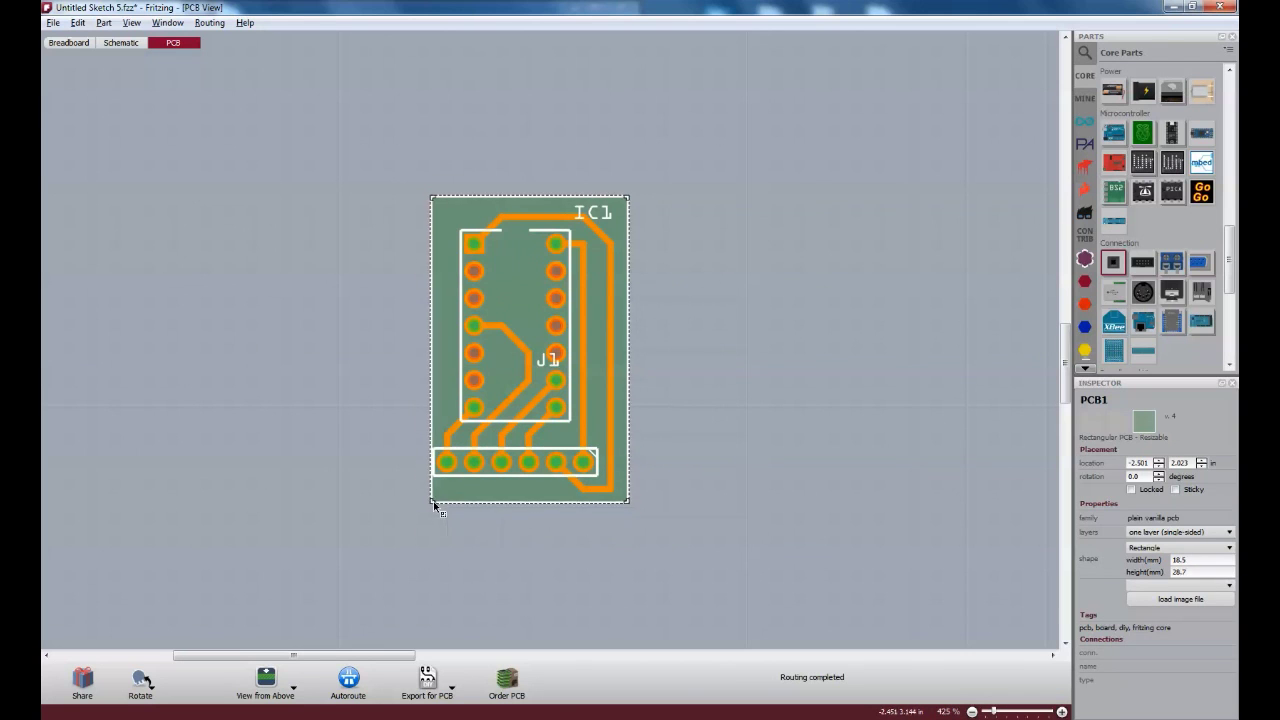
{"action": "left_click_drag", "start_coordinate": [430, 197], "coordinate": [423, 203]}
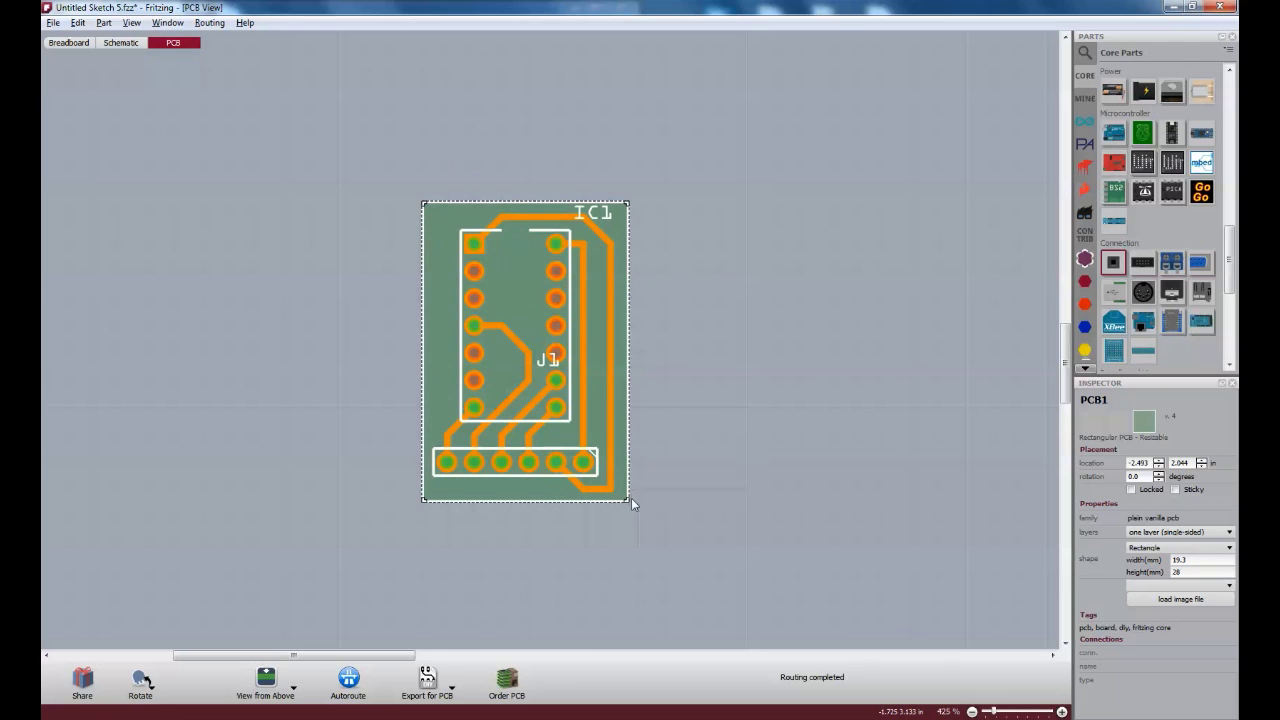
Step: Save the sketch over the existing TINY84avr_adapter file
{"action": "left_click", "coordinate": [171, 294]}
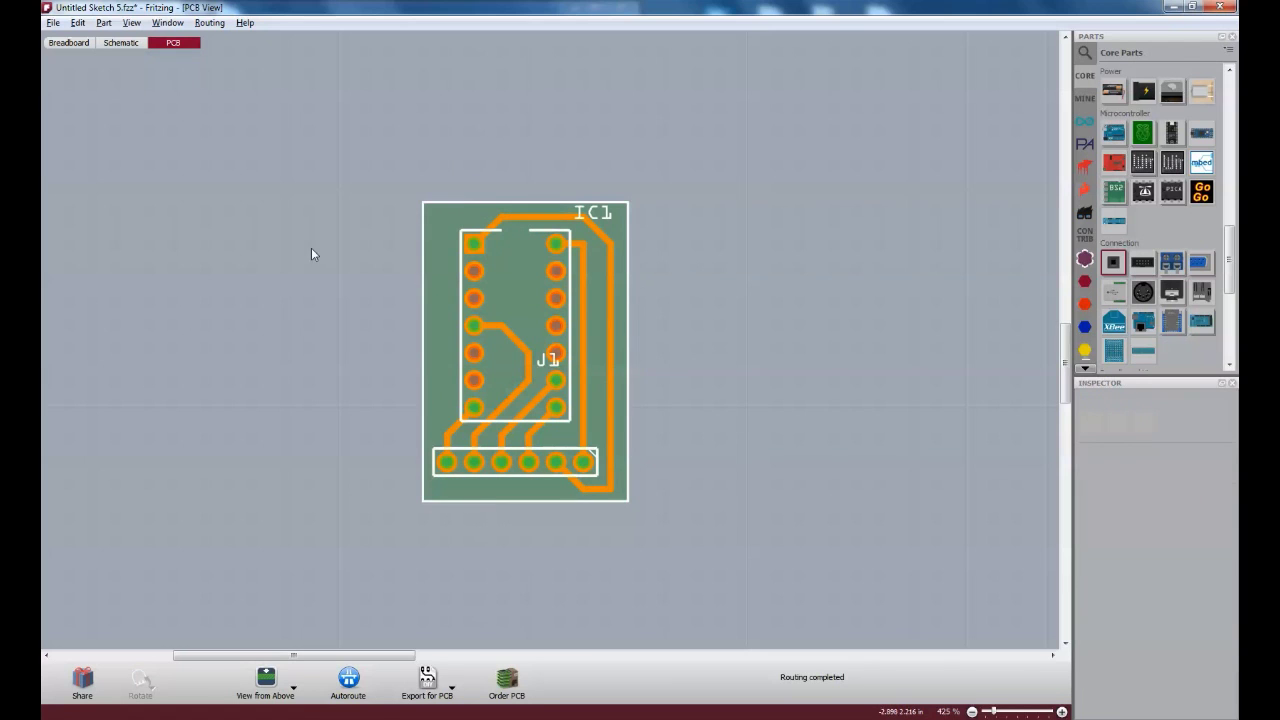
{"action": "left_click", "coordinate": [52, 23]}
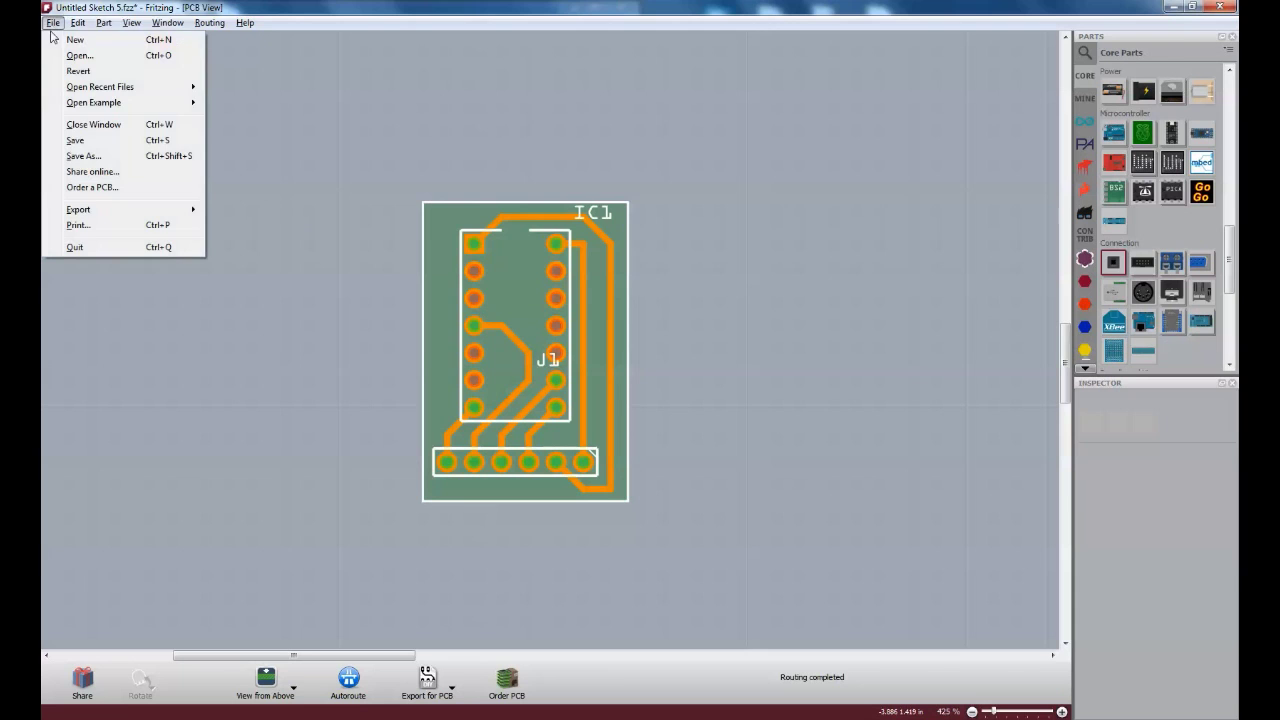
{"action": "left_click", "coordinate": [95, 166]}
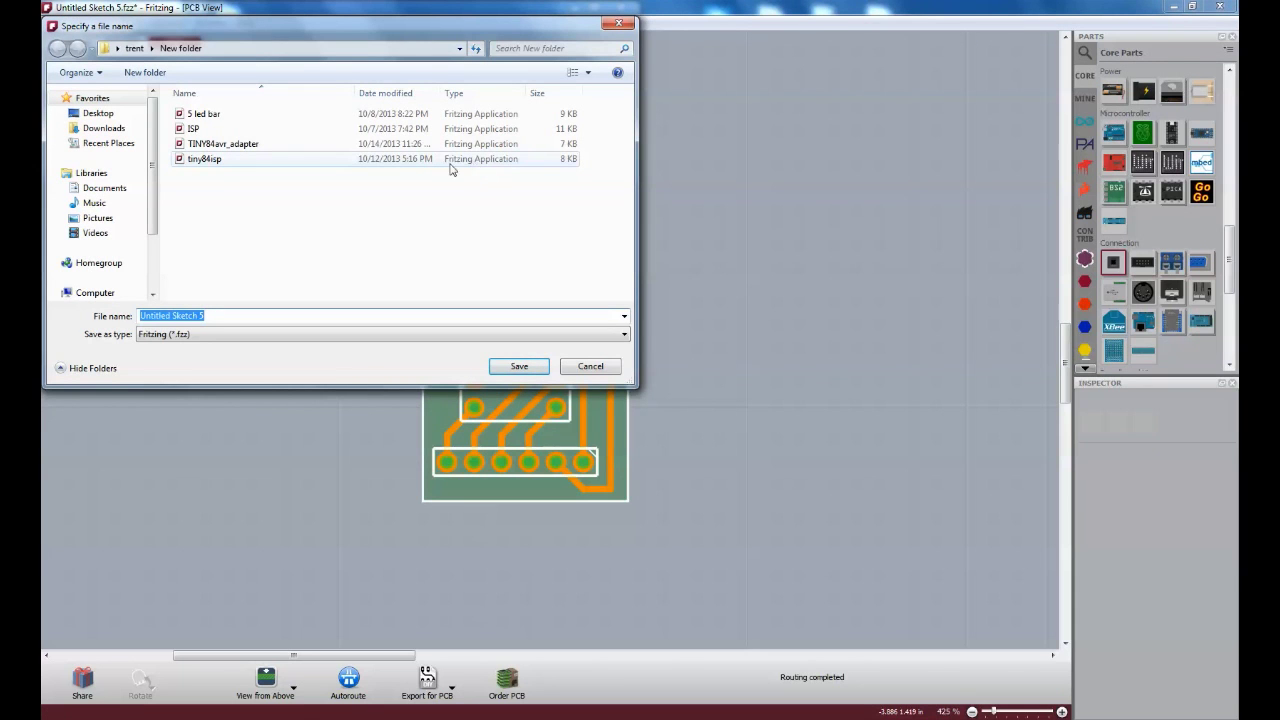
{"action": "left_click", "coordinate": [206, 144]}
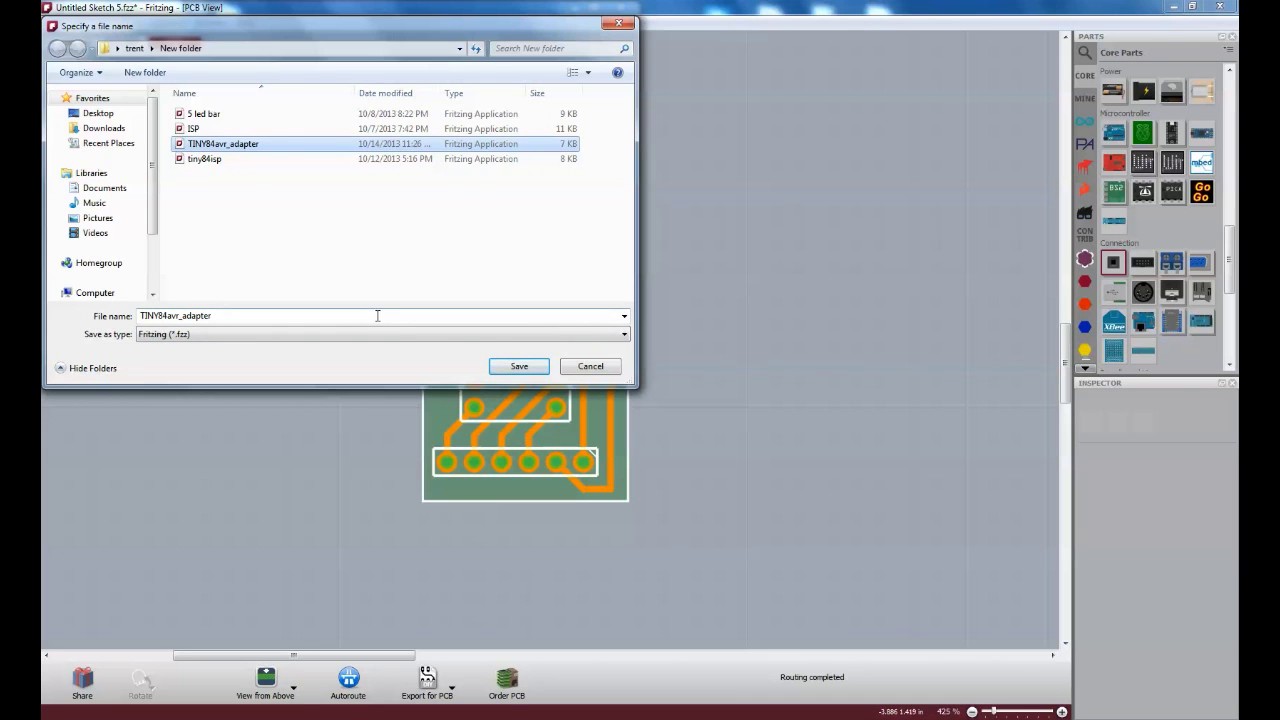
{"action": "left_click", "coordinate": [519, 366]}
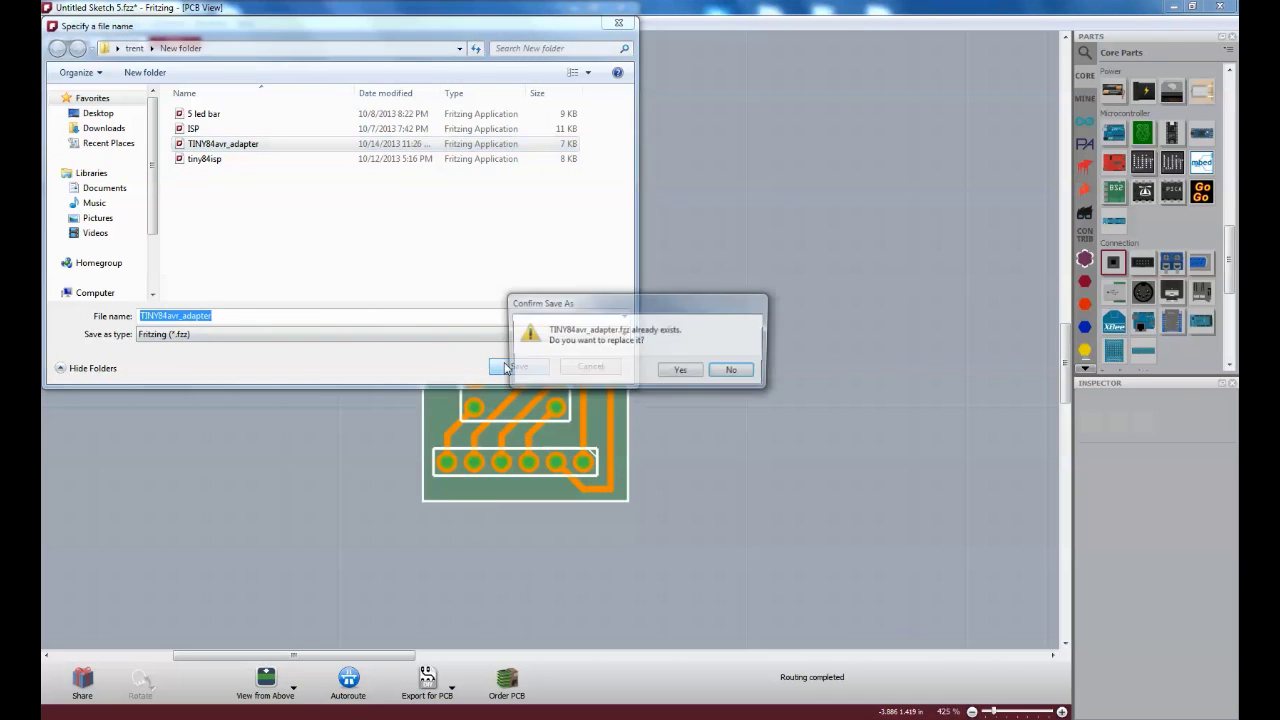
{"action": "left_click", "coordinate": [682, 373]}
Step: Export Extended Gerber (RS-274X) files into the current folder
{"action": "left_click", "coordinate": [453, 689]}
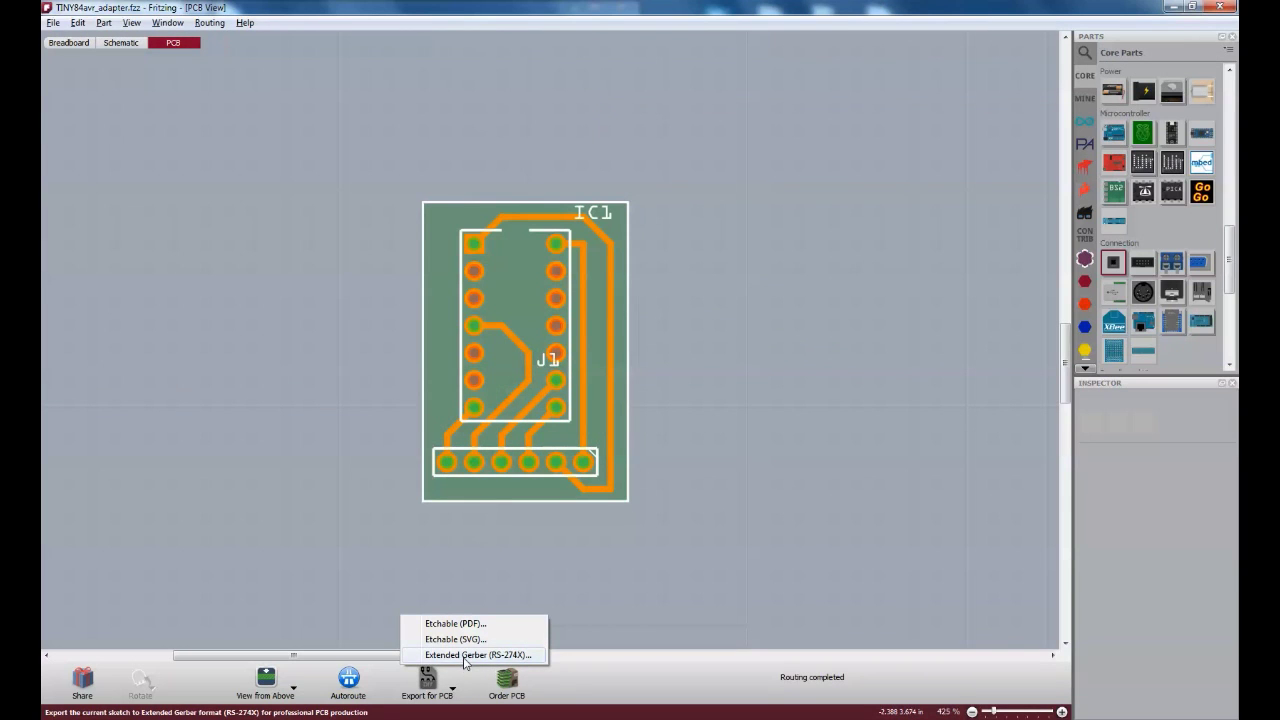
{"action": "left_click", "coordinate": [465, 656]}
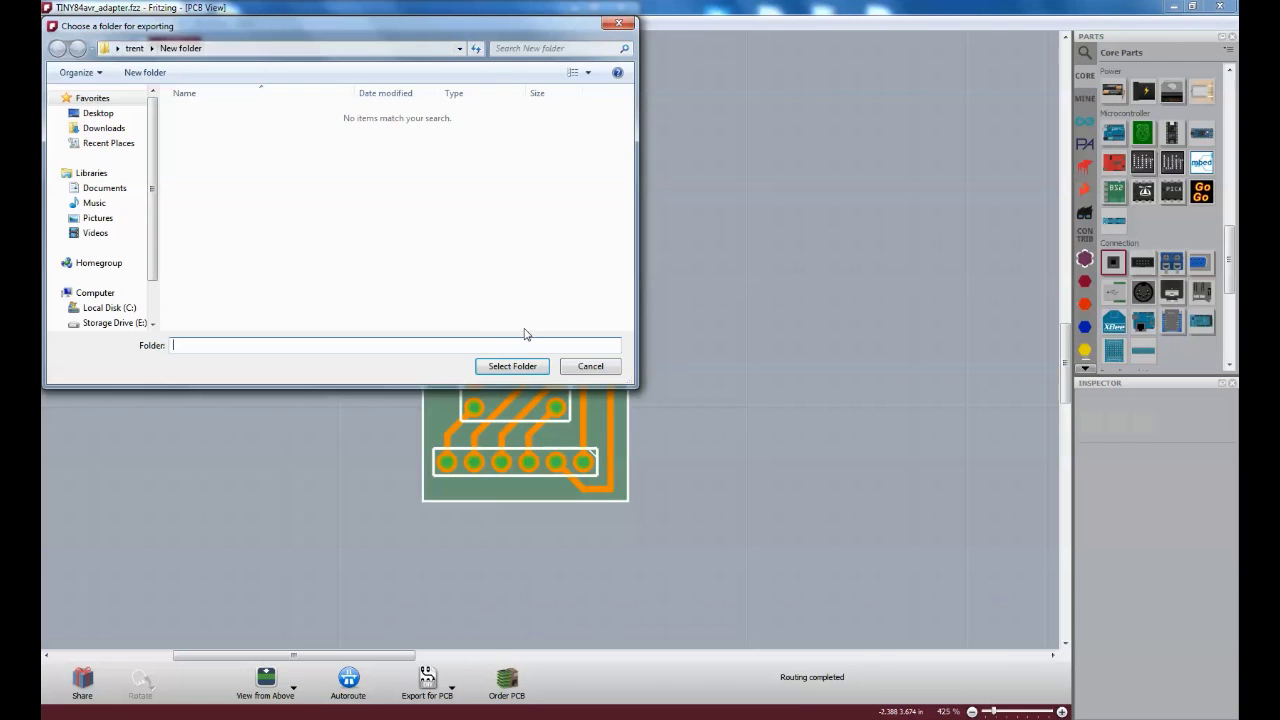
{"action": "left_click", "coordinate": [511, 366]}
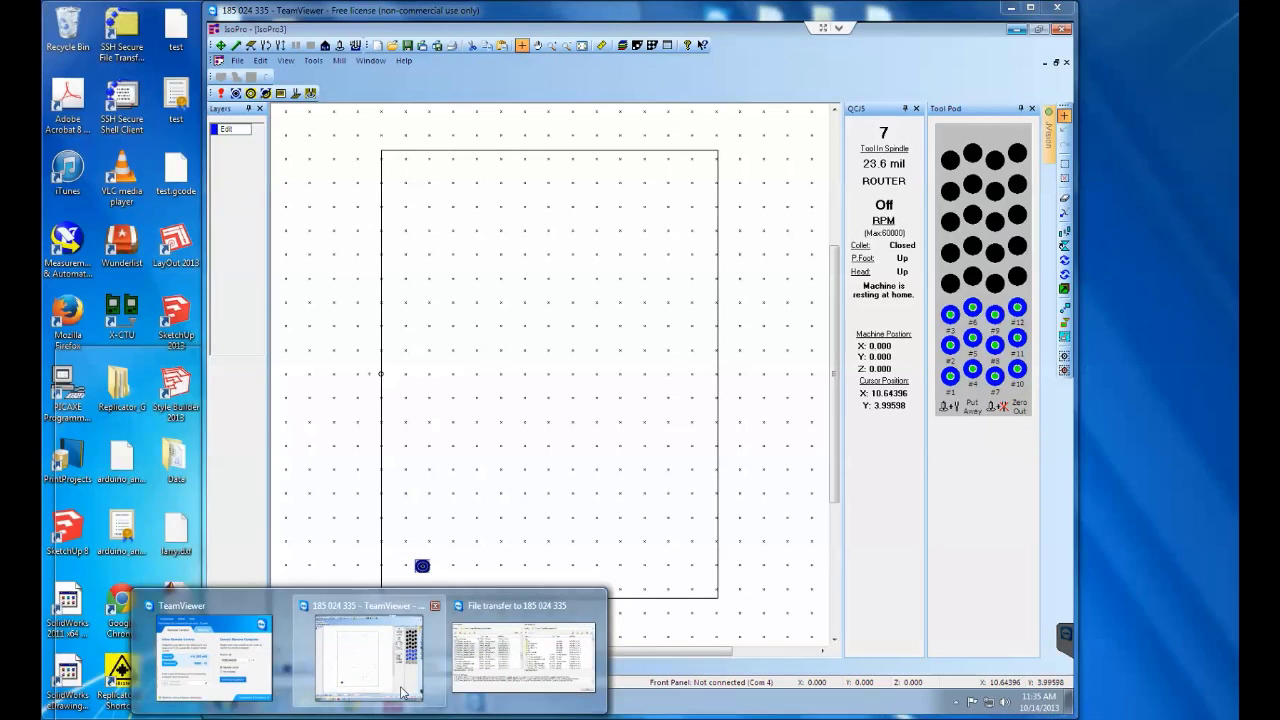
Step: Send the seven TINY84avr_adapter files to the remote Trent folder, overwriting older copies
{"action": "left_click", "coordinate": [370, 655]}
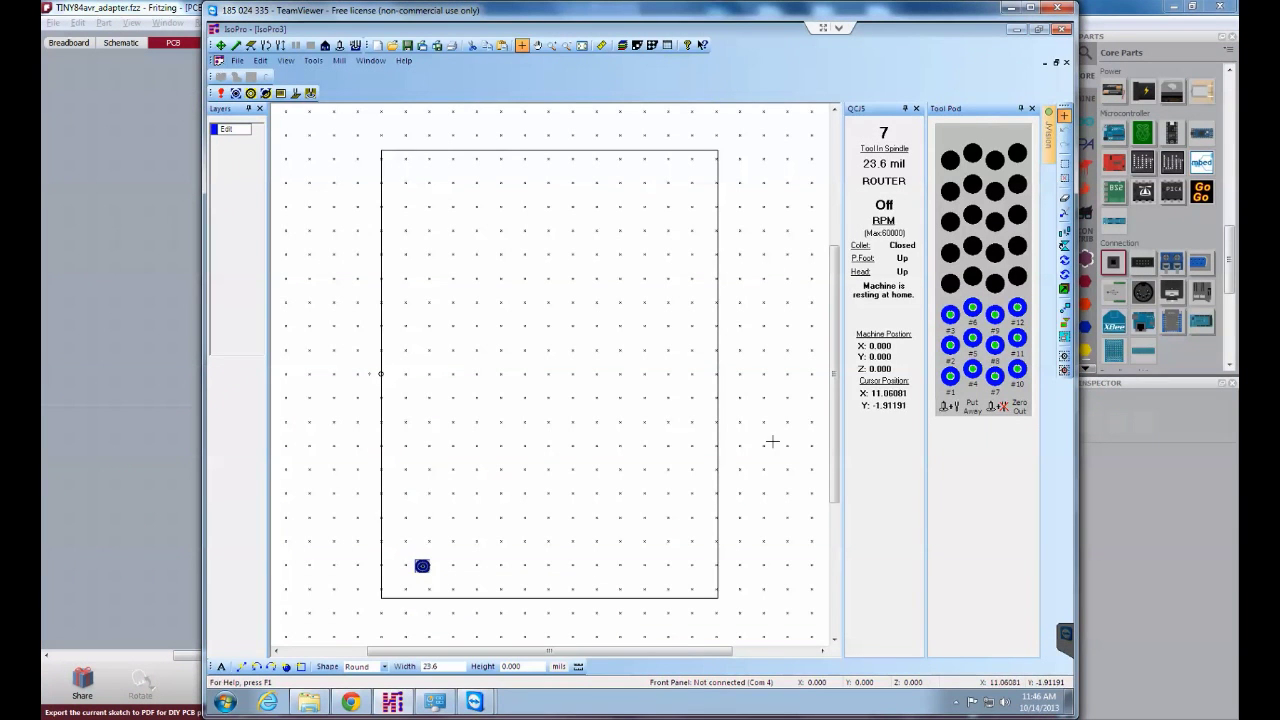
{"action": "mouse_move", "coordinate": [474, 702]}
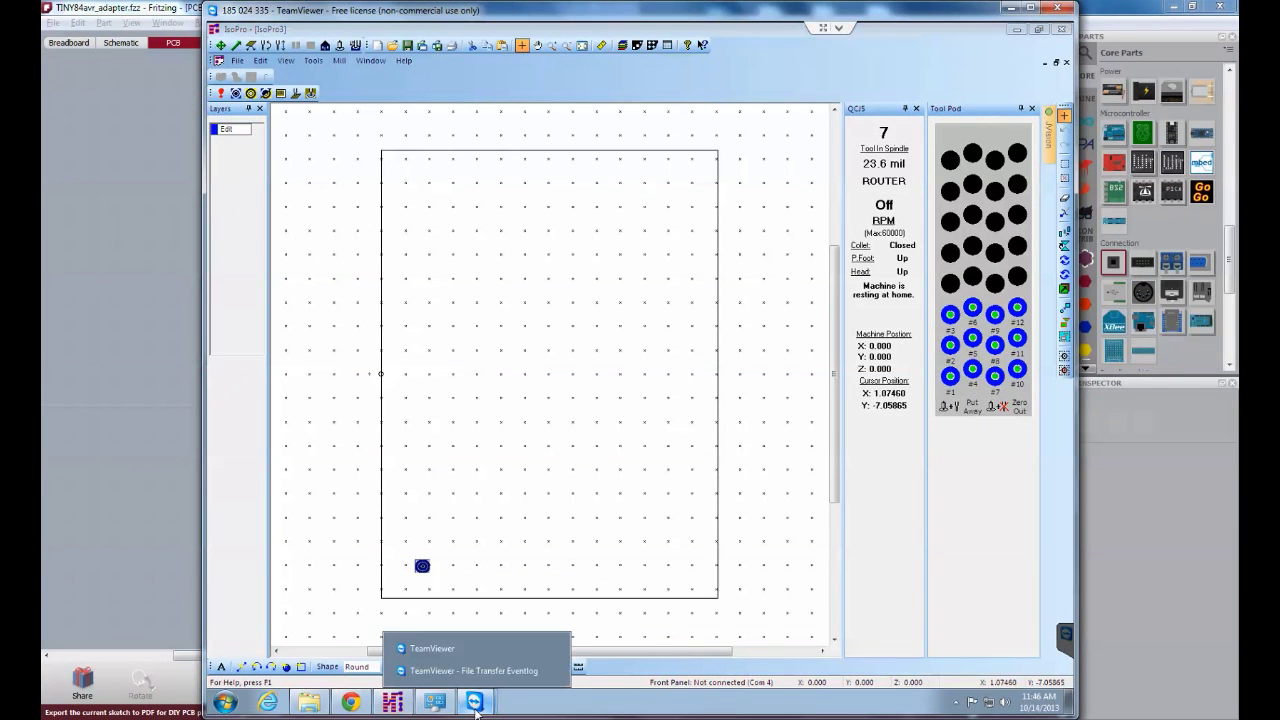
{"action": "left_click", "coordinate": [557, 674]}
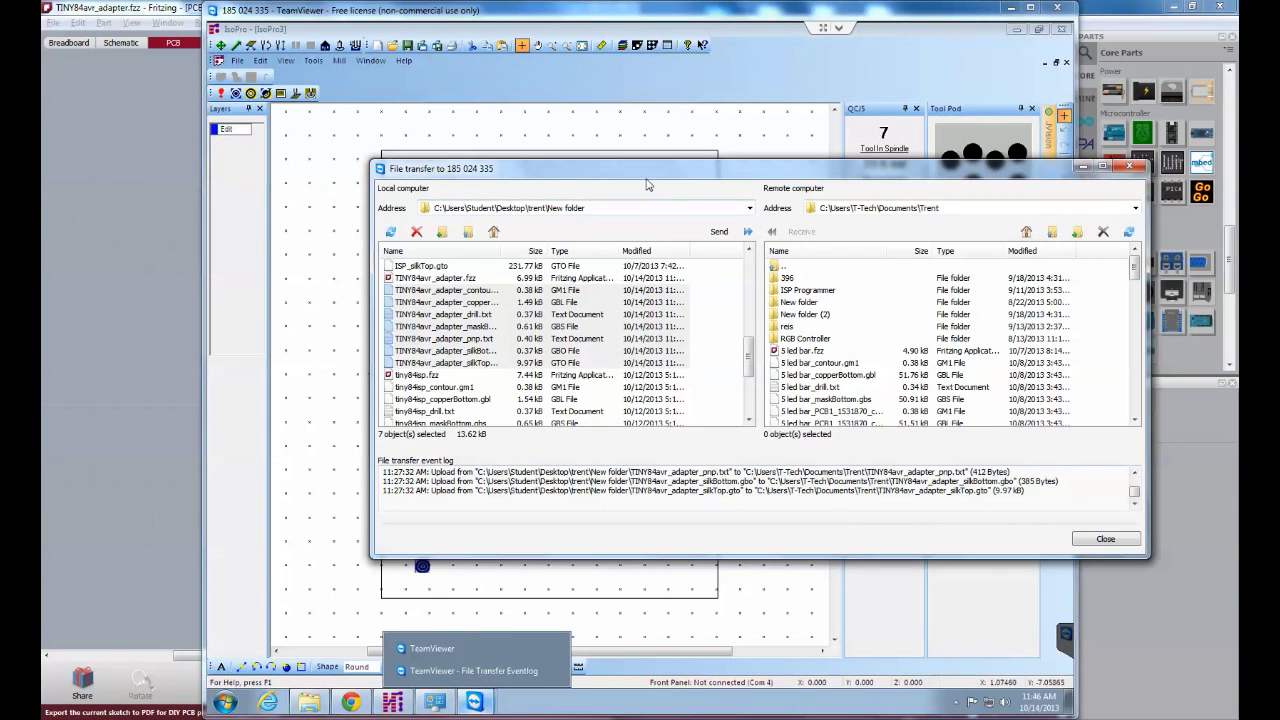
{"action": "left_click", "coordinate": [733, 232]}
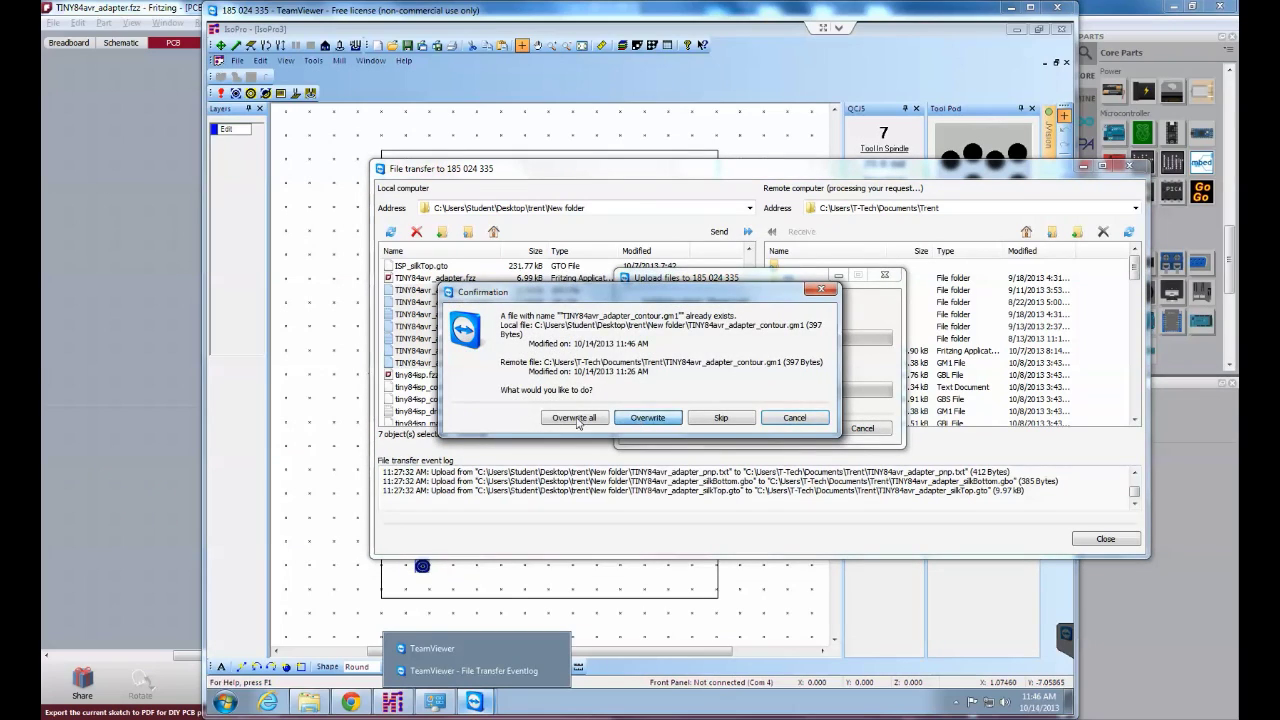
{"action": "left_click", "coordinate": [647, 417]}
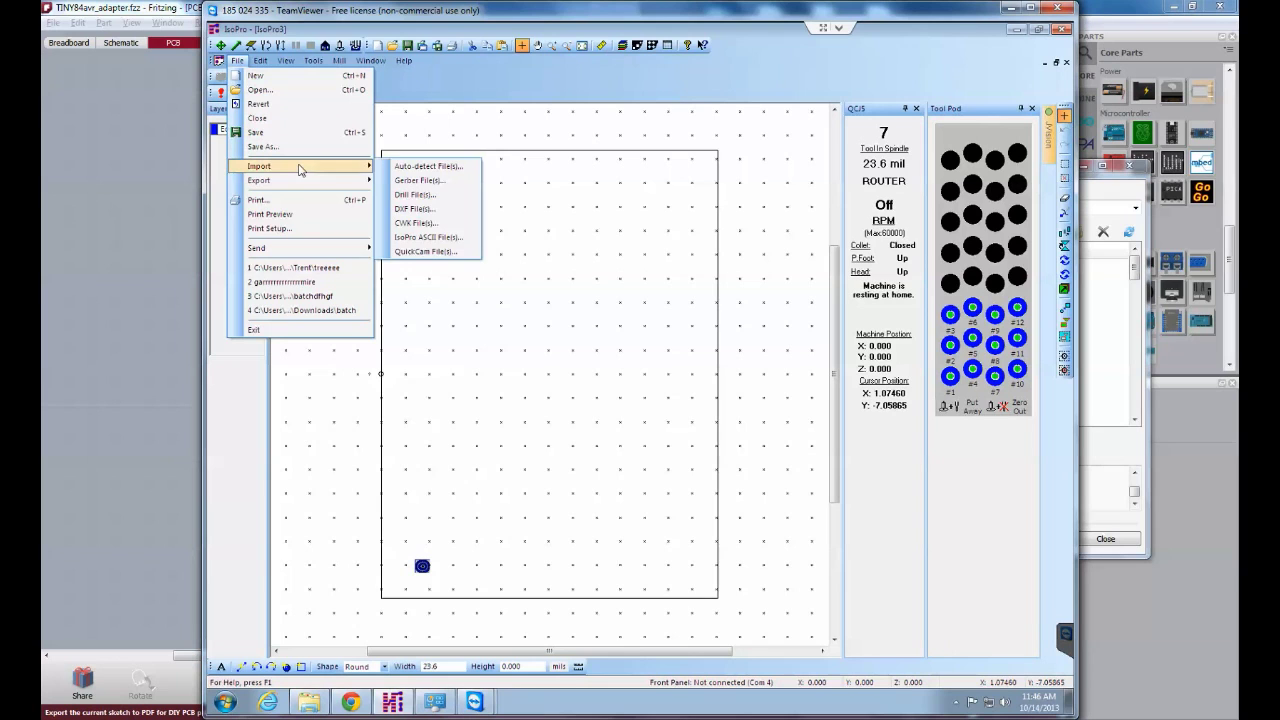
Step: Start an auto-detect import and select the adapter files from contour through silkTop
{"action": "left_click", "coordinate": [425, 166]}
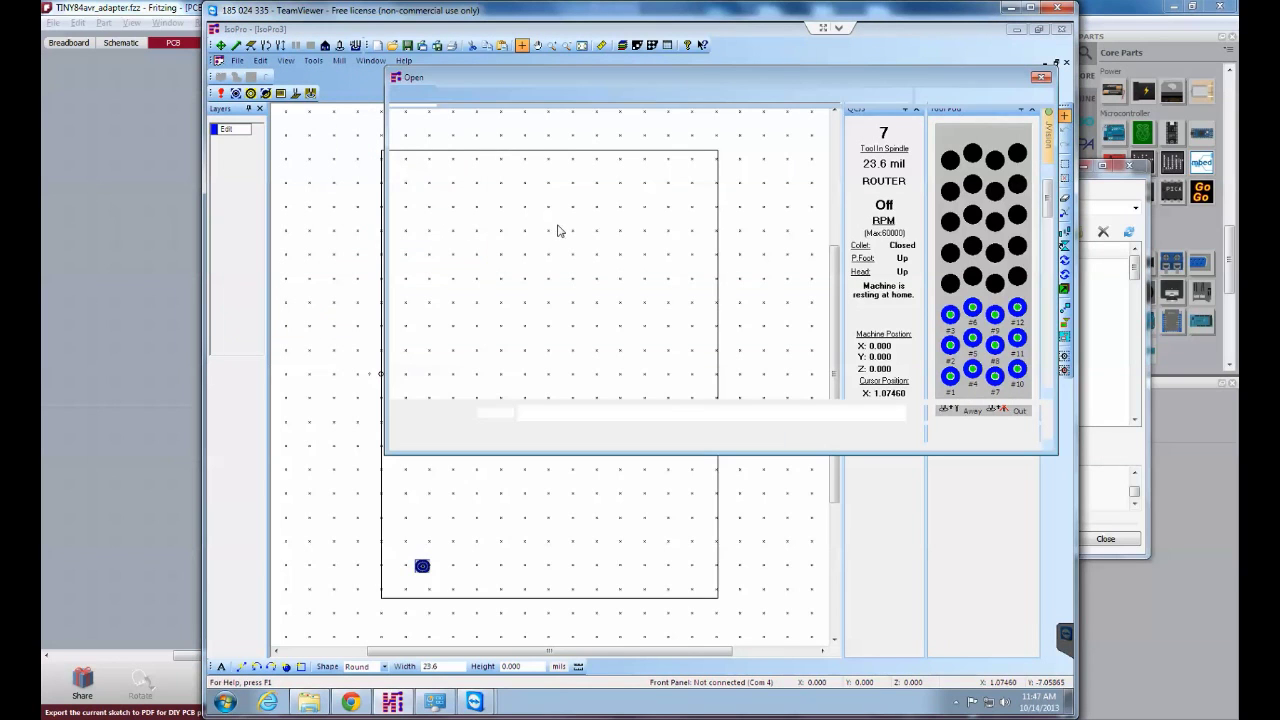
{"action": "left_click", "coordinate": [580, 281]}
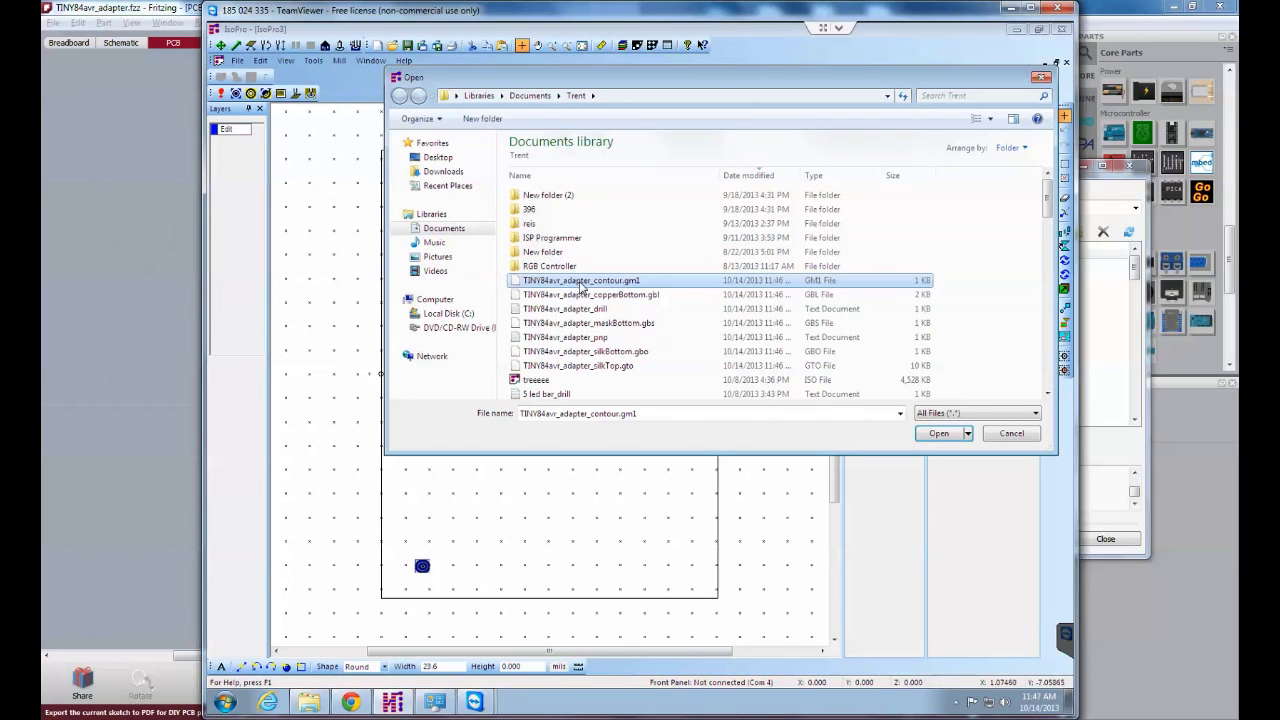
{"action": "left_click", "coordinate": [636, 367], "text": "shift"}
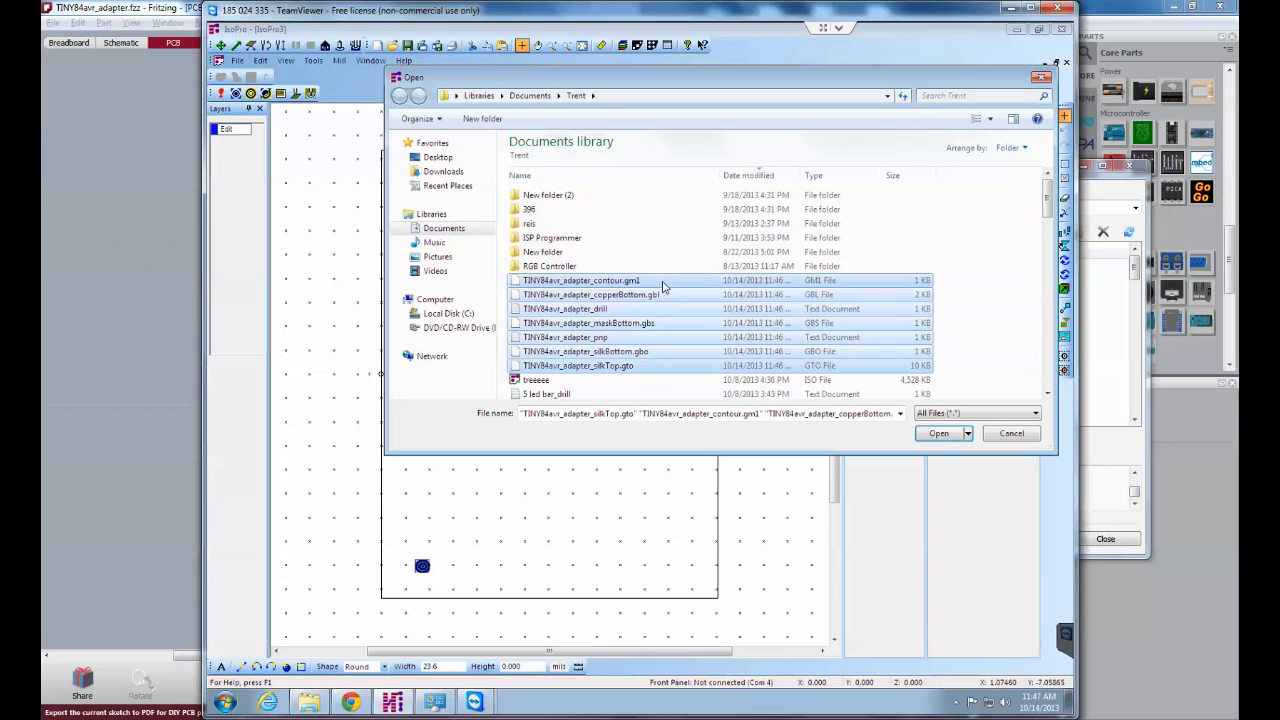
{"action": "left_click", "coordinate": [978, 284]}
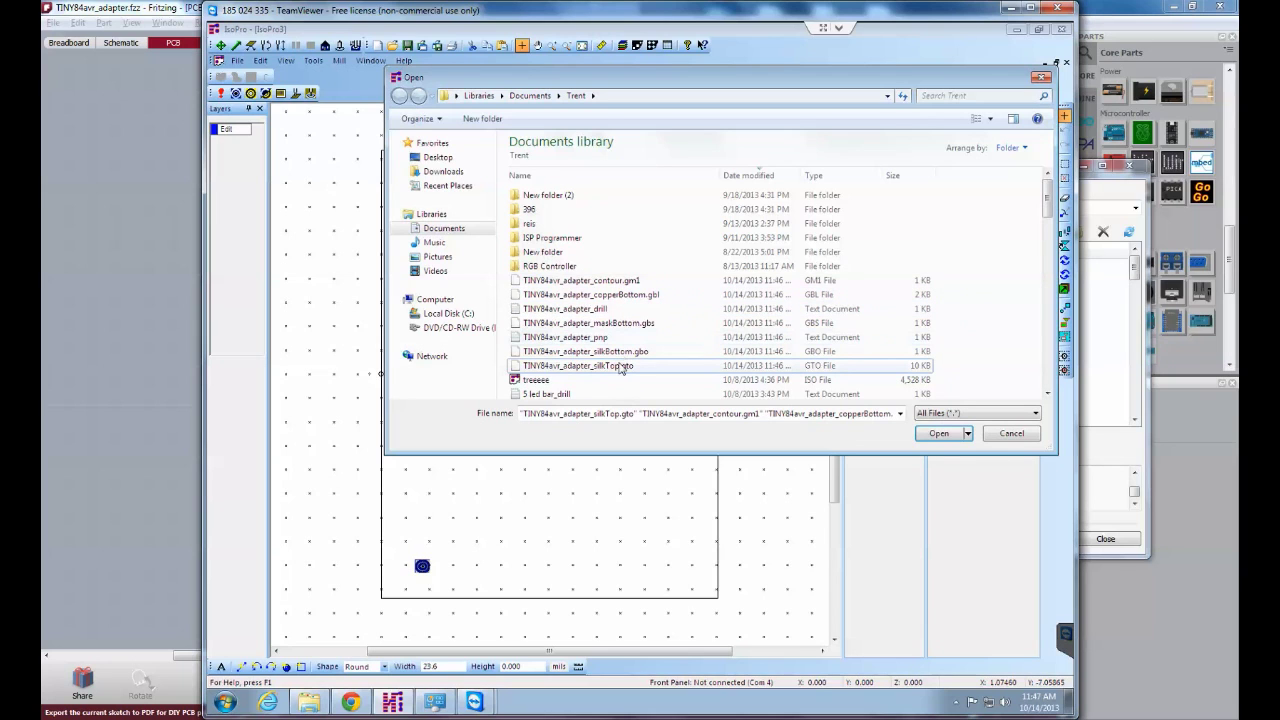
Step: Import all seven adapter files, from contour and bottom copper through the top silkscreen
{"action": "left_click", "coordinate": [600, 281]}
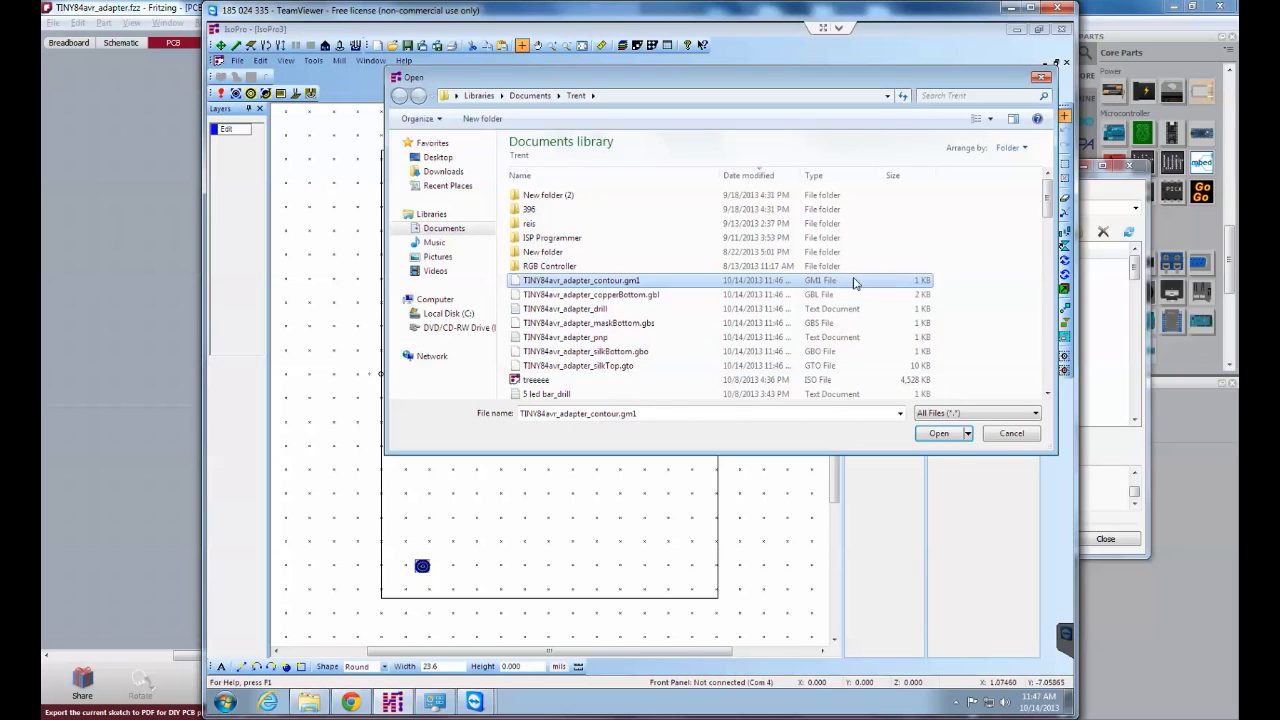
{"action": "left_click", "coordinate": [640, 296]}
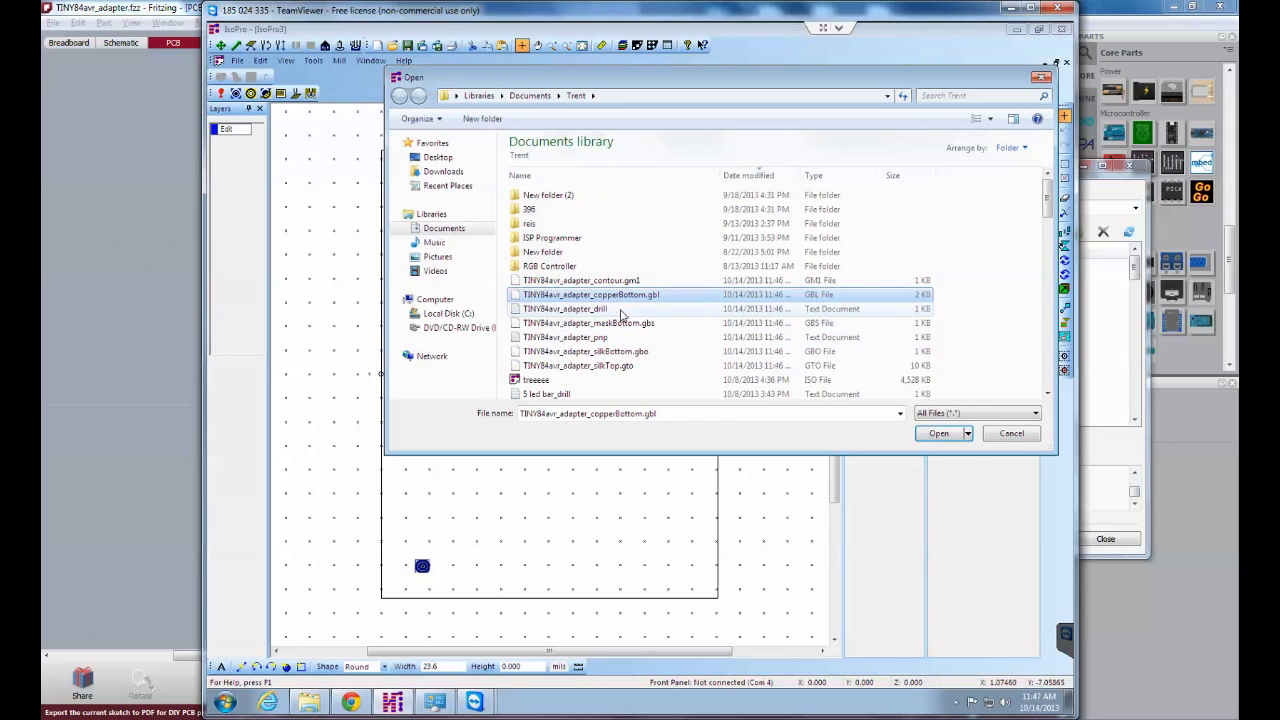
{"action": "left_click", "coordinate": [621, 310]}
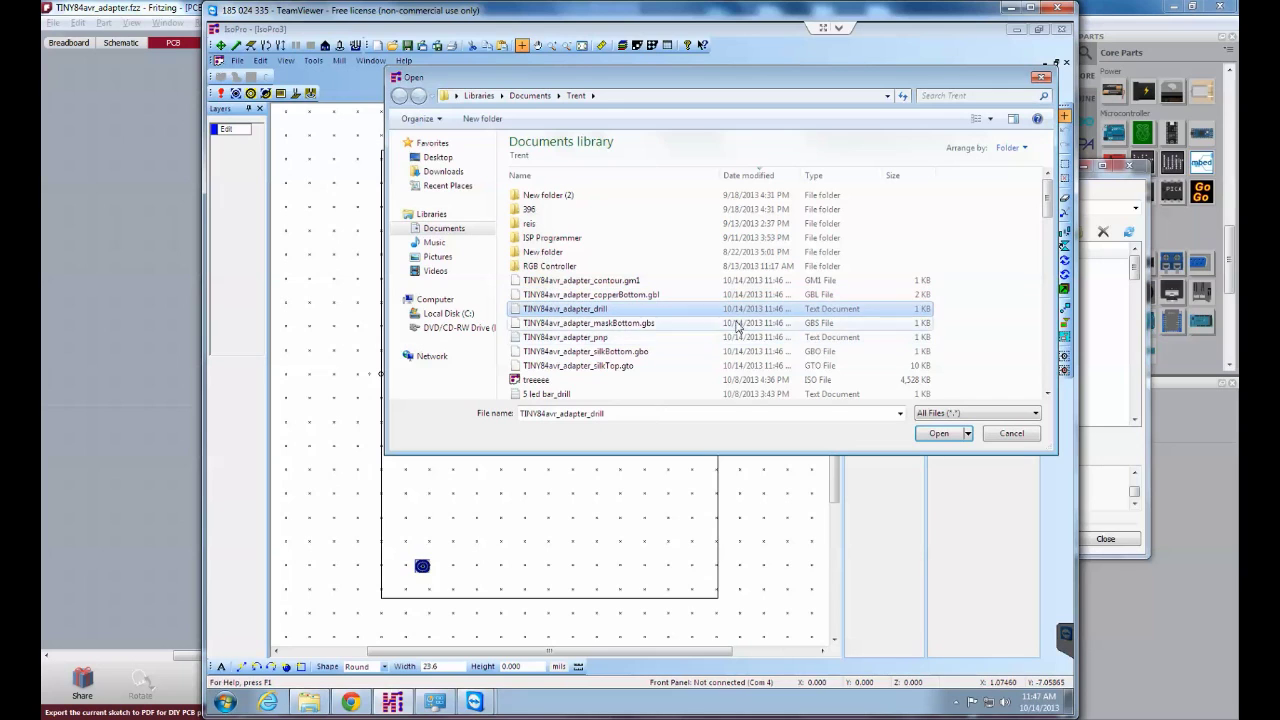
{"action": "left_click", "coordinate": [659, 326]}
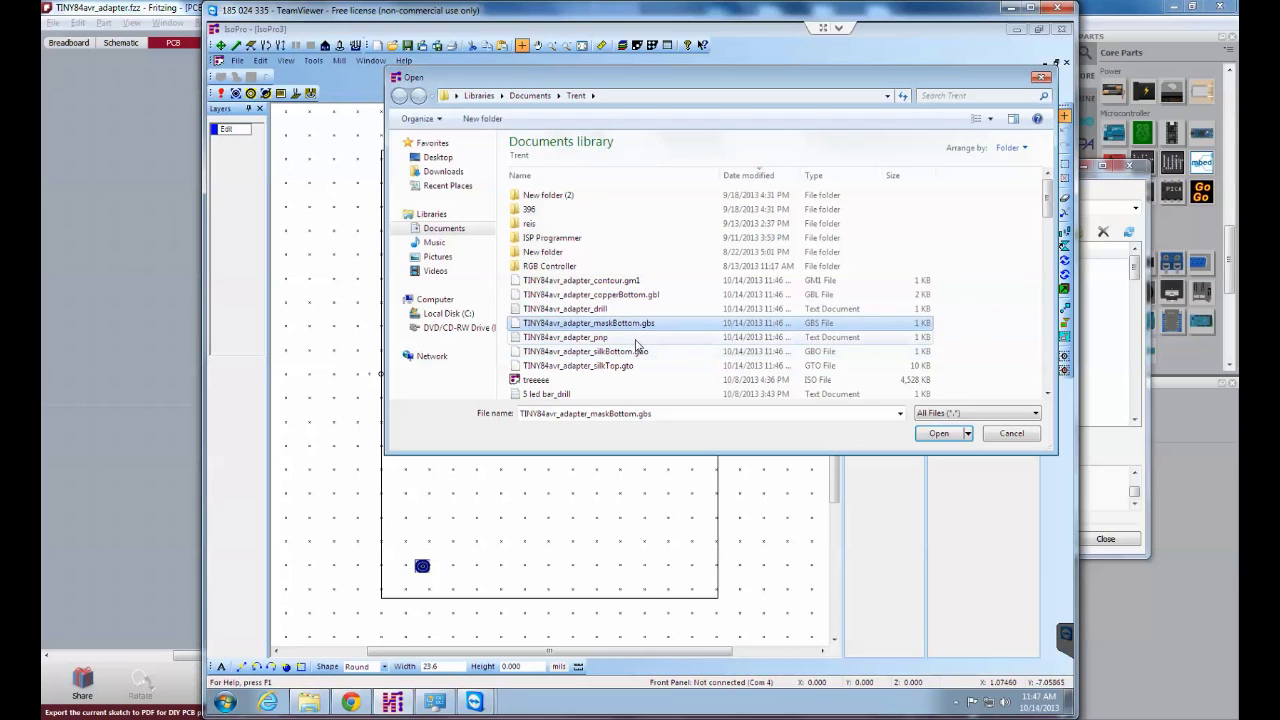
{"action": "left_click", "coordinate": [600, 338]}
{"action": "left_click", "coordinate": [644, 354]}
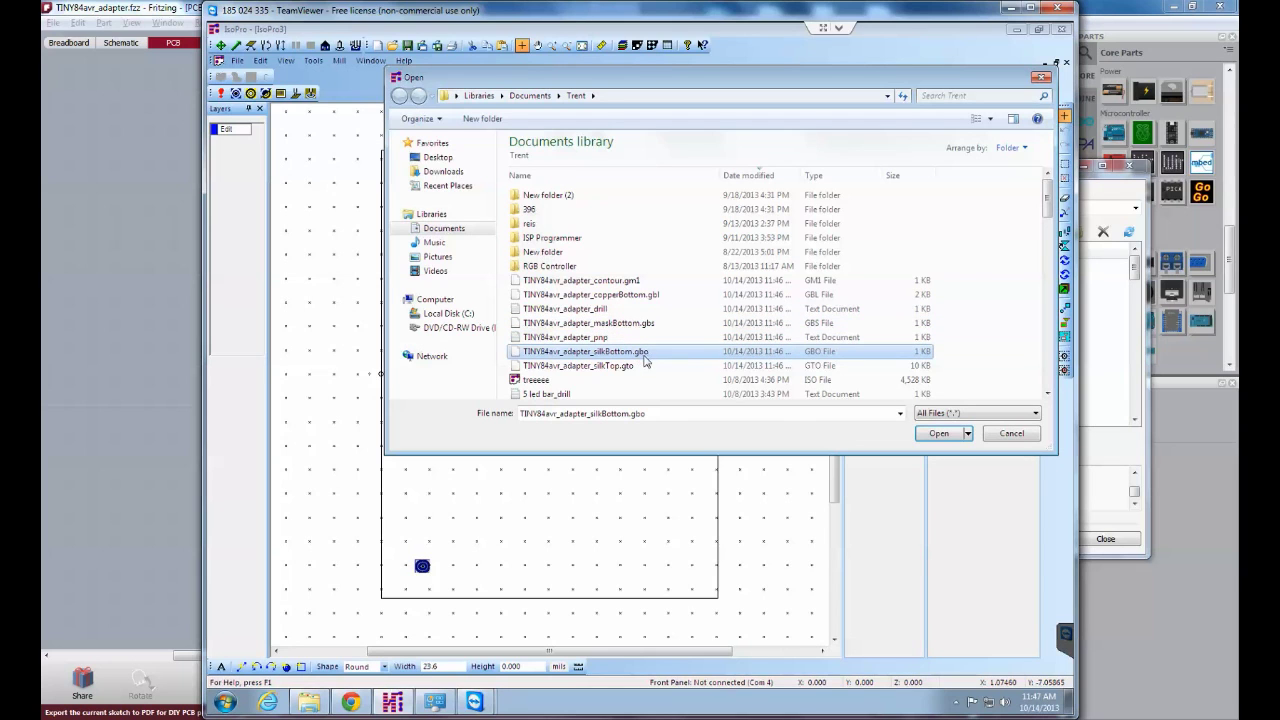
{"action": "left_click", "coordinate": [612, 366]}
{"action": "left_click", "coordinate": [620, 281], "text": "shift"}
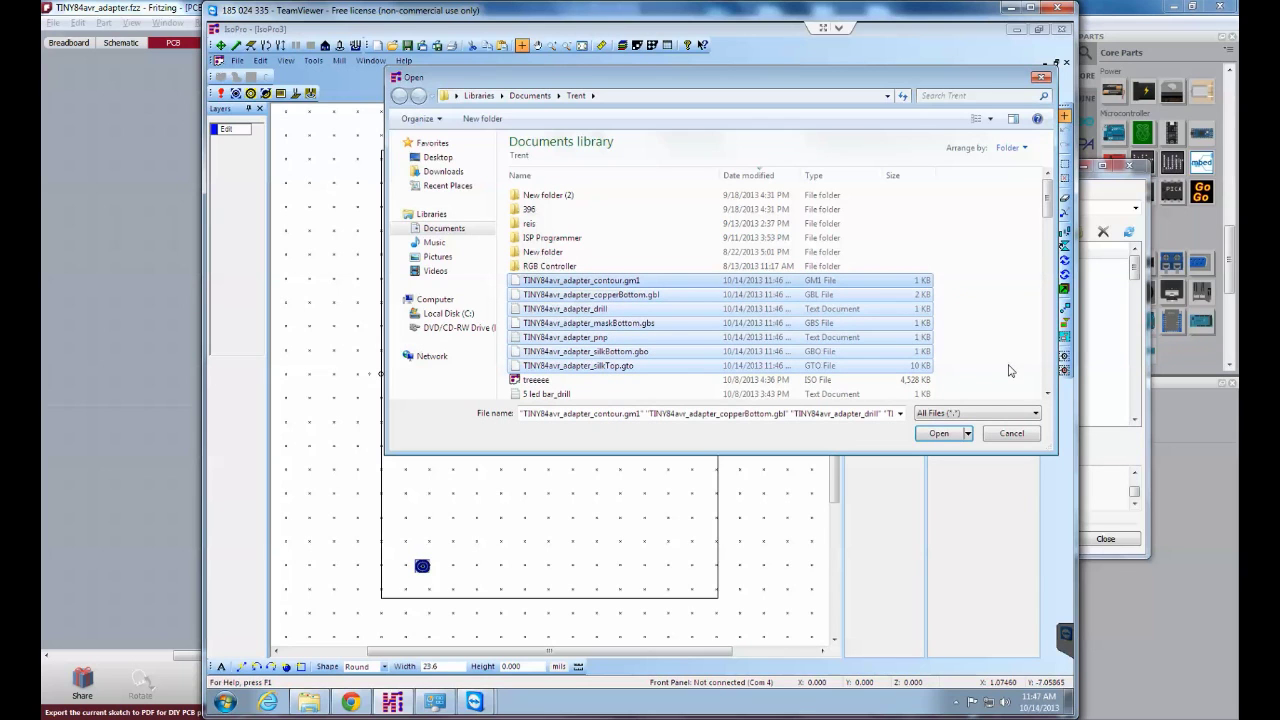
{"action": "left_click", "coordinate": [938, 434]}
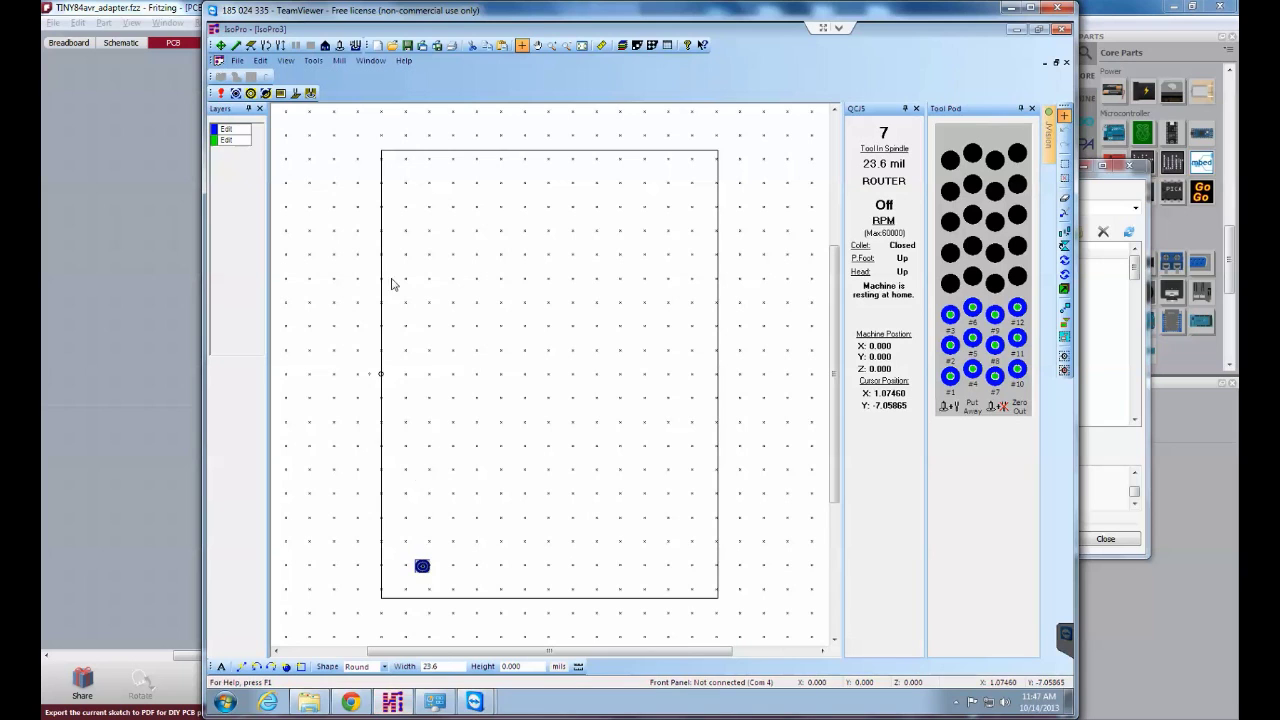
Step: Accept the inch-based drill format and the pick-and-place format to load the adapter layout
{"action": "left_click", "coordinate": [338, 46]}
{"action": "left_click", "coordinate": [270, 101]}
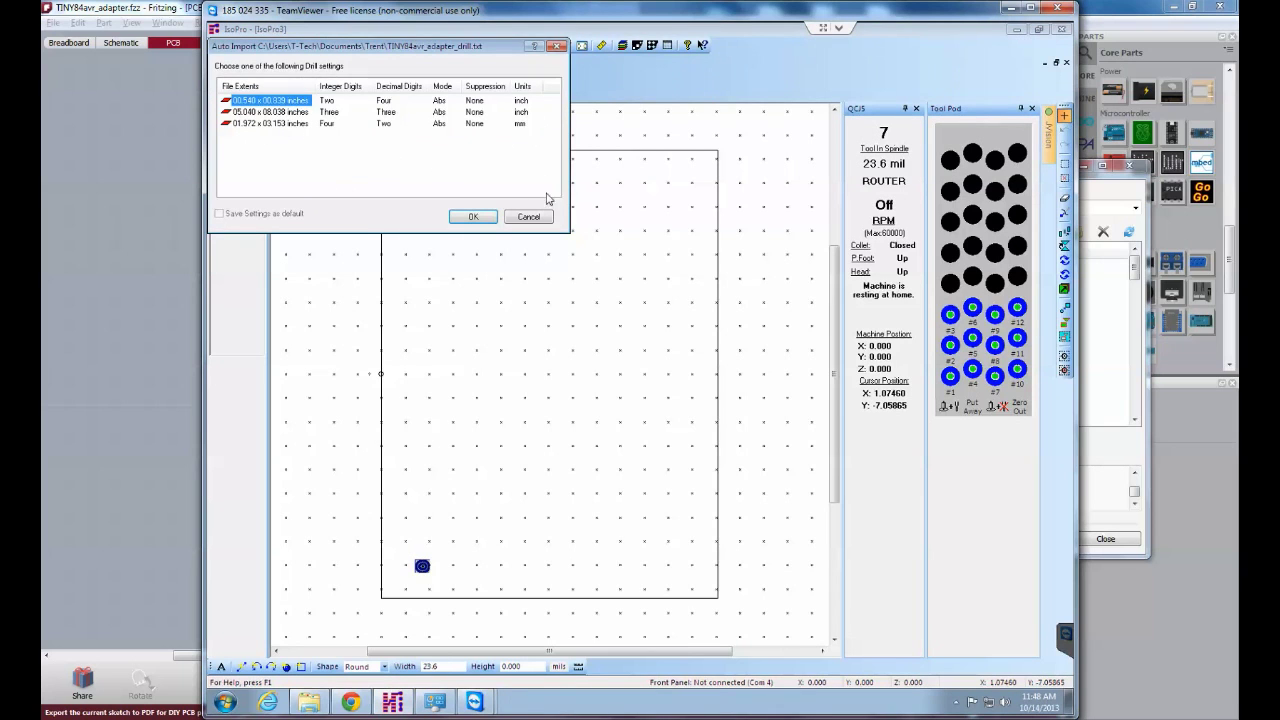
{"action": "left_click", "coordinate": [473, 217]}
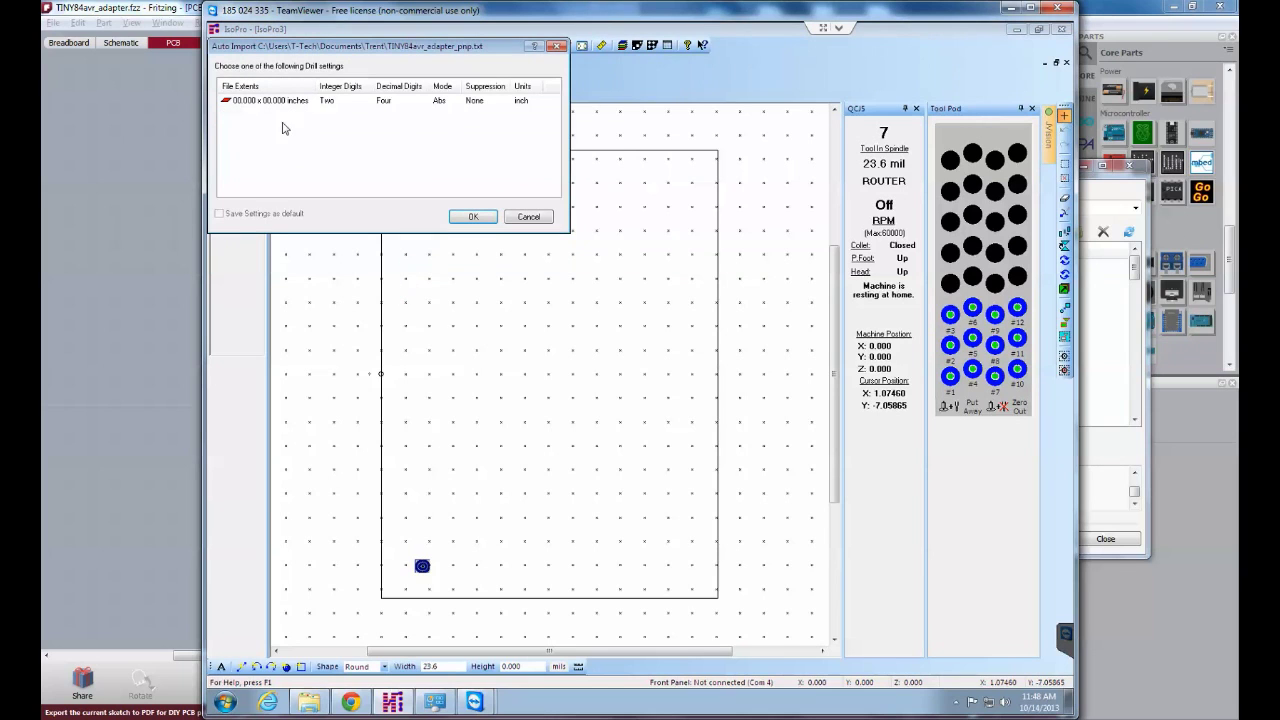
{"action": "left_click", "coordinate": [298, 104]}
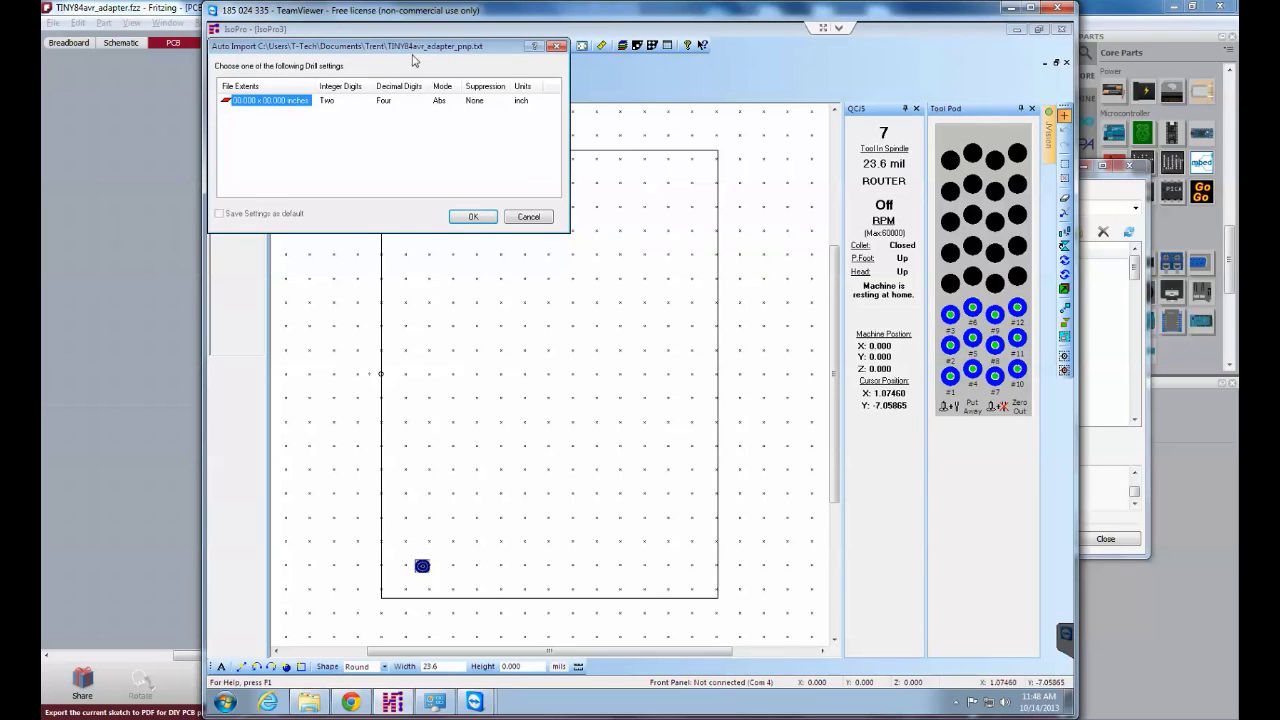
{"action": "left_click_drag", "start_coordinate": [413, 48], "coordinate": [431, 79]}
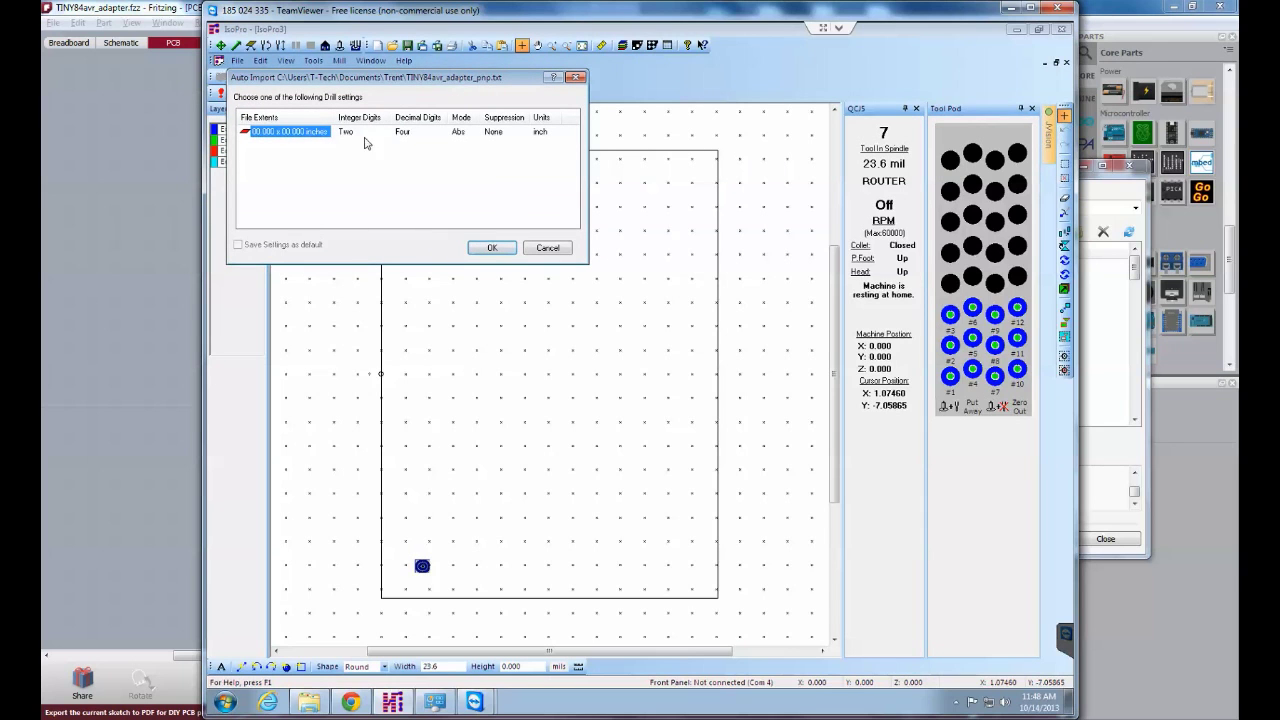
{"action": "left_click", "coordinate": [492, 248]}
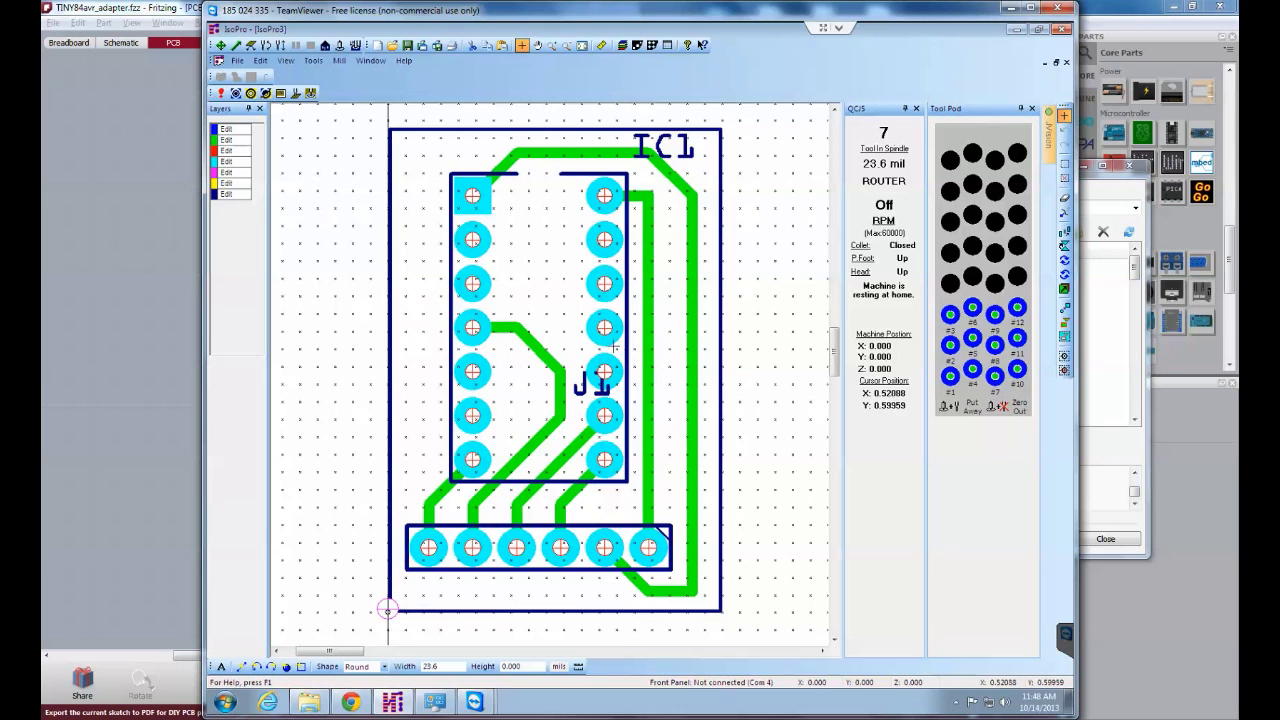
Step: Compare the imported adapter layout with Fritzing's routed PCB, then bring up the Tools list
{"action": "left_click_drag", "start_coordinate": [581, 359], "coordinate": [523, 371]}
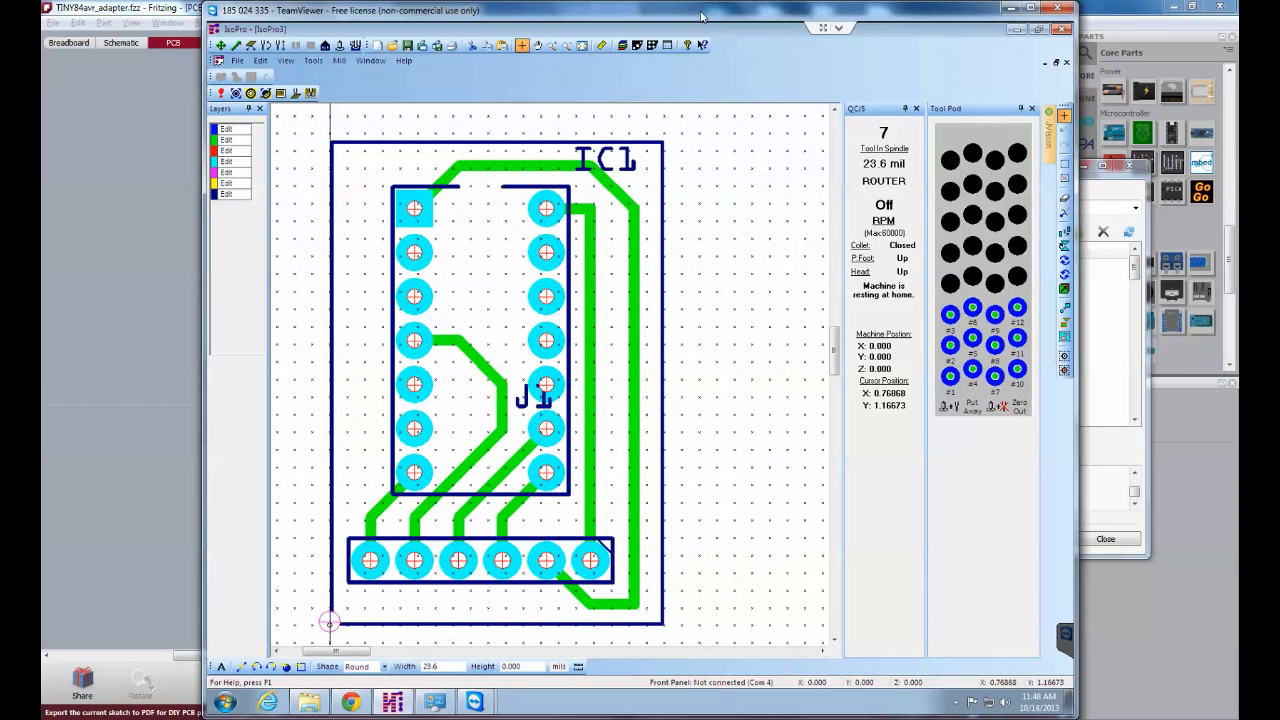
{"action": "left_click_drag", "start_coordinate": [700, 17], "coordinate": [740, 140]}
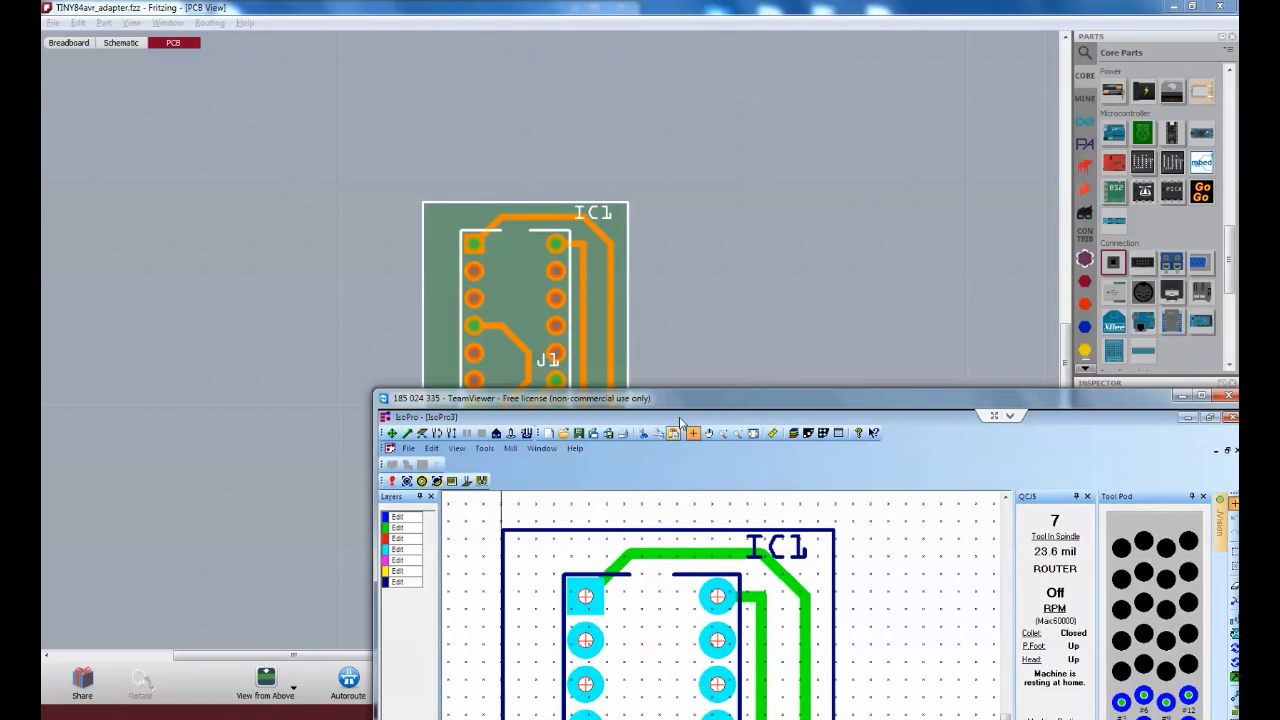
{"action": "left_click_drag", "start_coordinate": [940, 391], "coordinate": [942, 152]}
{"action": "mouse_move", "coordinate": [942, 108]}
{"action": "left_mouse_down"}
{"action": "mouse_move", "coordinate": [981, 80]}
{"action": "mouse_move", "coordinate": [510, 46]}
{"action": "left_mouse_up"}
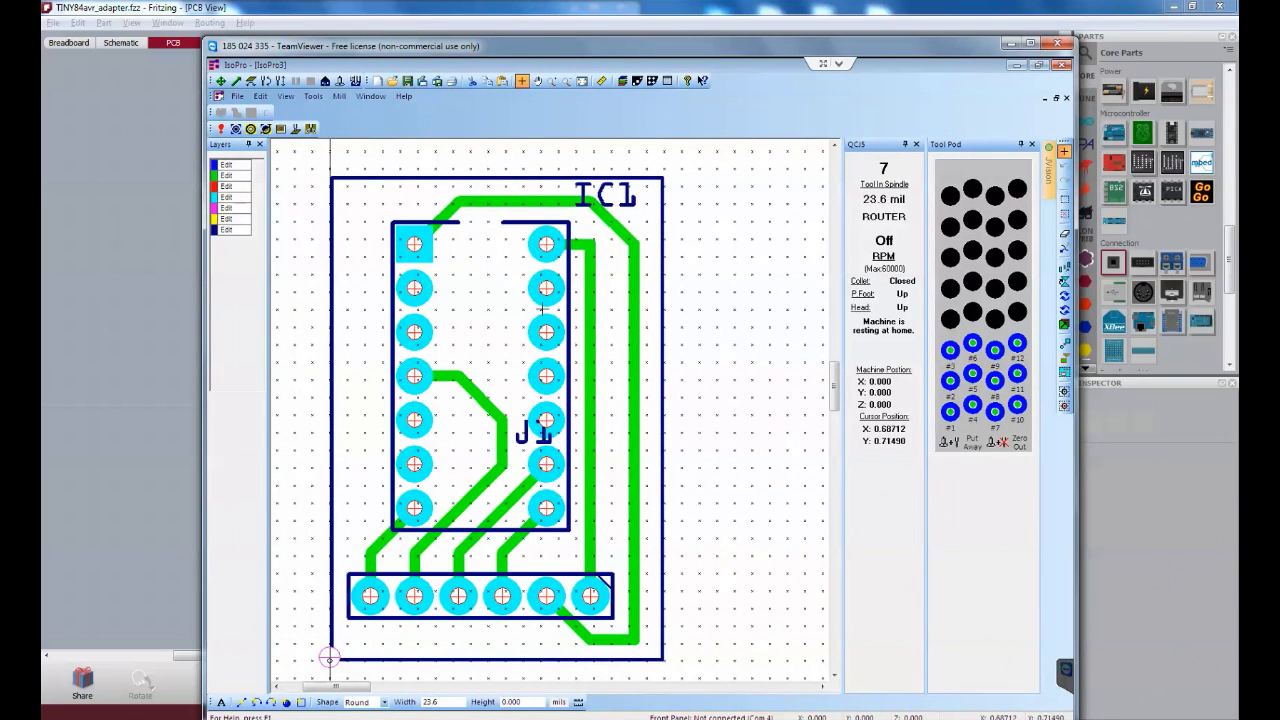
{"action": "left_click", "coordinate": [339, 96]}
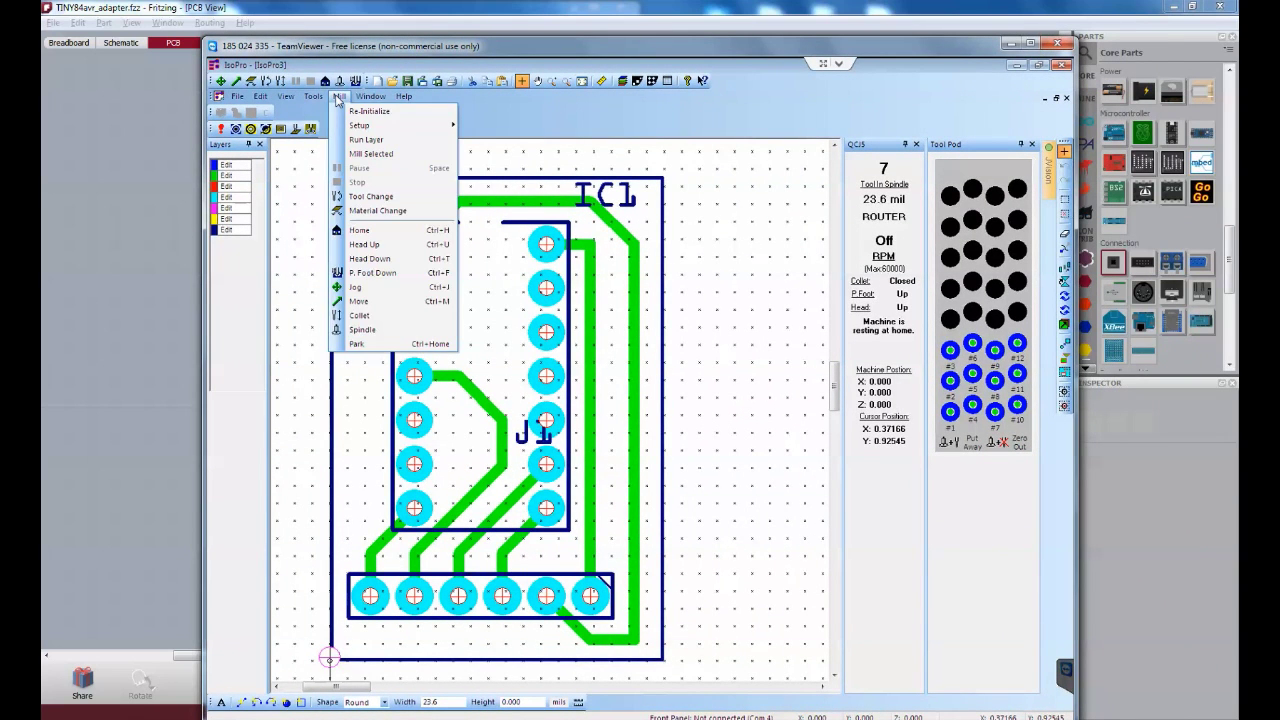
{"action": "mouse_move", "coordinate": [313, 96]}
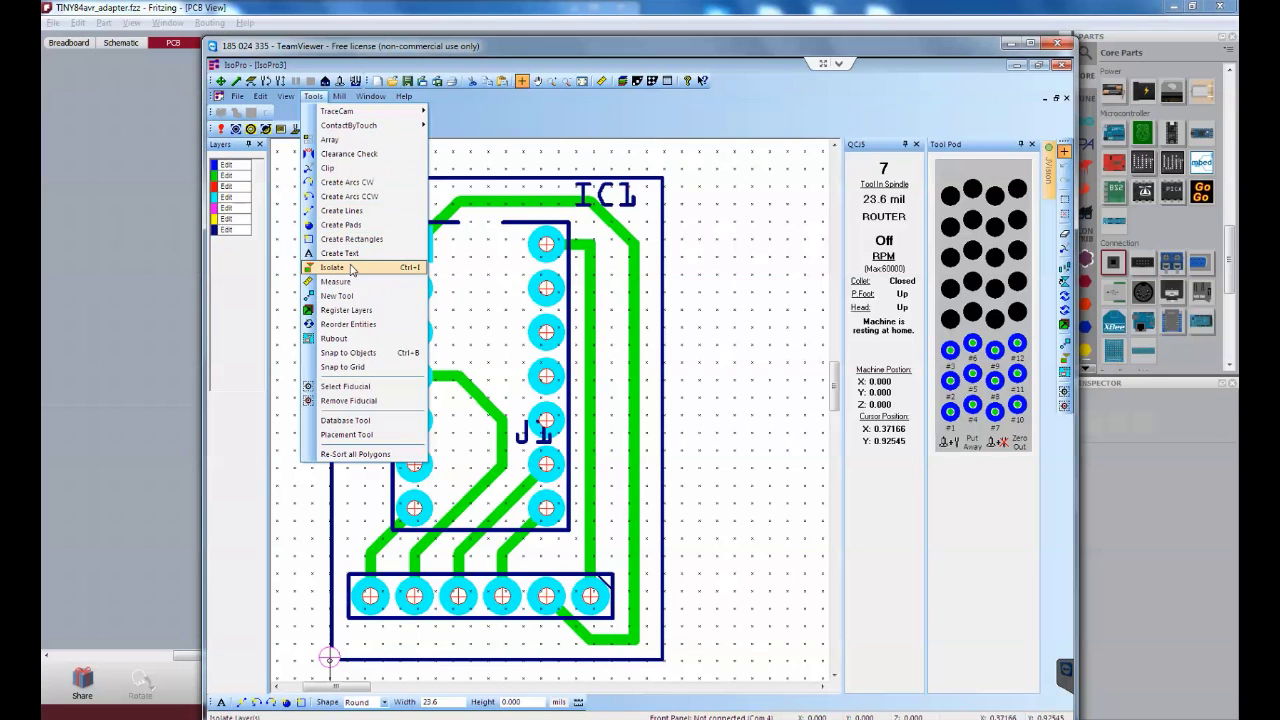
{"action": "left_click", "coordinate": [351, 268]}
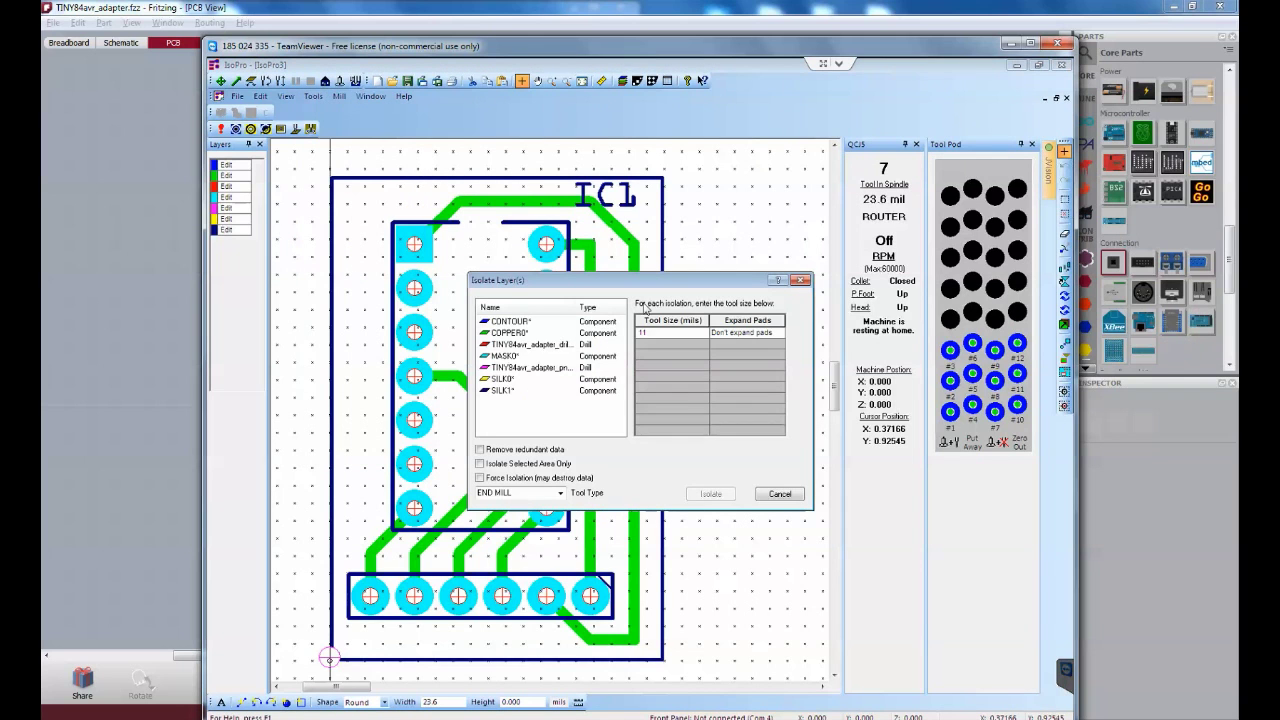
{"action": "mouse_move", "coordinate": [687, 280]}
{"action": "left_mouse_down"}
{"action": "mouse_move", "coordinate": [835, 343]}
{"action": "mouse_move", "coordinate": [698, 349]}
{"action": "left_mouse_up"}
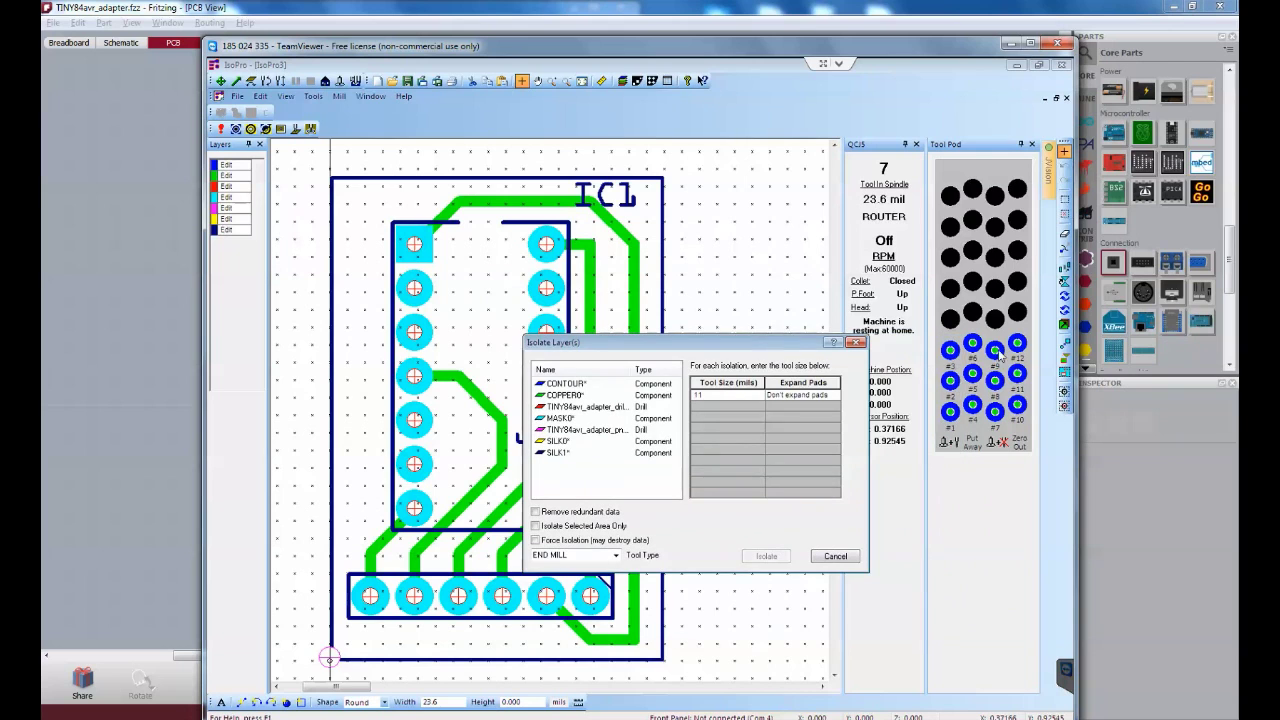
{"action": "left_click", "coordinate": [835, 556]}
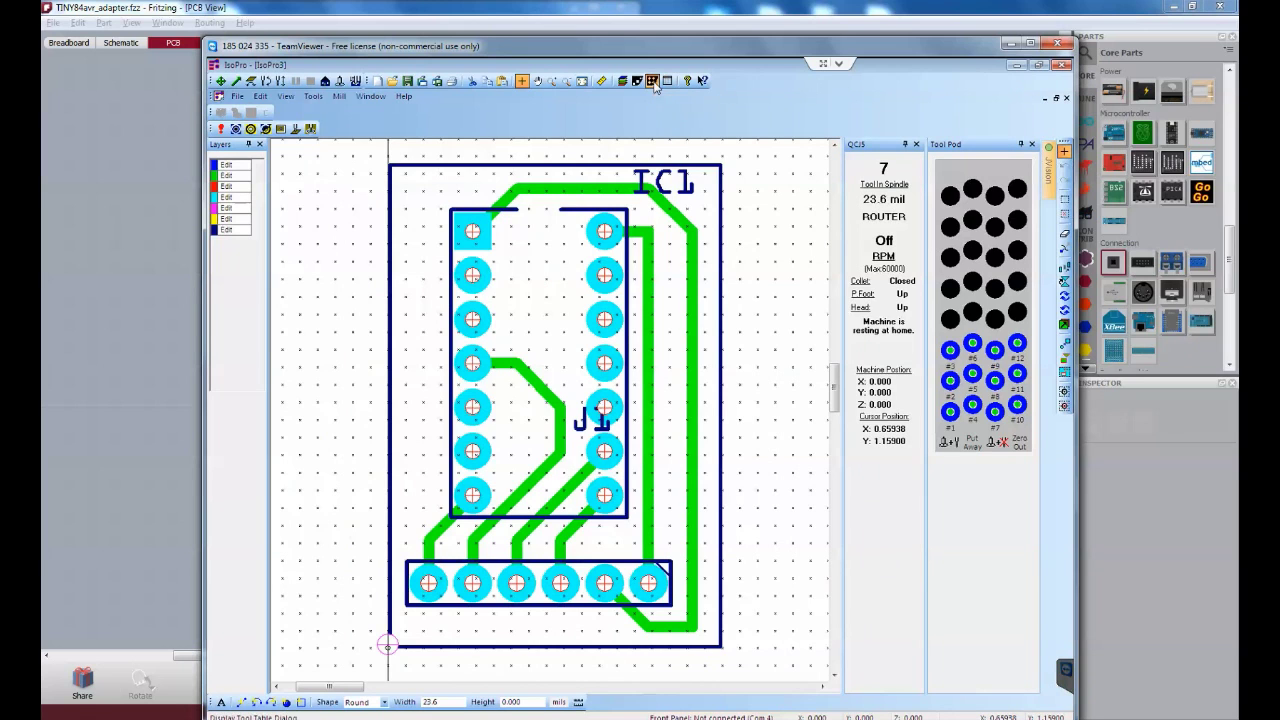
{"action": "left_click", "coordinate": [652, 81]}
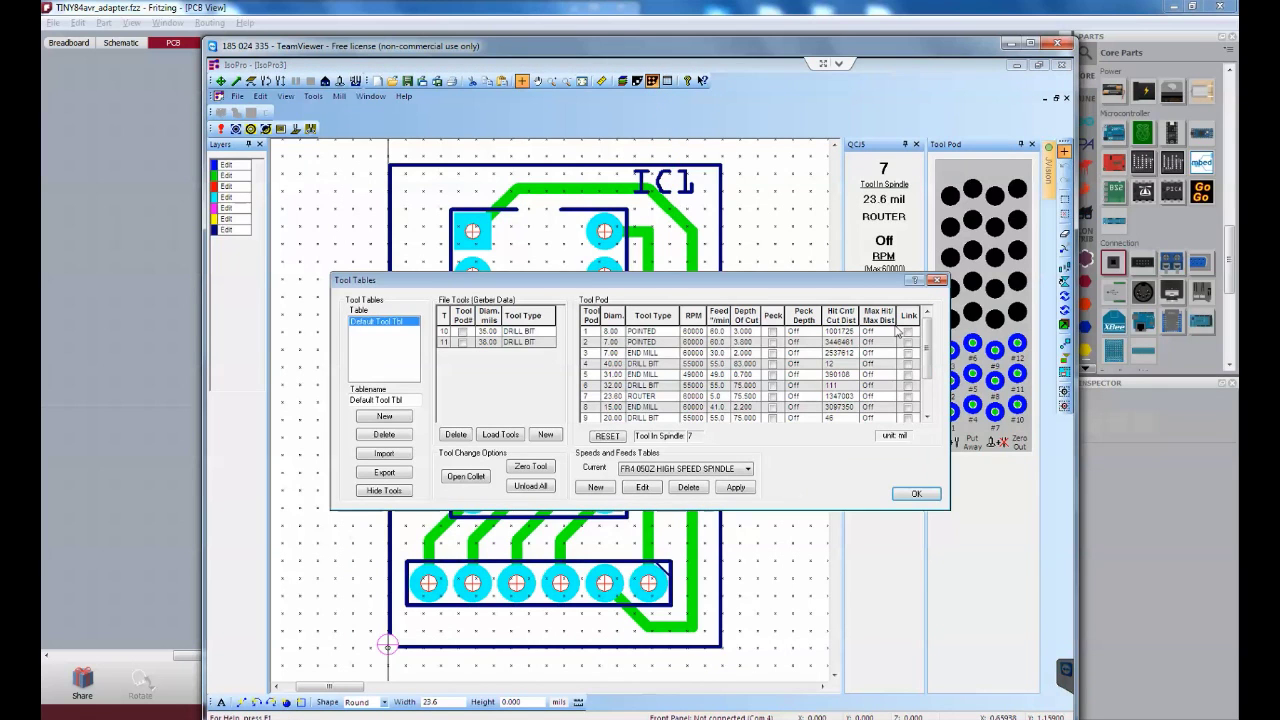
{"action": "left_click_drag", "start_coordinate": [930, 355], "coordinate": [936, 400]}
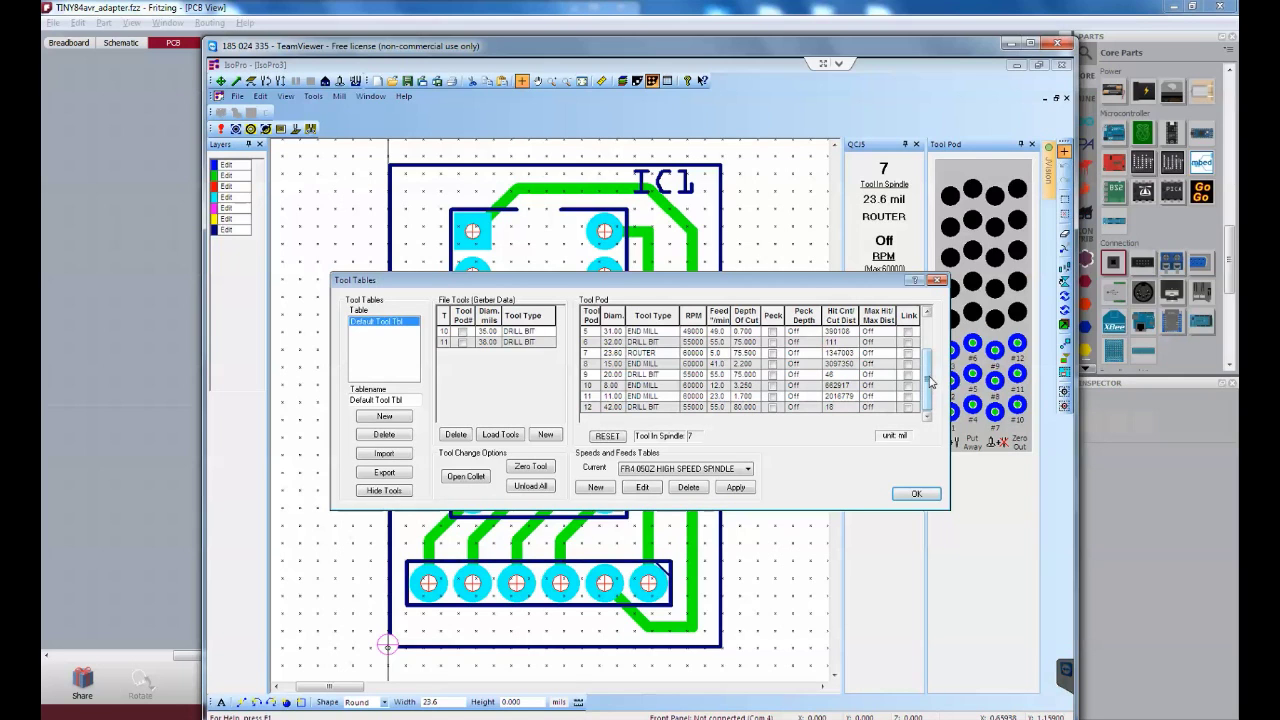
{"action": "left_click_drag", "start_coordinate": [930, 380], "coordinate": [930, 330]}
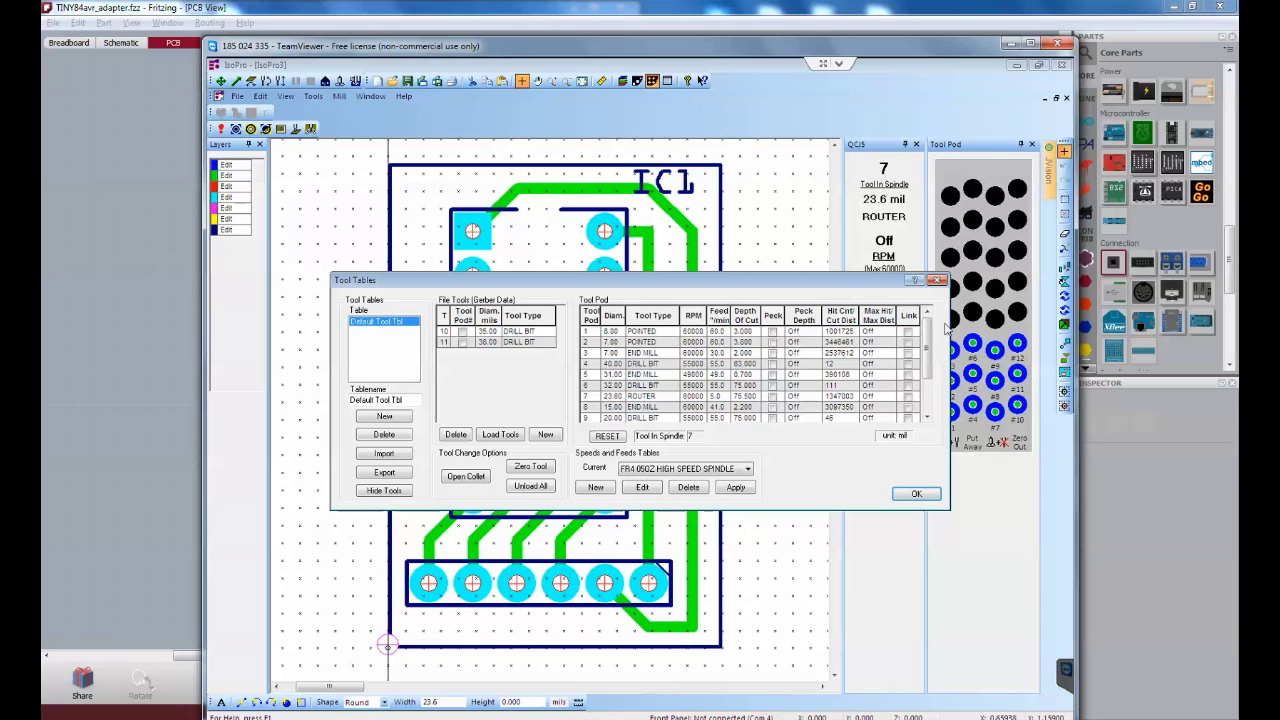
{"action": "left_click_drag", "start_coordinate": [927, 355], "coordinate": [930, 398]}
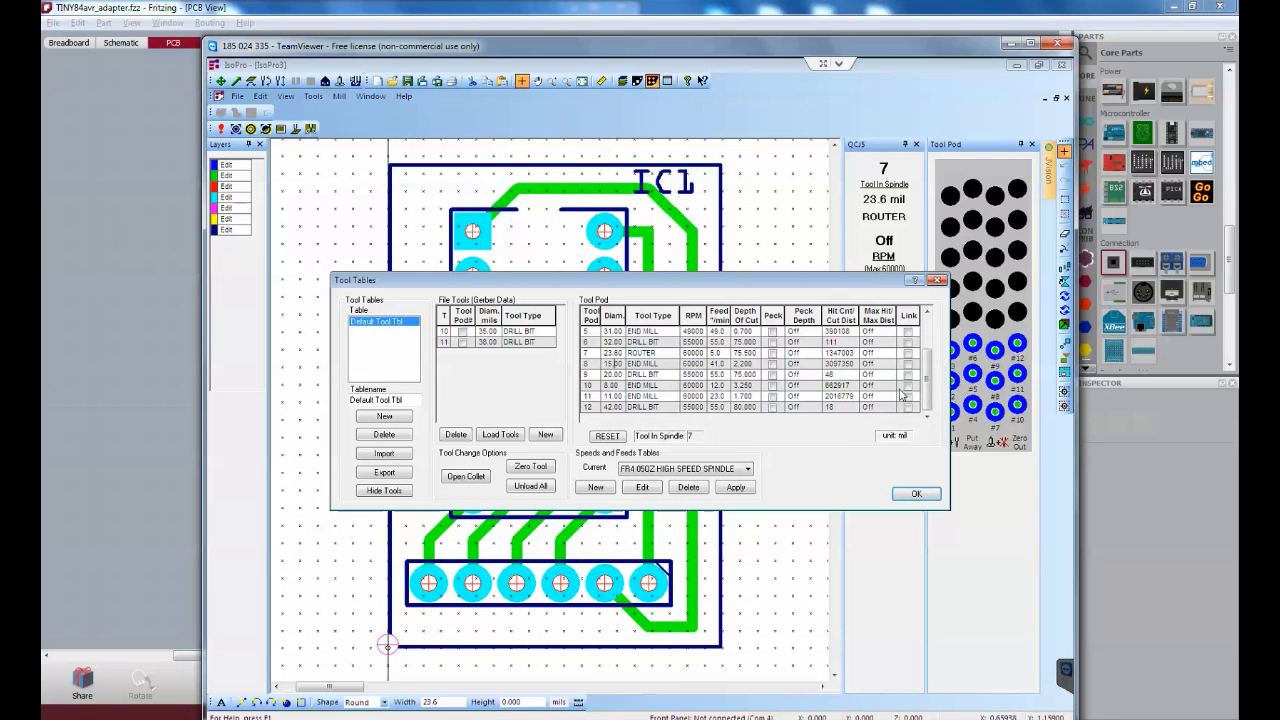
{"action": "left_click_drag", "start_coordinate": [928, 395], "coordinate": [926, 348]}
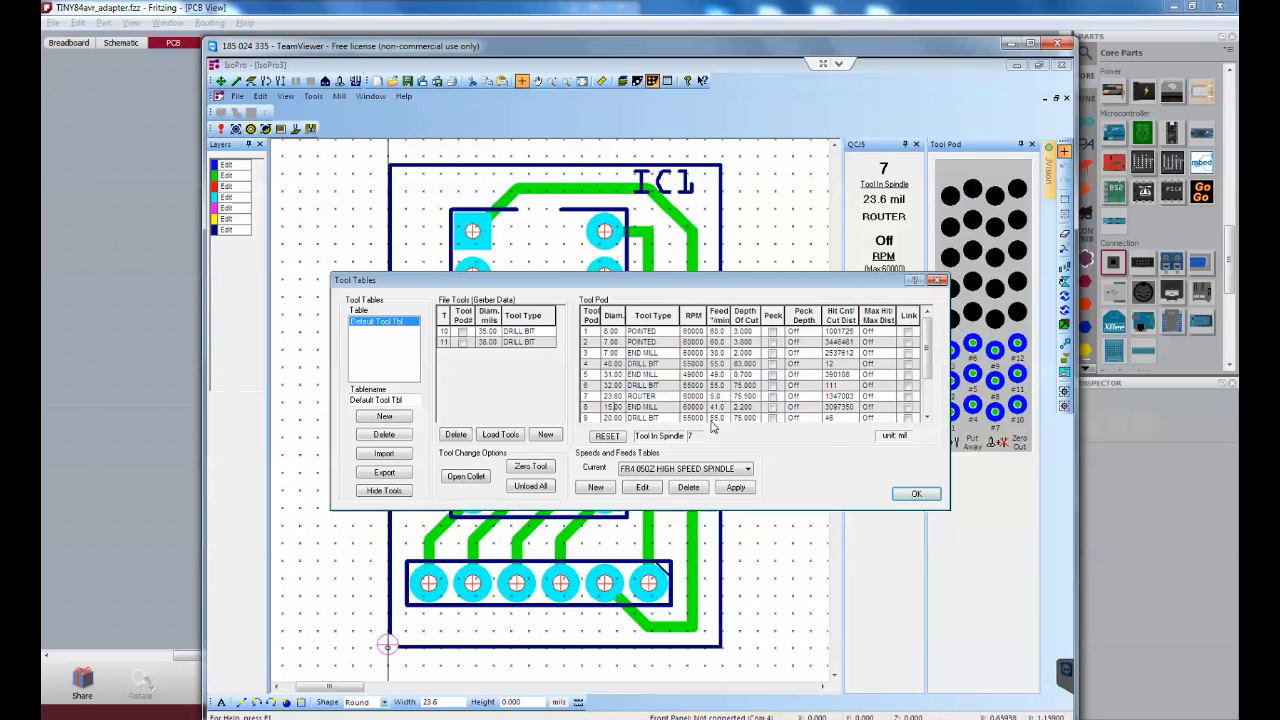
{"action": "left_click", "coordinate": [914, 494]}
Step: Isolate the COPPER0 layer using a 15-mil tool size
{"action": "left_click", "coordinate": [340, 97]}
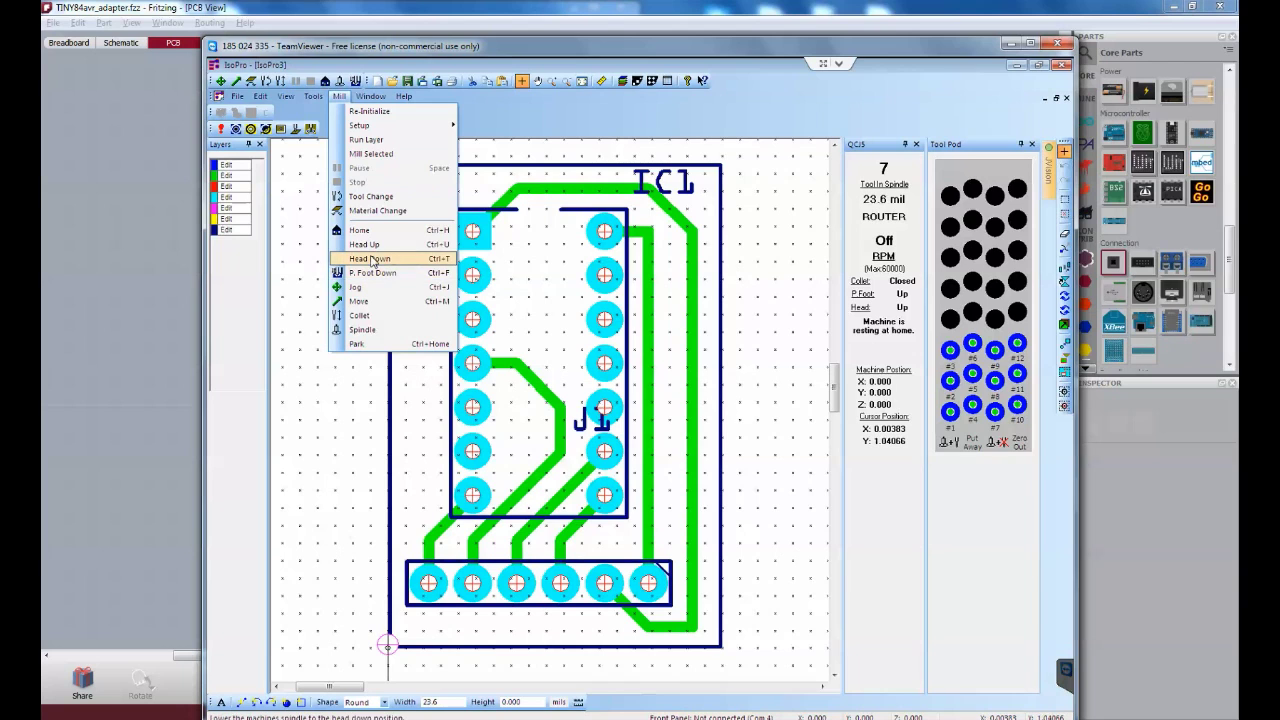
{"action": "mouse_move", "coordinate": [313, 96]}
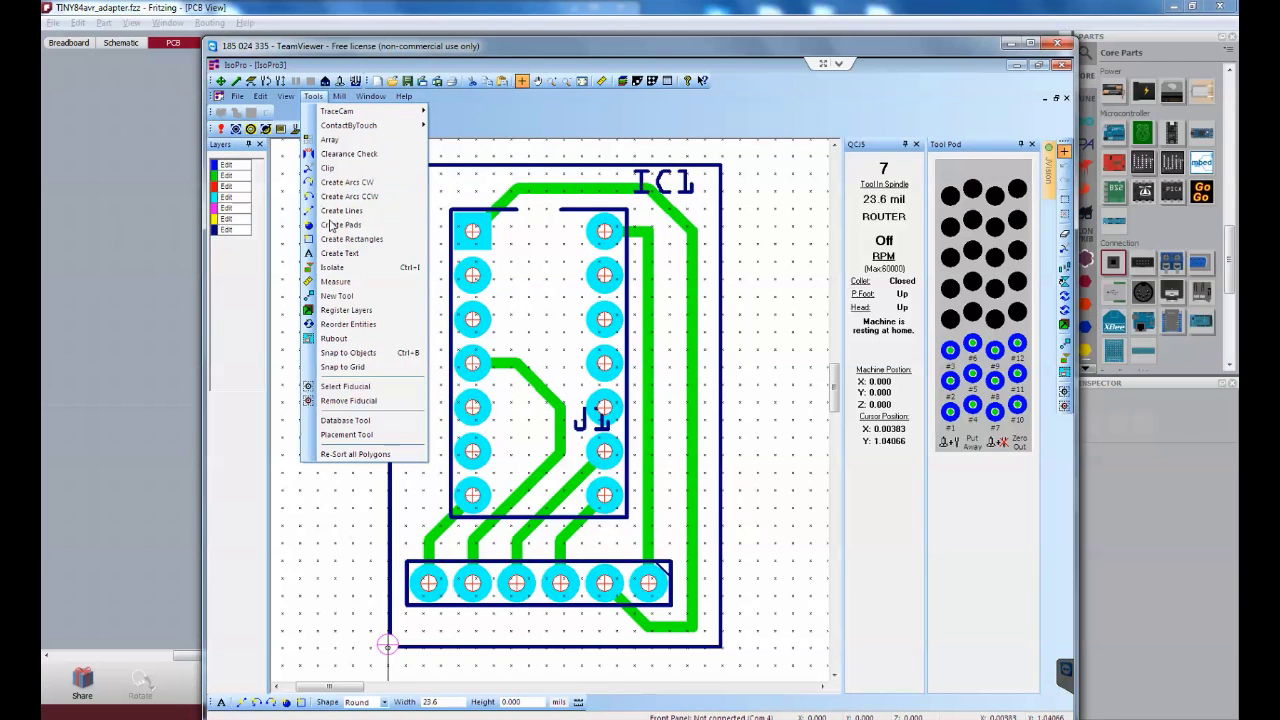
{"action": "left_click", "coordinate": [332, 267]}
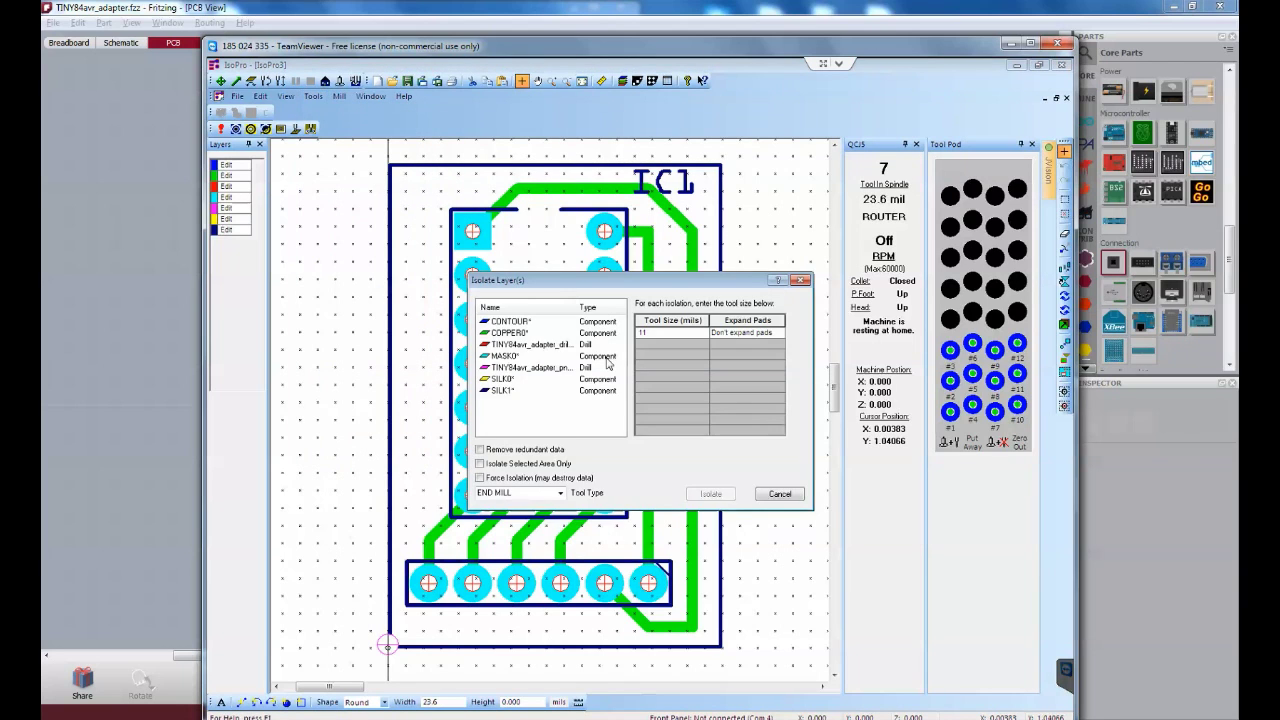
{"action": "left_click", "coordinate": [510, 332]}
{"action": "left_click", "coordinate": [672, 333]}
{"action": "type", "text": "15"}
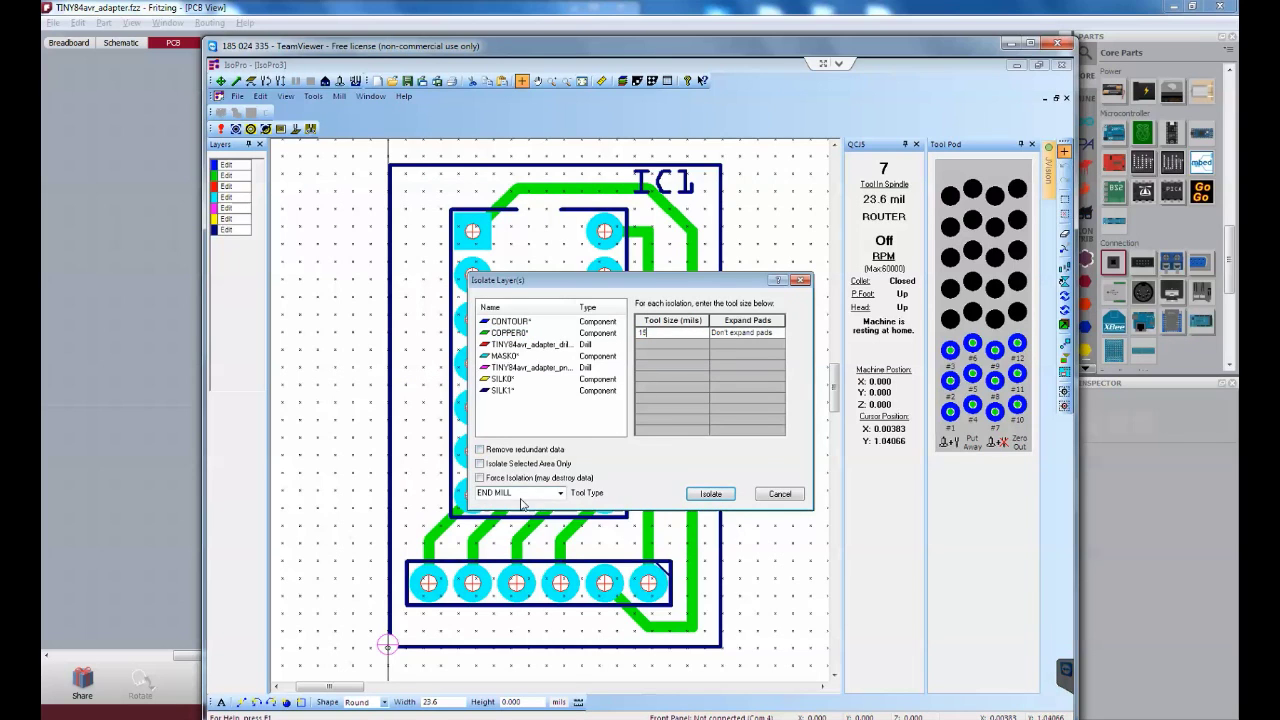
{"action": "left_click", "coordinate": [708, 495]}
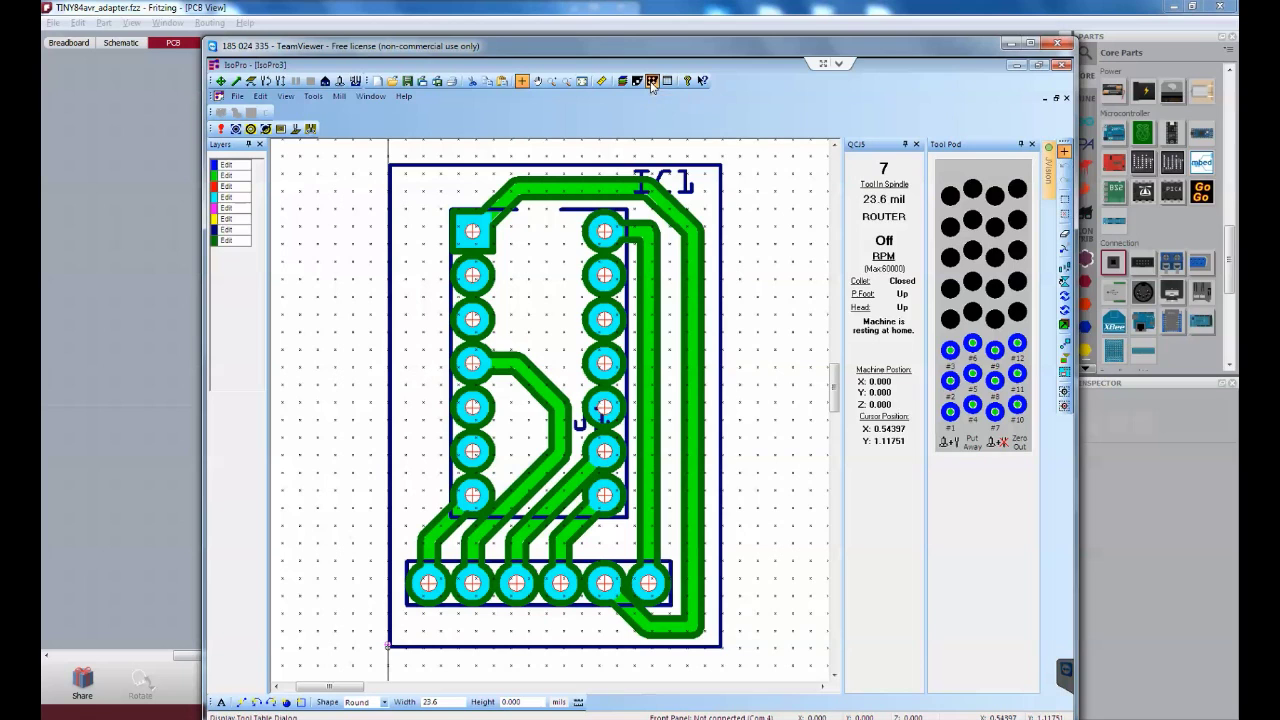
Step: Set the drill diameters in tool table rows 10 and 11 to 40 mil
{"action": "left_click", "coordinate": [652, 81]}
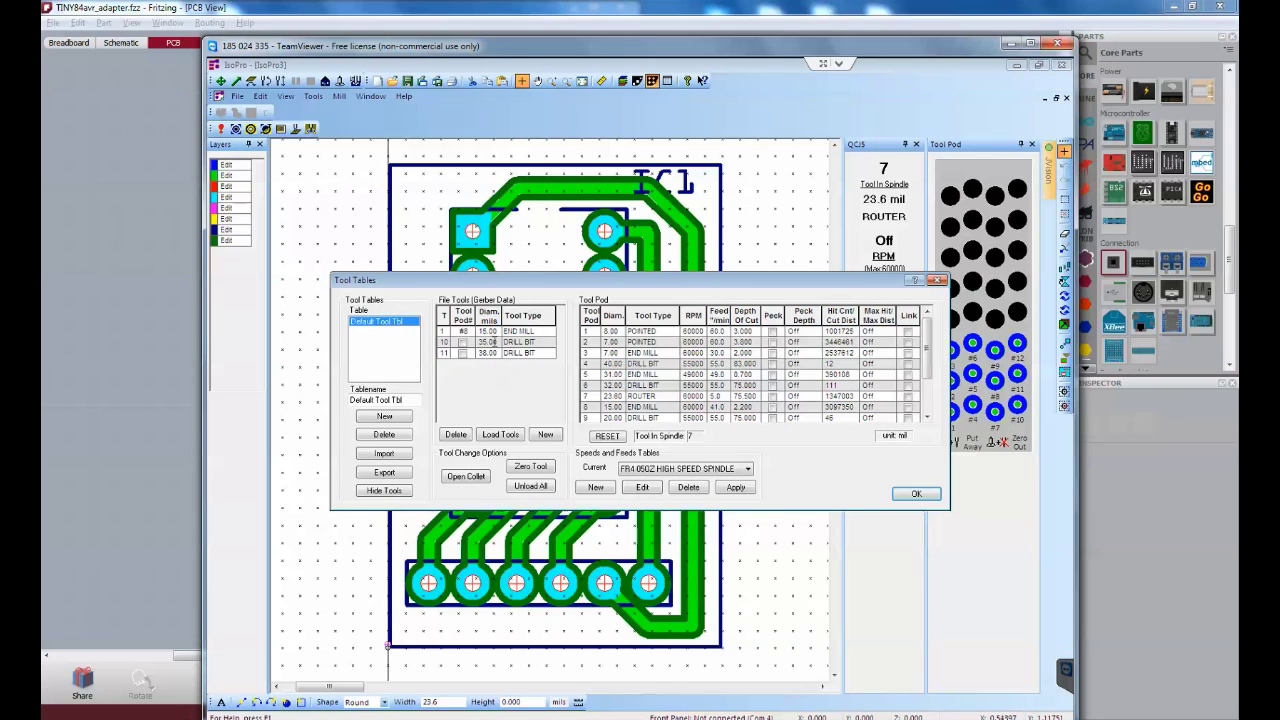
{"action": "double_click", "coordinate": [489, 341]}
{"action": "type", "text": "40"}
{"action": "double_click", "coordinate": [489, 353]}
{"action": "type", "text": "40"}
{"action": "left_click", "coordinate": [915, 494]}
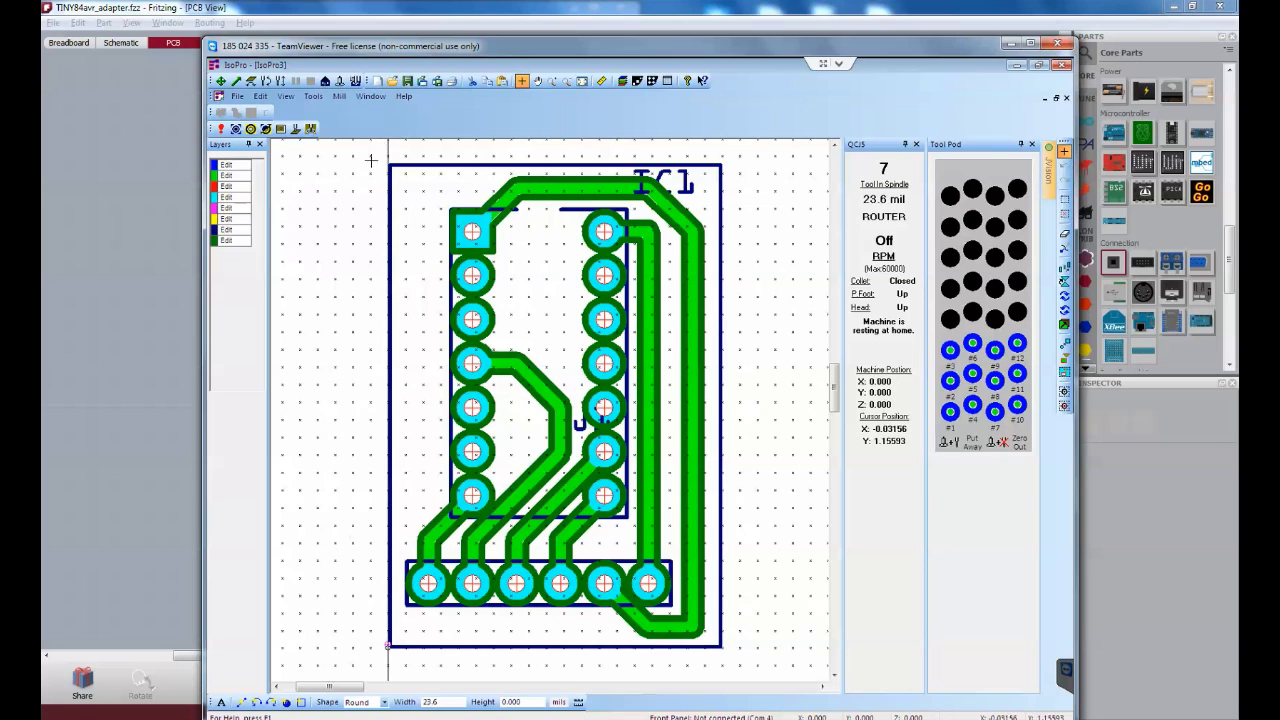
Step: Hide all layers and set the CONTOUR layer to Edit, leaving only the board outline
{"action": "right_click", "coordinate": [228, 187]}
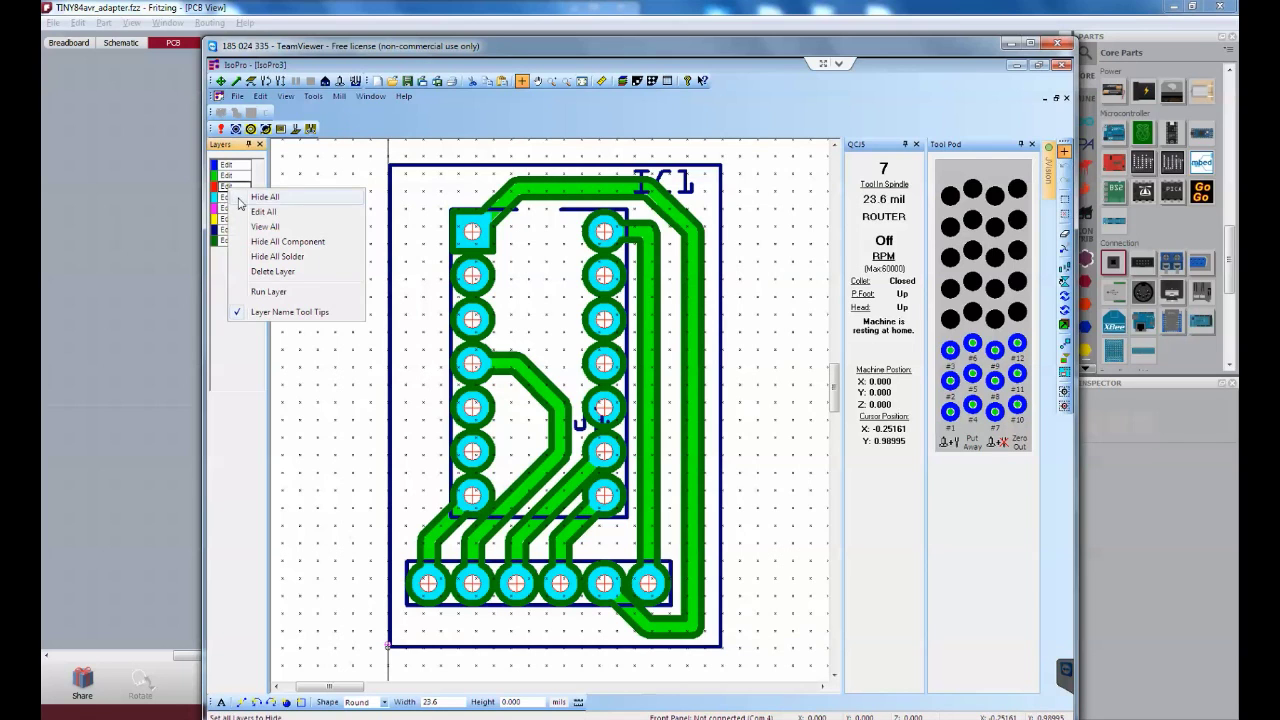
{"action": "left_click", "coordinate": [264, 197]}
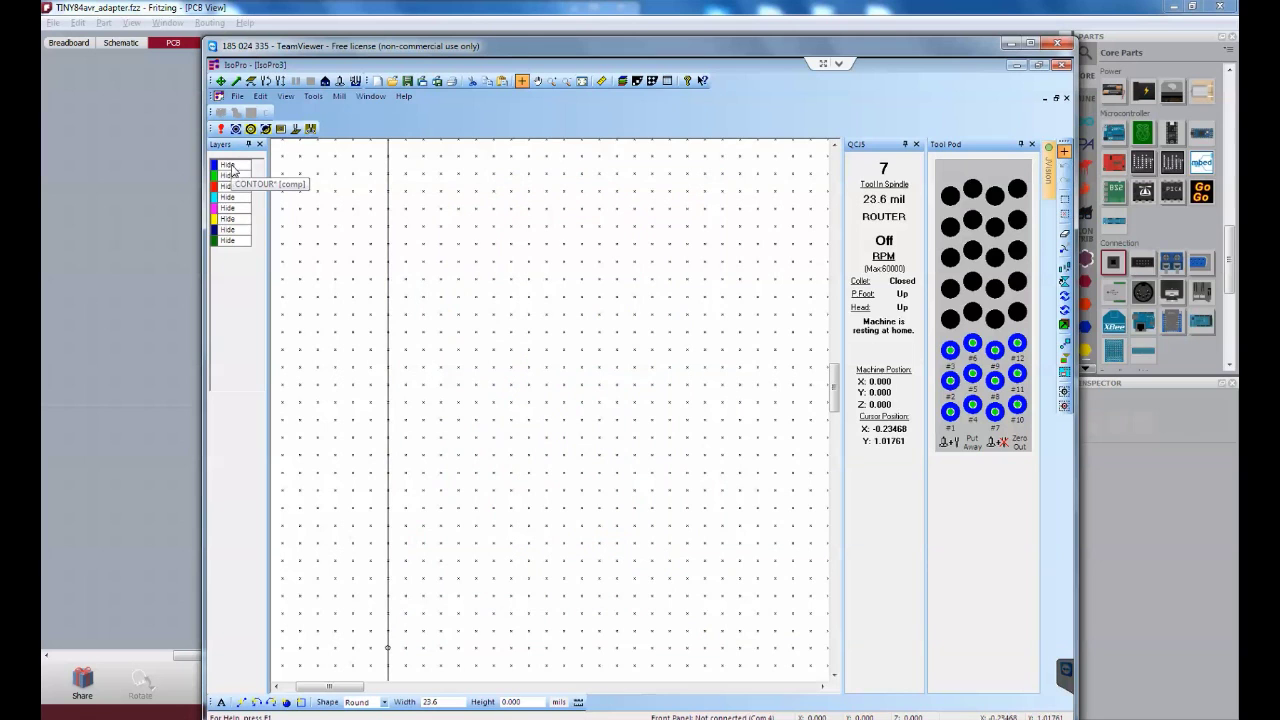
{"action": "left_click", "coordinate": [228, 166]}
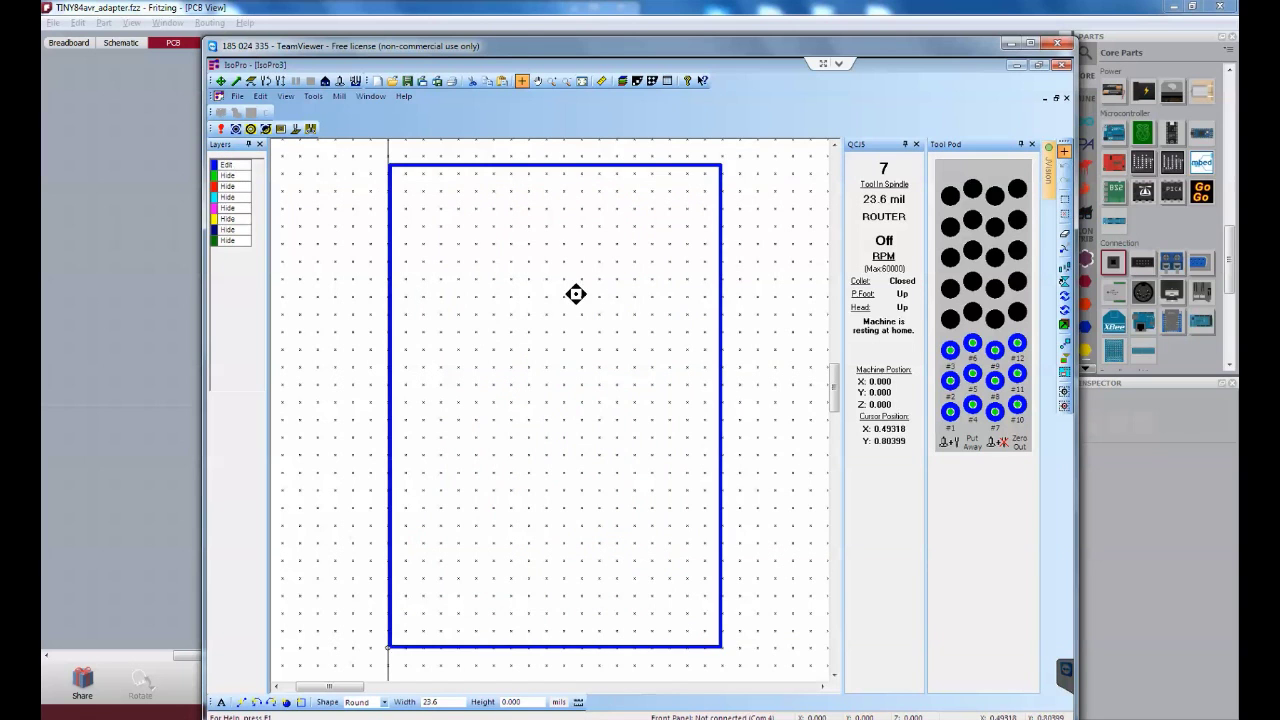
{"action": "left_click_drag", "start_coordinate": [576, 294], "coordinate": [552, 282]}
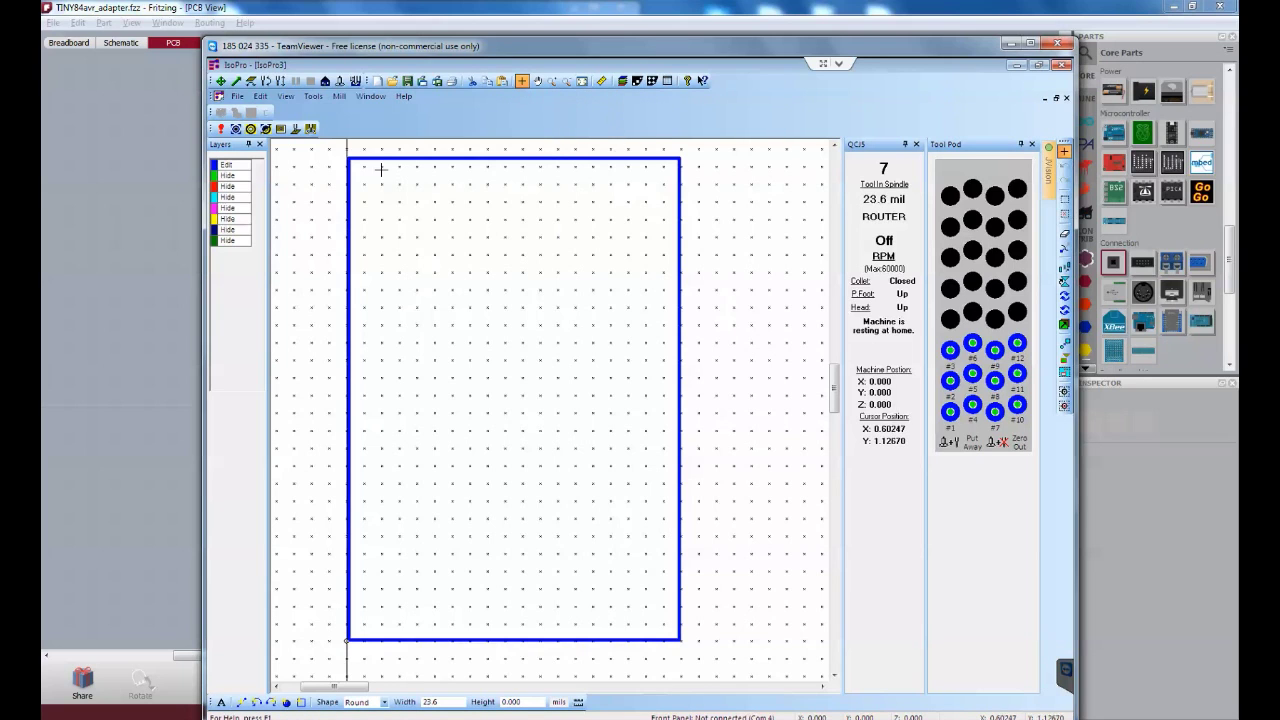
Step: Change the CONTOUR layer's type to Router in the Layer Table and verify the change
{"action": "left_click", "coordinate": [629, 81]}
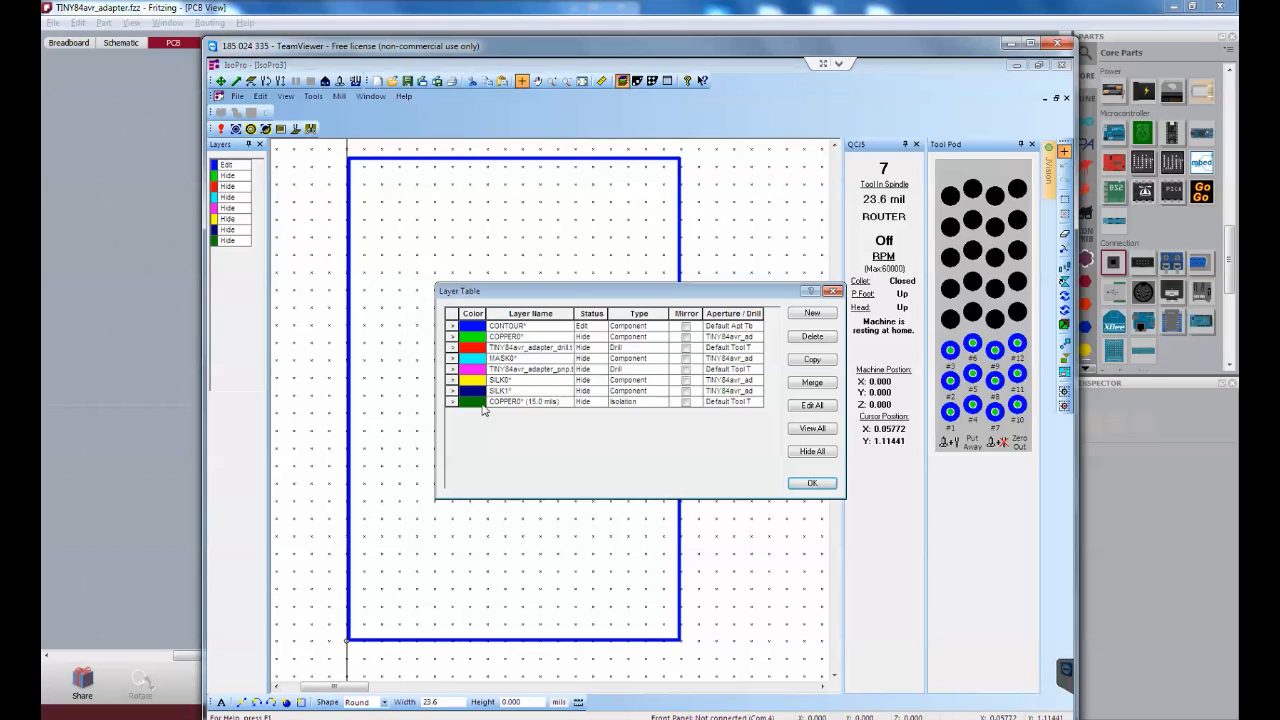
{"action": "left_click", "coordinate": [626, 330]}
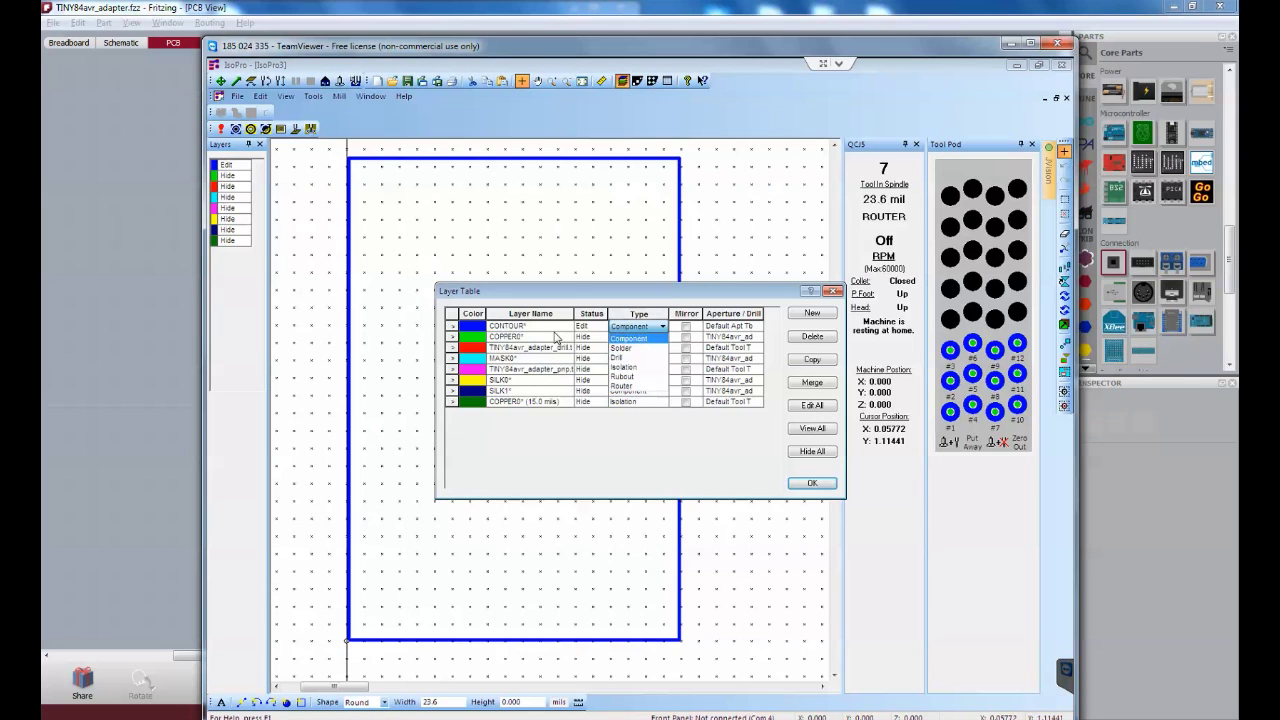
{"action": "left_click", "coordinate": [630, 392]}
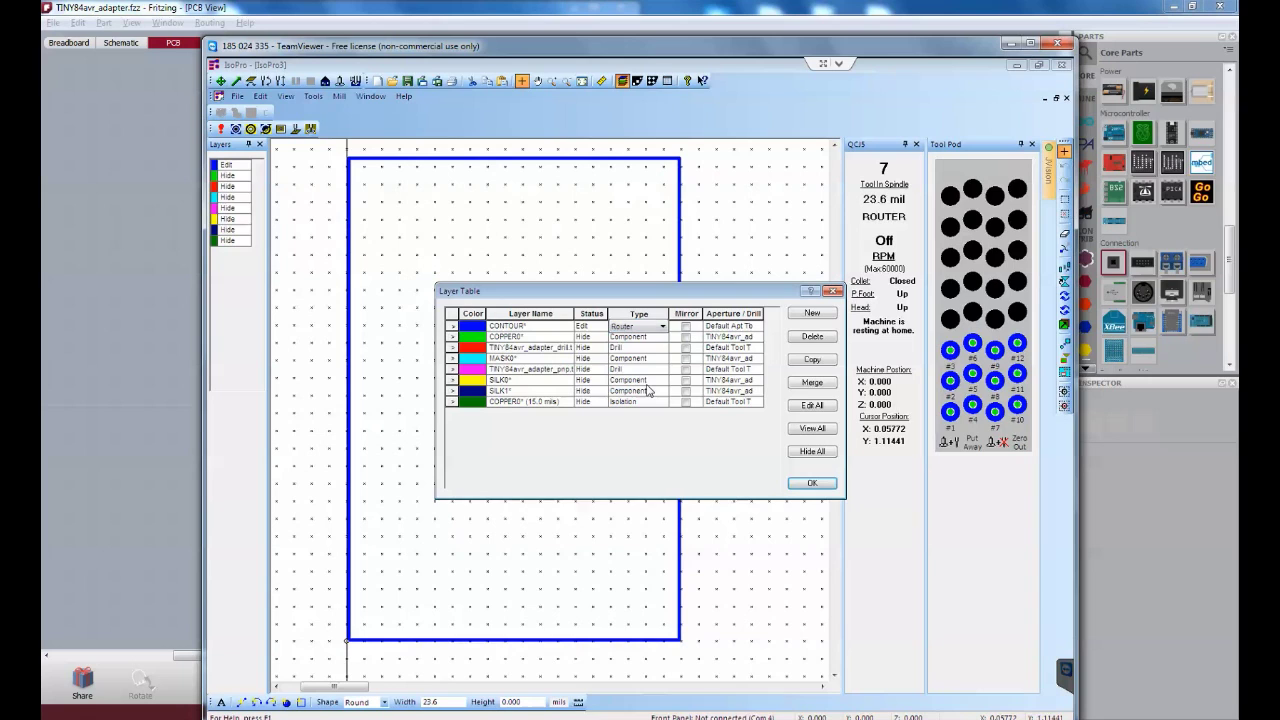
{"action": "left_click", "coordinate": [810, 483]}
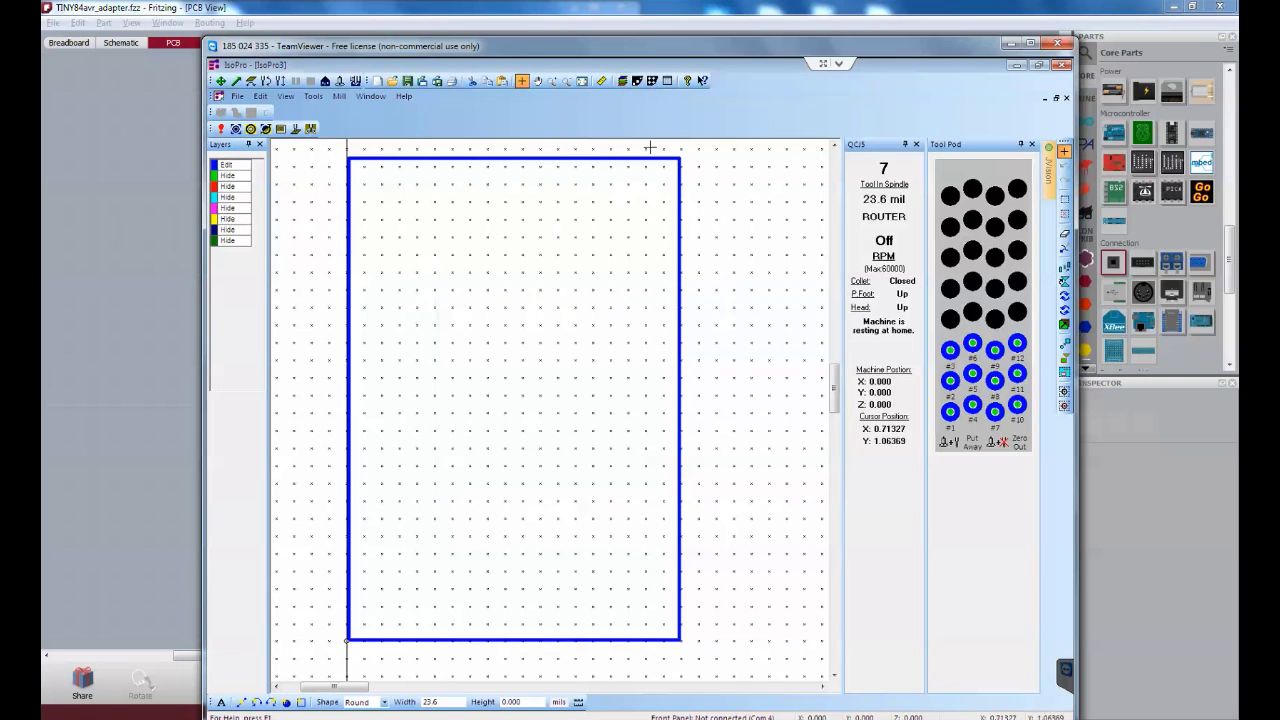
{"action": "left_click", "coordinate": [624, 81]}
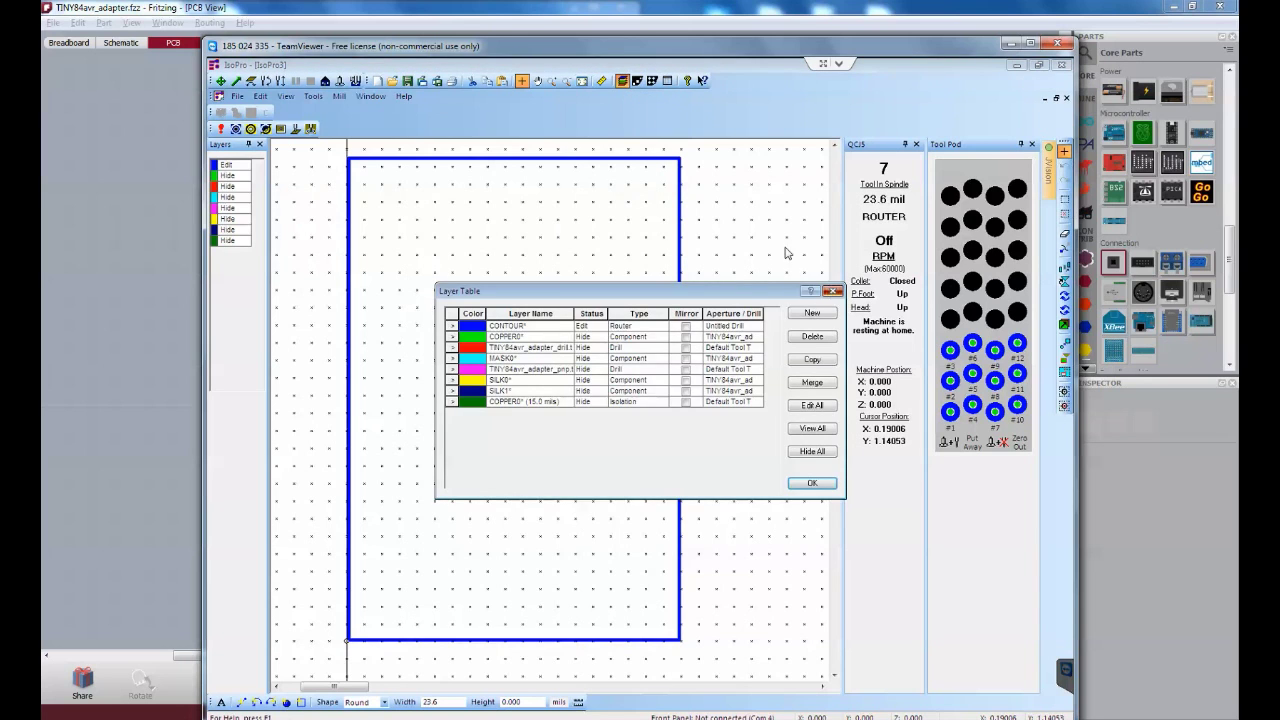
{"action": "left_click", "coordinate": [832, 291]}
{"action": "left_click", "coordinate": [652, 81]}
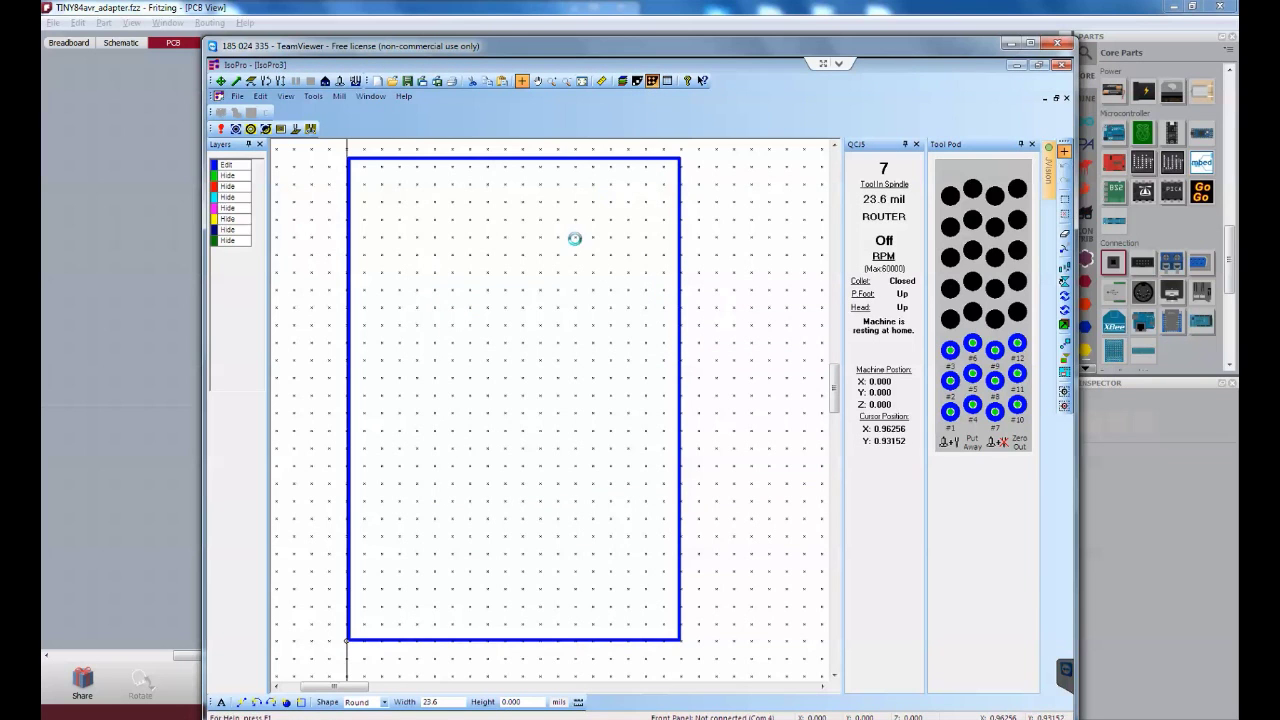
Step: Make the Untitled Drill tool a 23.6-mil router
{"action": "left_click", "coordinate": [380, 331]}
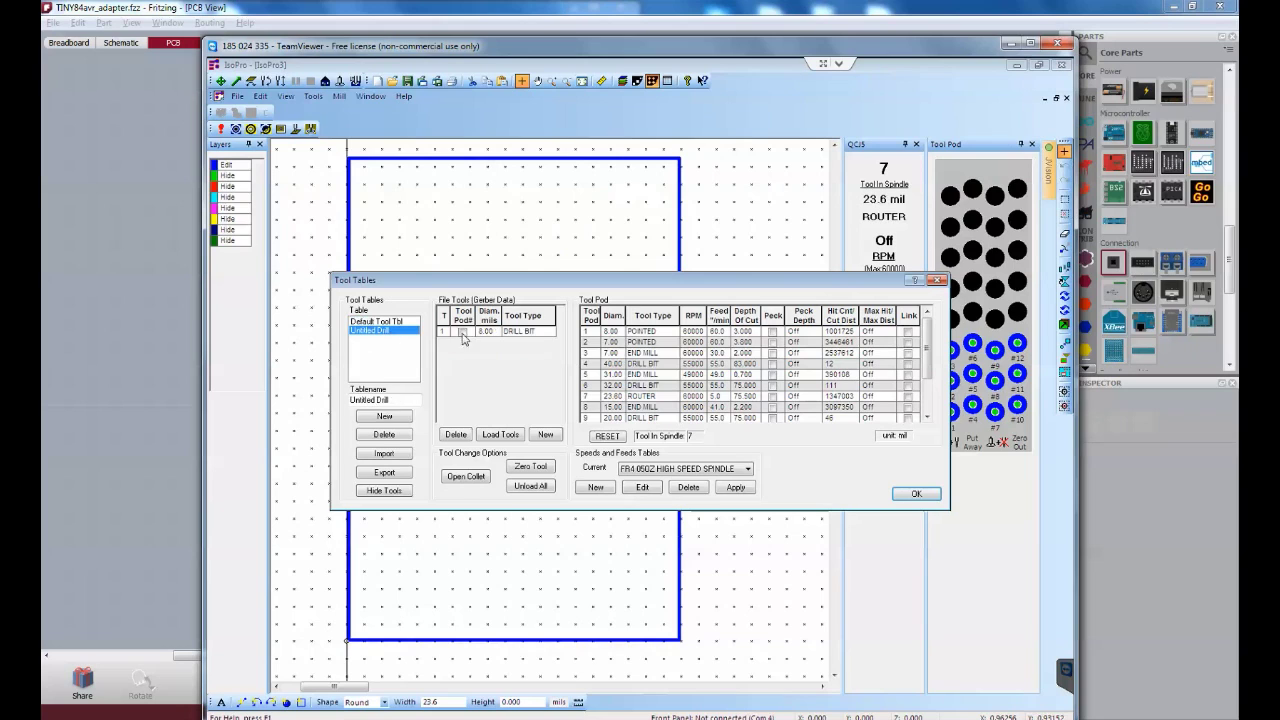
{"action": "left_click", "coordinate": [487, 331]}
{"action": "type", "text": "3"}
{"action": "type", "text": ".6"}
{"action": "left_click", "coordinate": [528, 331]}
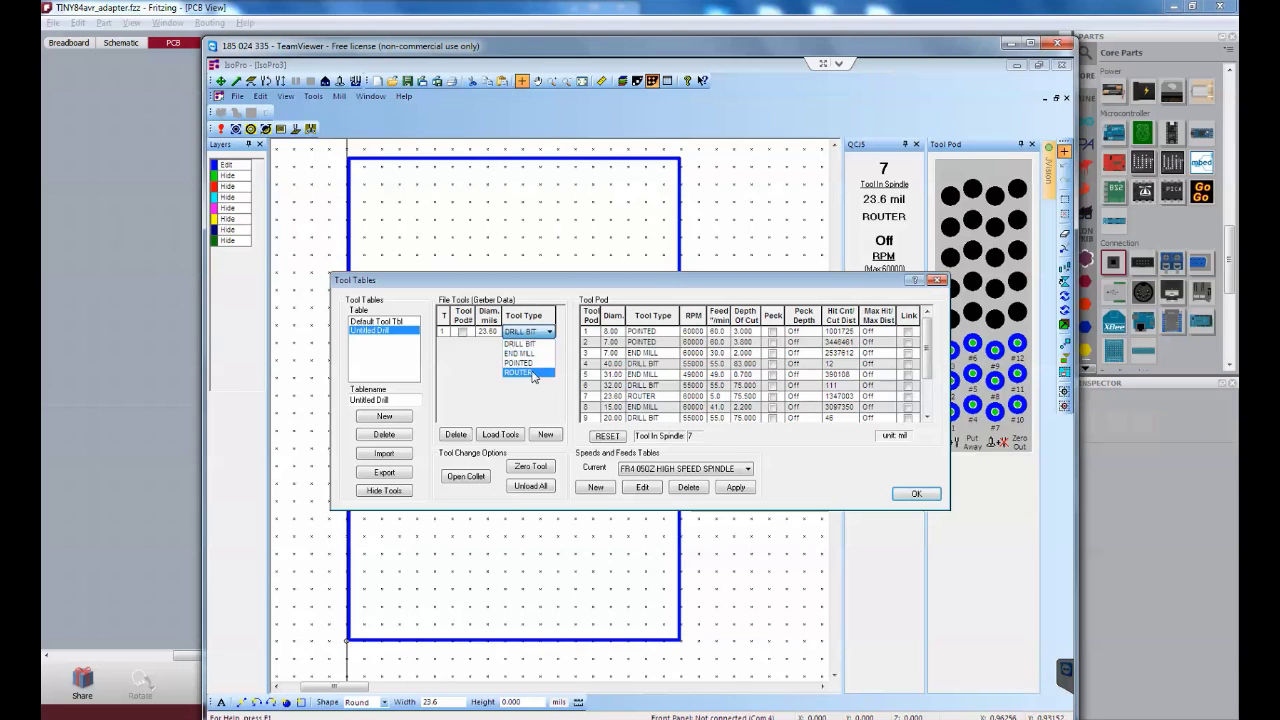
{"action": "left_click", "coordinate": [520, 372]}
{"action": "left_click", "coordinate": [915, 494]}
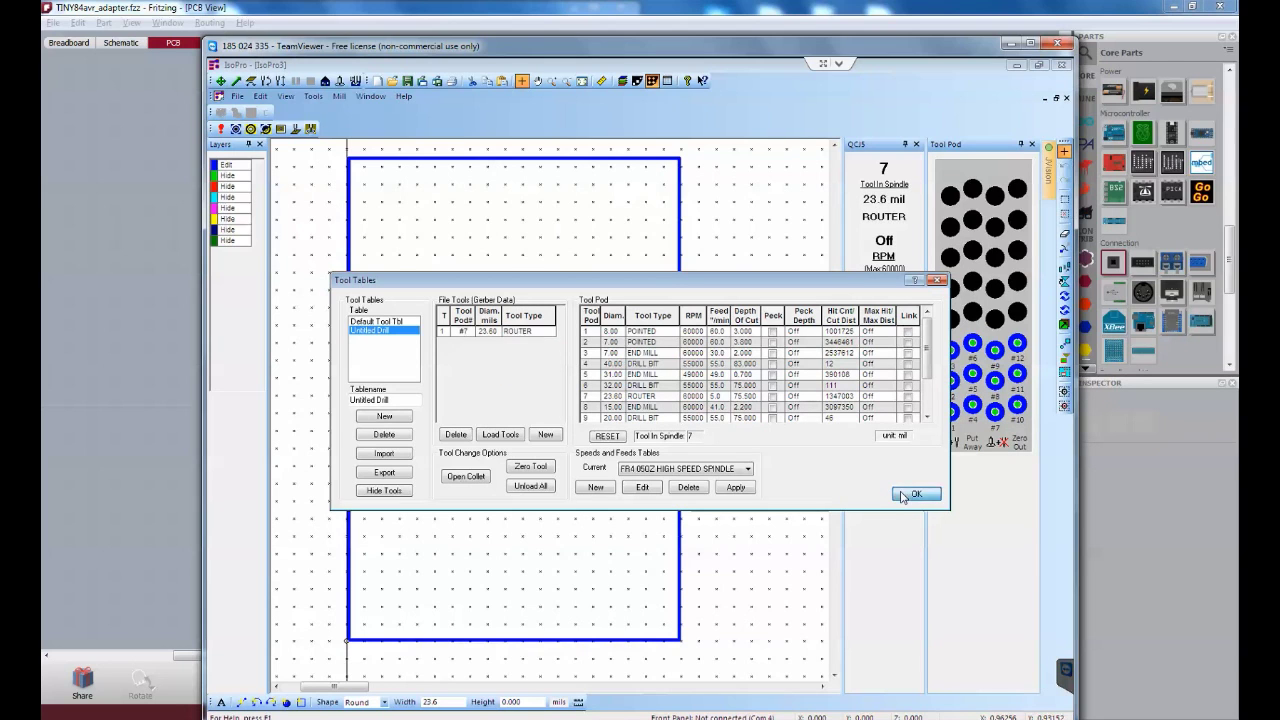
Step: Show all board layers again with View All
{"action": "right_click", "coordinate": [240, 224]}
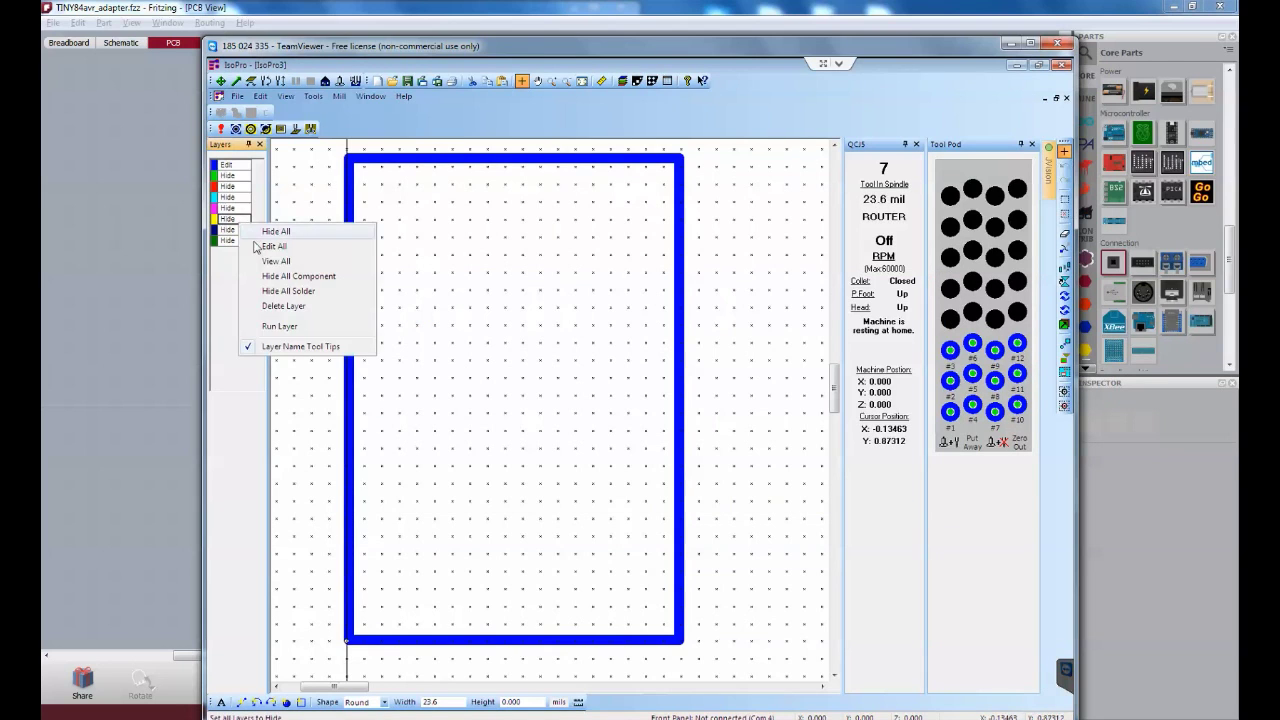
{"action": "left_click", "coordinate": [276, 261]}
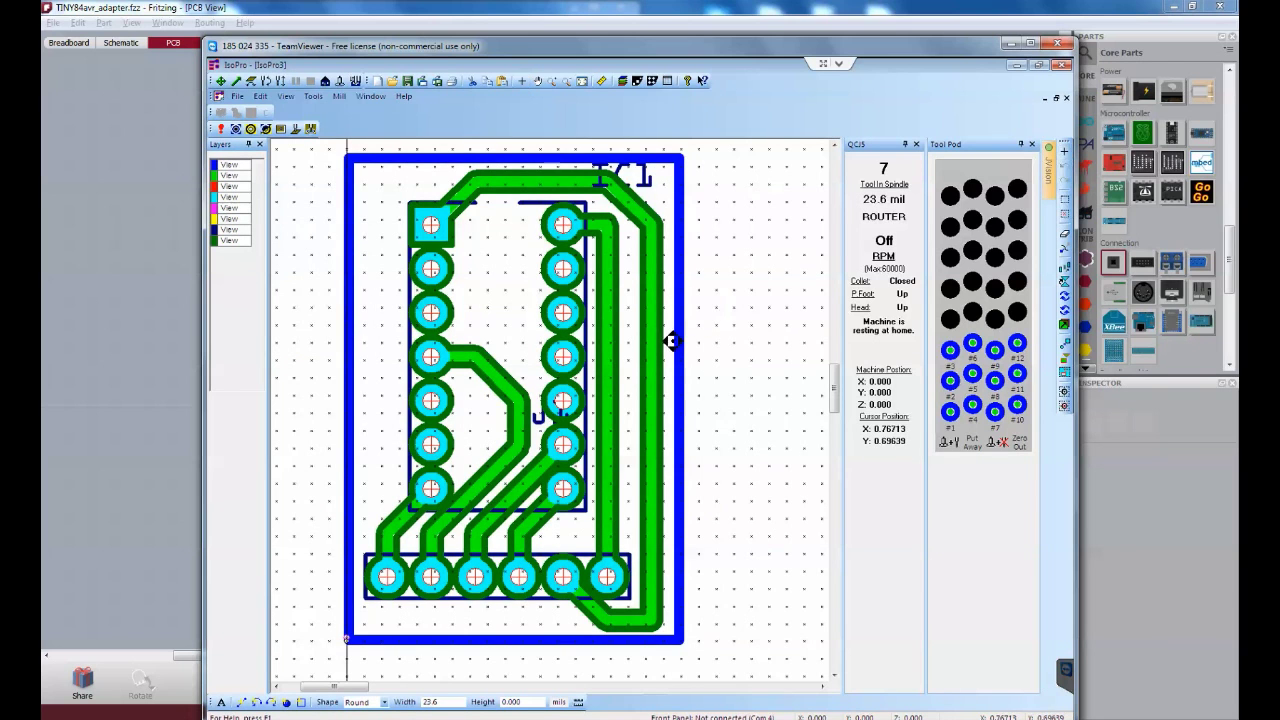
{"action": "left_click_drag", "start_coordinate": [684, 338], "coordinate": [663, 347]}
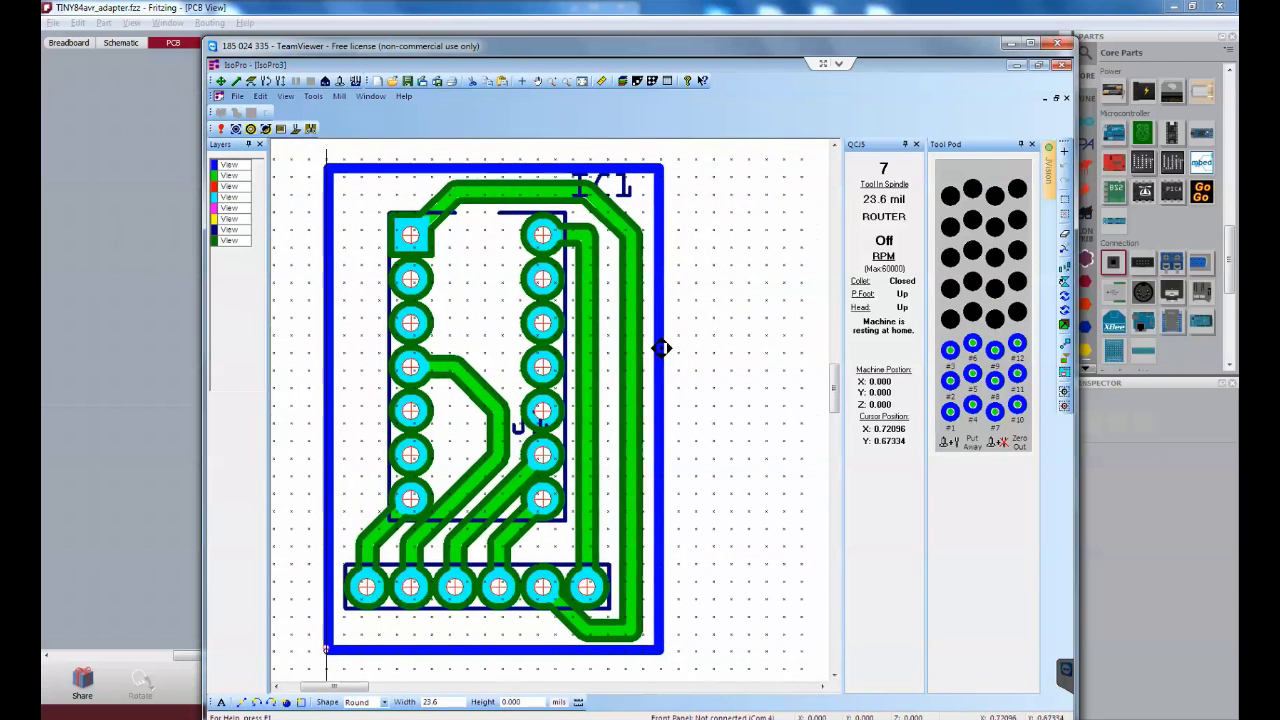
Step: Re-initialize the mill from the Mill menu and confirm, returning it to home
{"action": "left_click", "coordinate": [340, 96]}
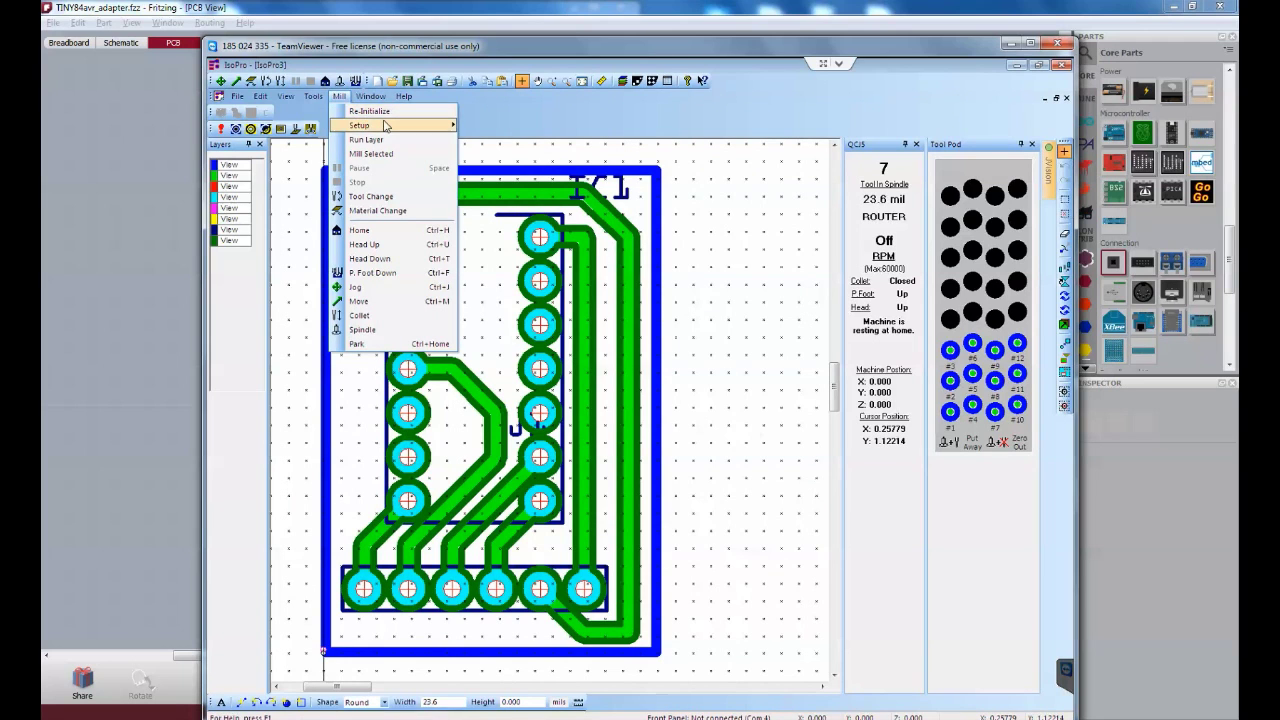
{"action": "left_click", "coordinate": [397, 112]}
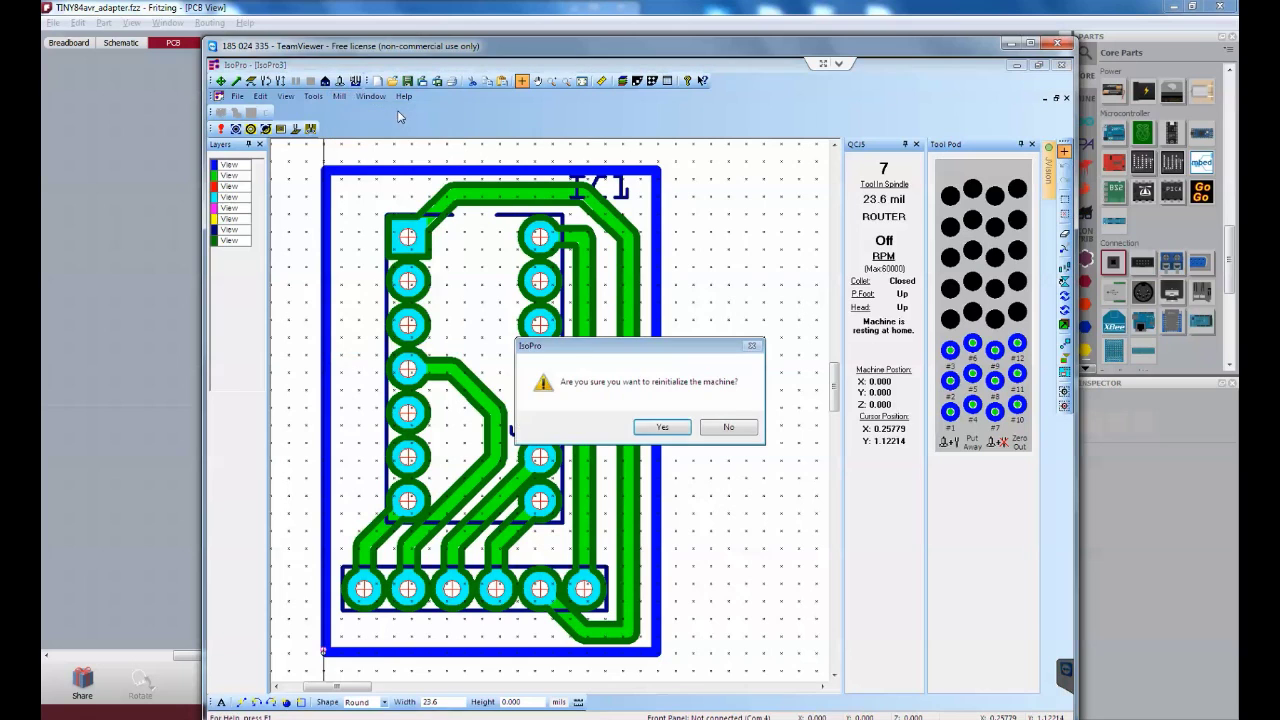
{"action": "left_click", "coordinate": [662, 427]}
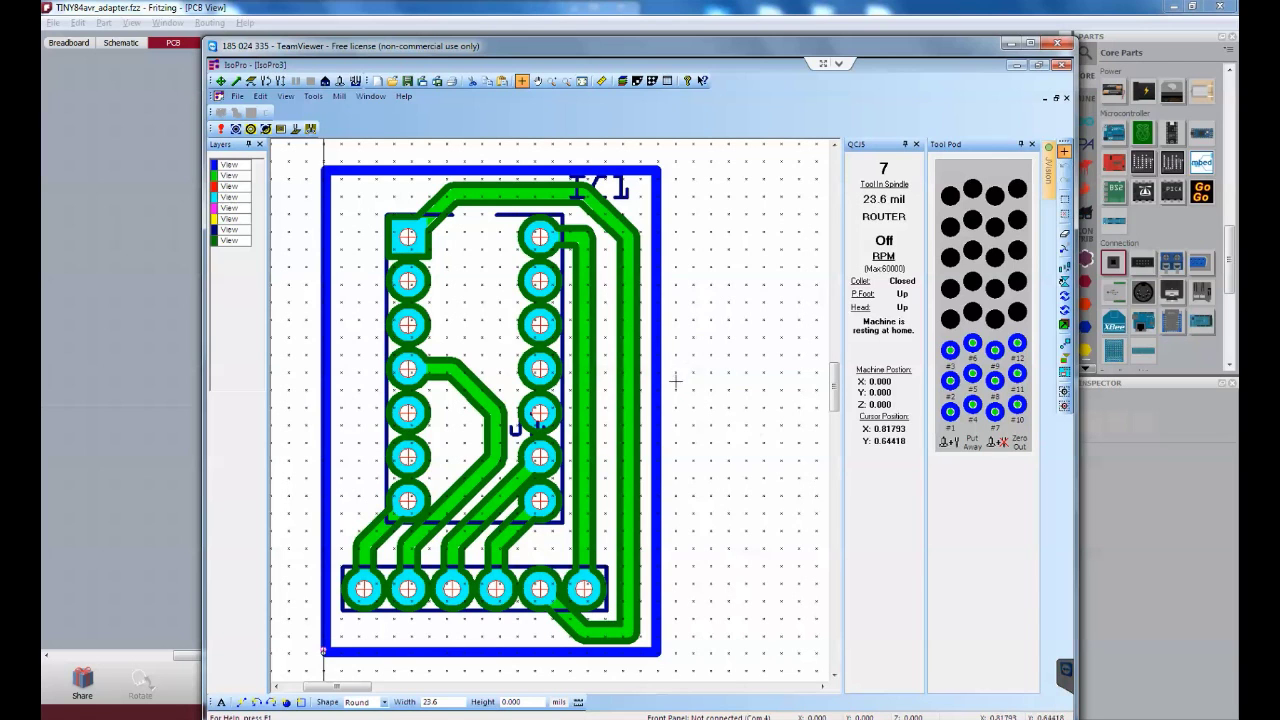
{"action": "scroll", "coordinate": [687, 371], "scroll_direction": "up", "scroll_amount": 2}
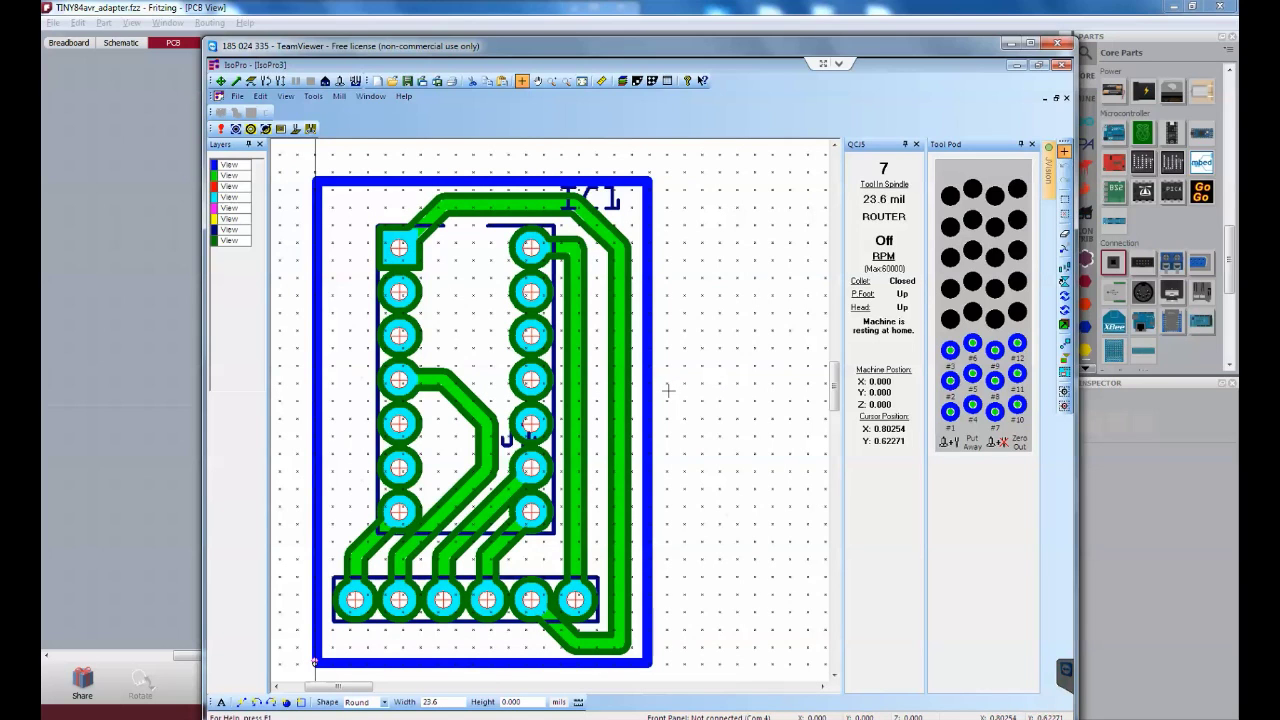
{"action": "scroll", "coordinate": [680, 248], "scroll_direction": "down", "scroll_amount": 1}
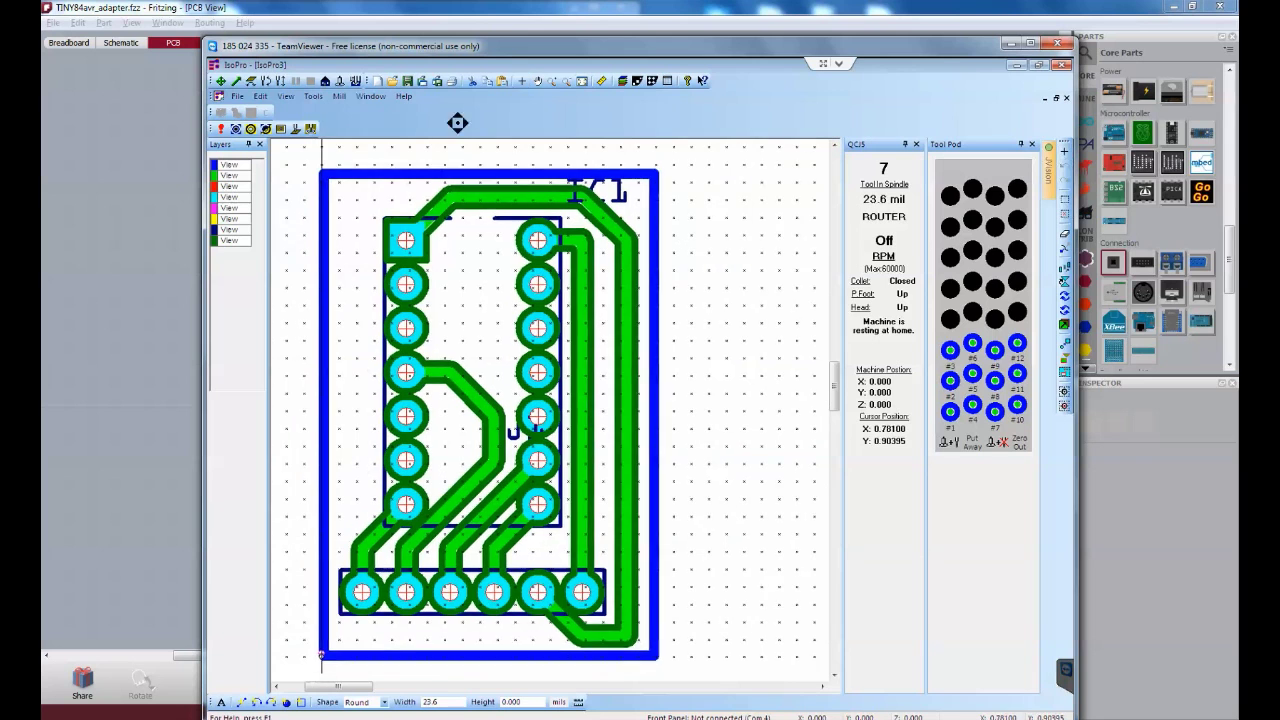
{"action": "scroll", "coordinate": [457, 123], "scroll_direction": "down", "scroll_amount": 1}
{"action": "scroll", "coordinate": [365, 541], "scroll_direction": "down", "scroll_amount": 1}
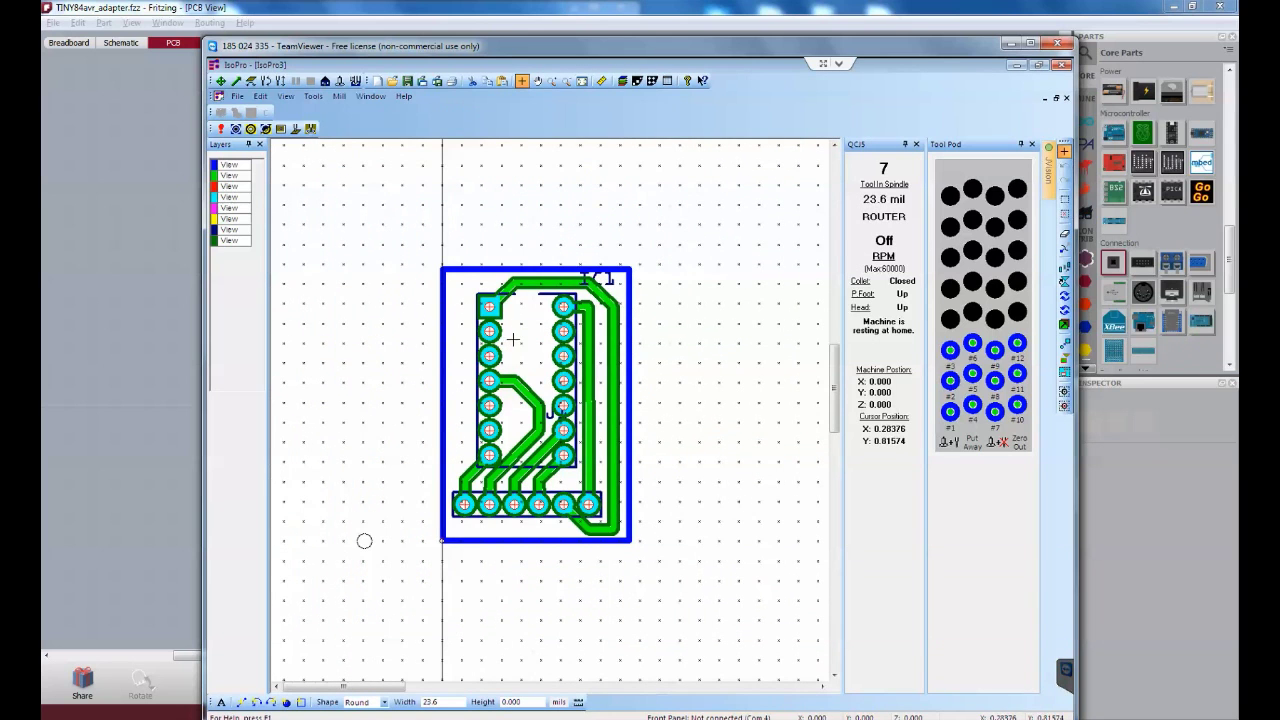
{"action": "scroll", "coordinate": [512, 340], "scroll_direction": "down", "scroll_amount": 1}
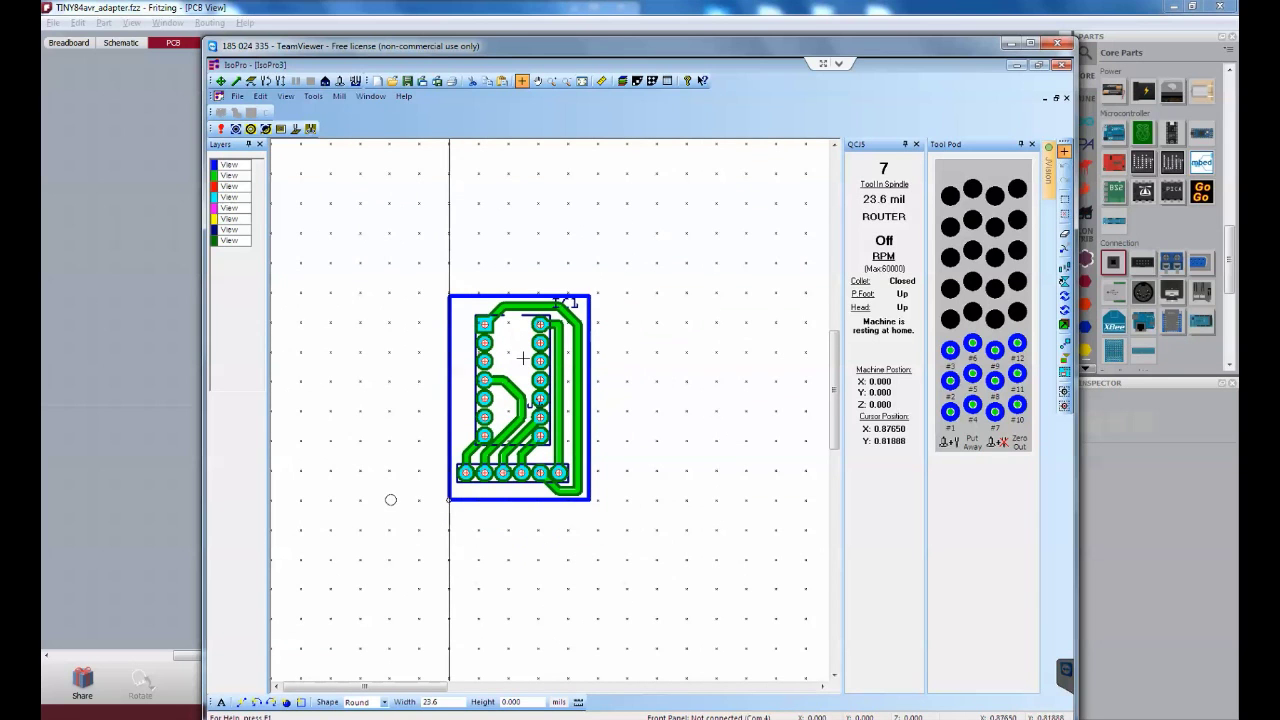
{"action": "scroll", "coordinate": [522, 358], "scroll_direction": "down", "scroll_amount": 1}
{"action": "left_click_drag", "start_coordinate": [418, 376], "coordinate": [314, 417]}
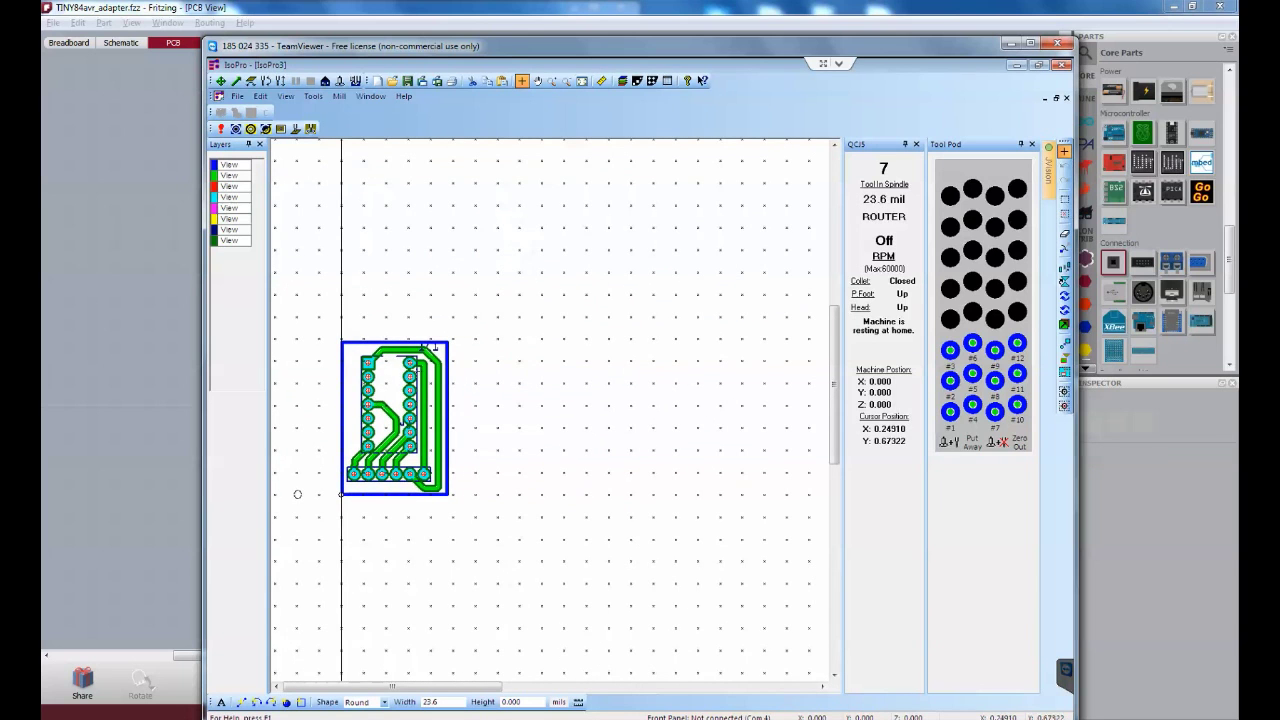
{"action": "left_click_drag", "start_coordinate": [406, 355], "coordinate": [300, 430]}
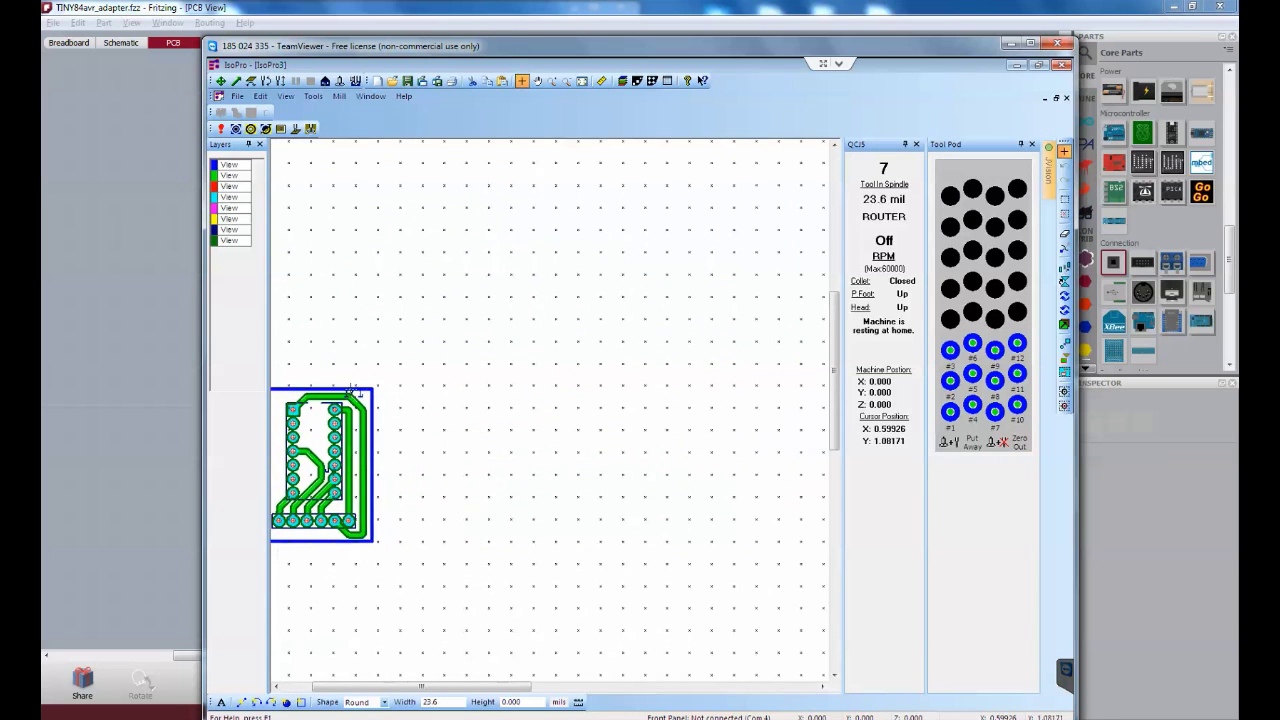
{"action": "scroll", "coordinate": [418, 367], "scroll_direction": "down", "scroll_amount": 1}
{"action": "scroll", "coordinate": [529, 349], "scroll_direction": "down", "scroll_amount": 1}
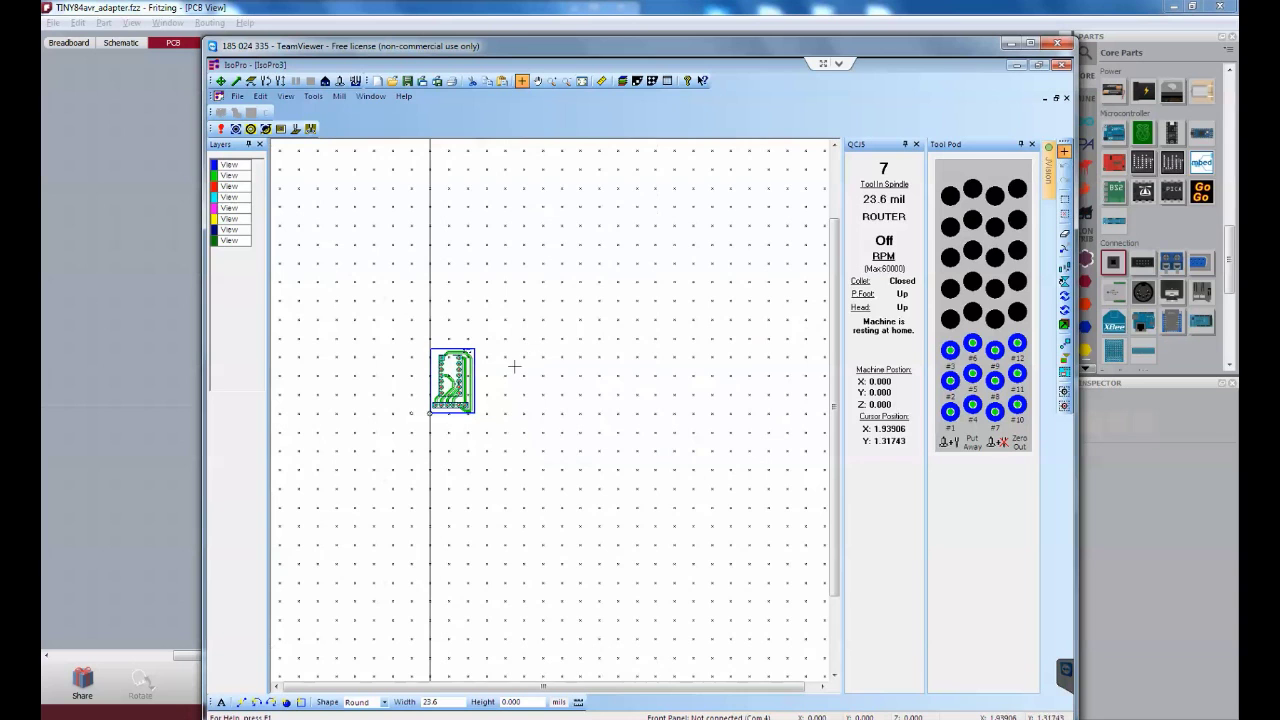
{"action": "left_click_drag", "start_coordinate": [514, 367], "coordinate": [465, 451]}
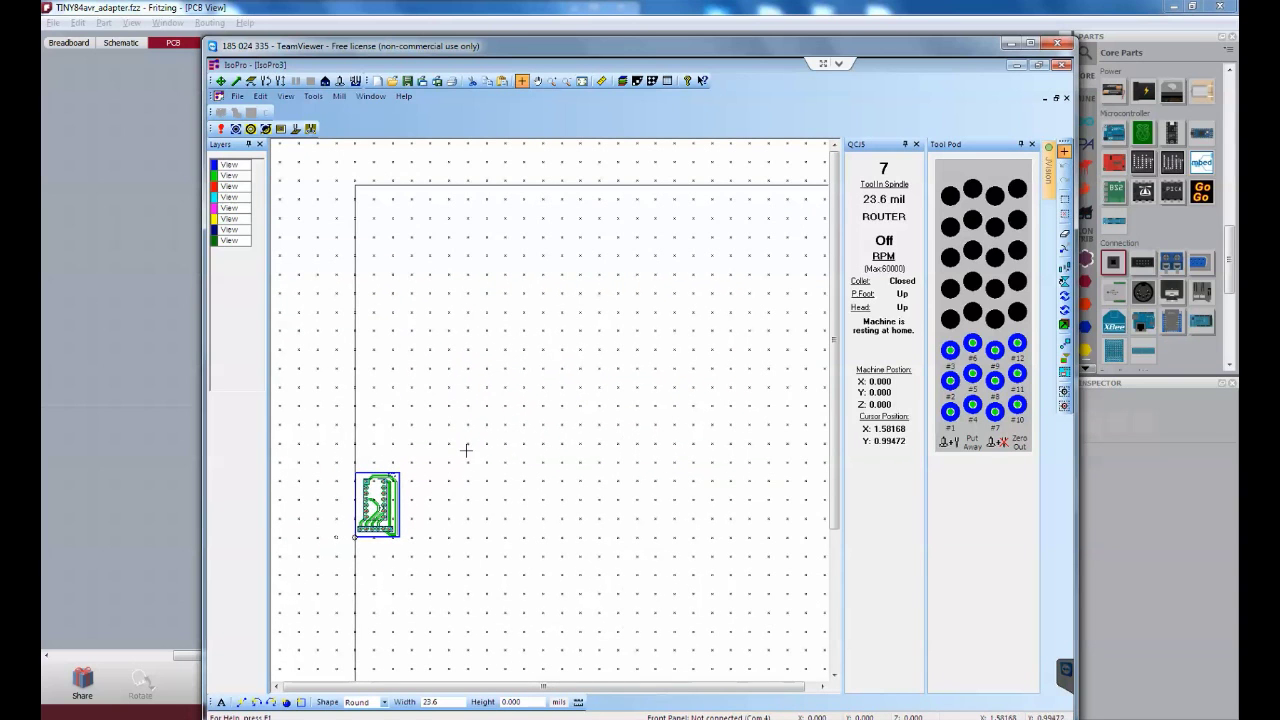
Step: Make all layers editable and select the entire adapter board design
{"action": "right_click", "coordinate": [238, 184]}
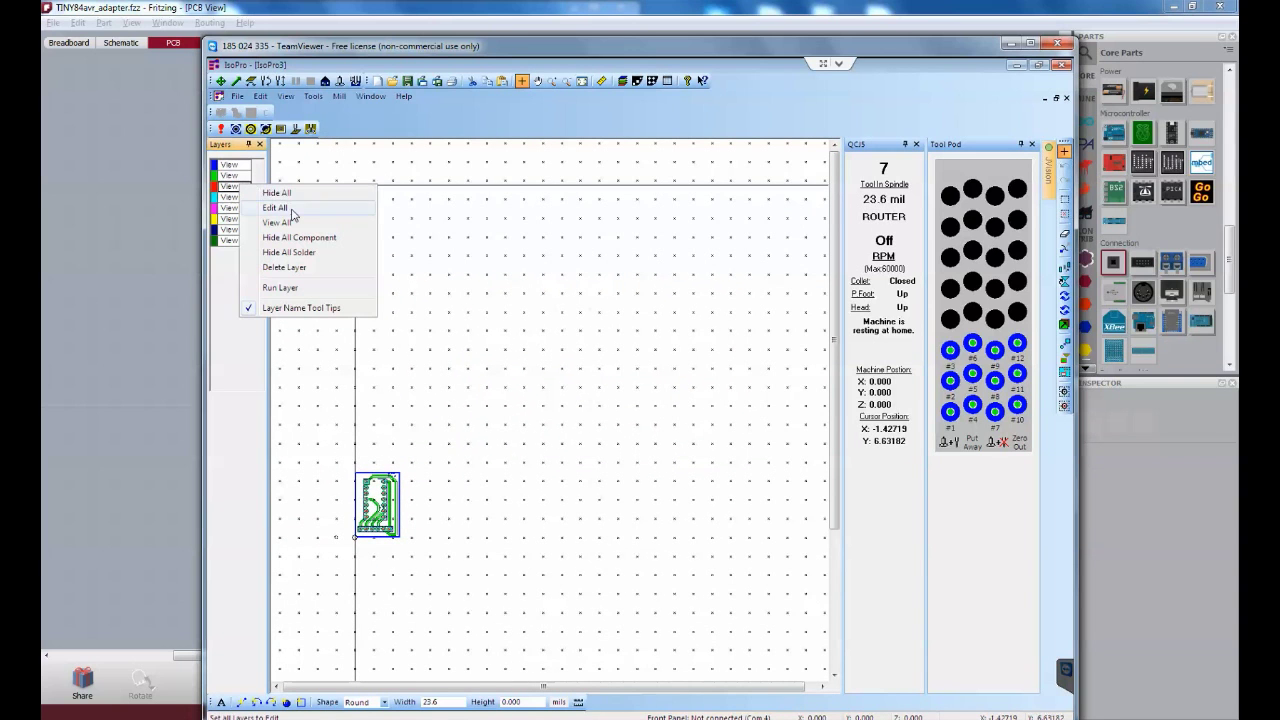
{"action": "left_click", "coordinate": [275, 207]}
{"action": "left_click_drag", "start_coordinate": [390, 260], "coordinate": [298, 604]}
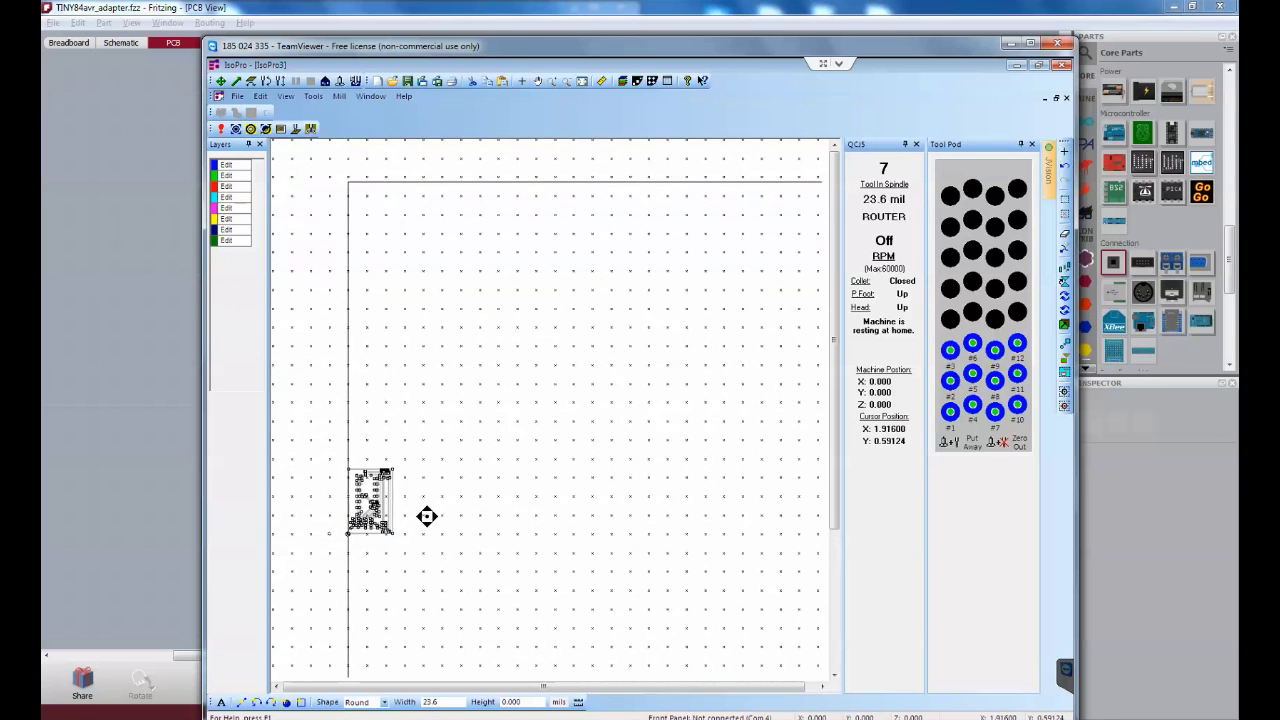
Step: Drop the selected adapter layout at the upper right of the outline and deselect it
{"action": "left_click_drag", "start_coordinate": [471, 504], "coordinate": [375, 523]}
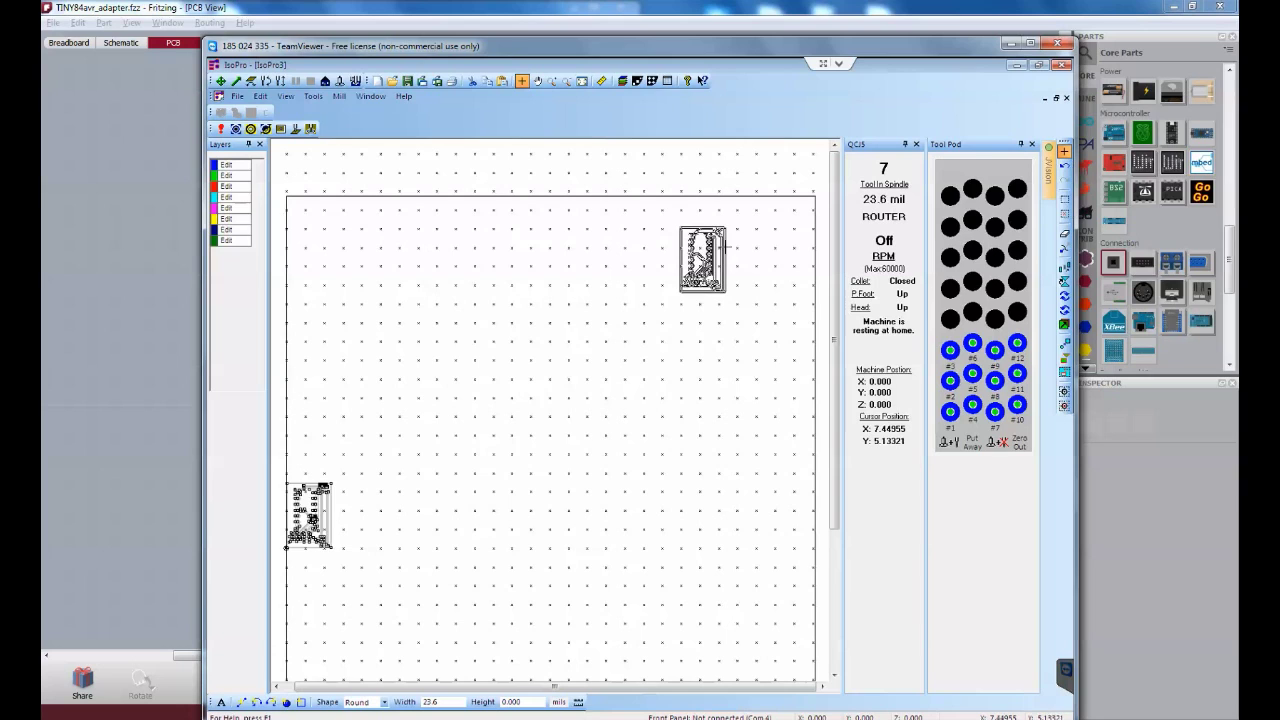
{"action": "left_click", "coordinate": [722, 247]}
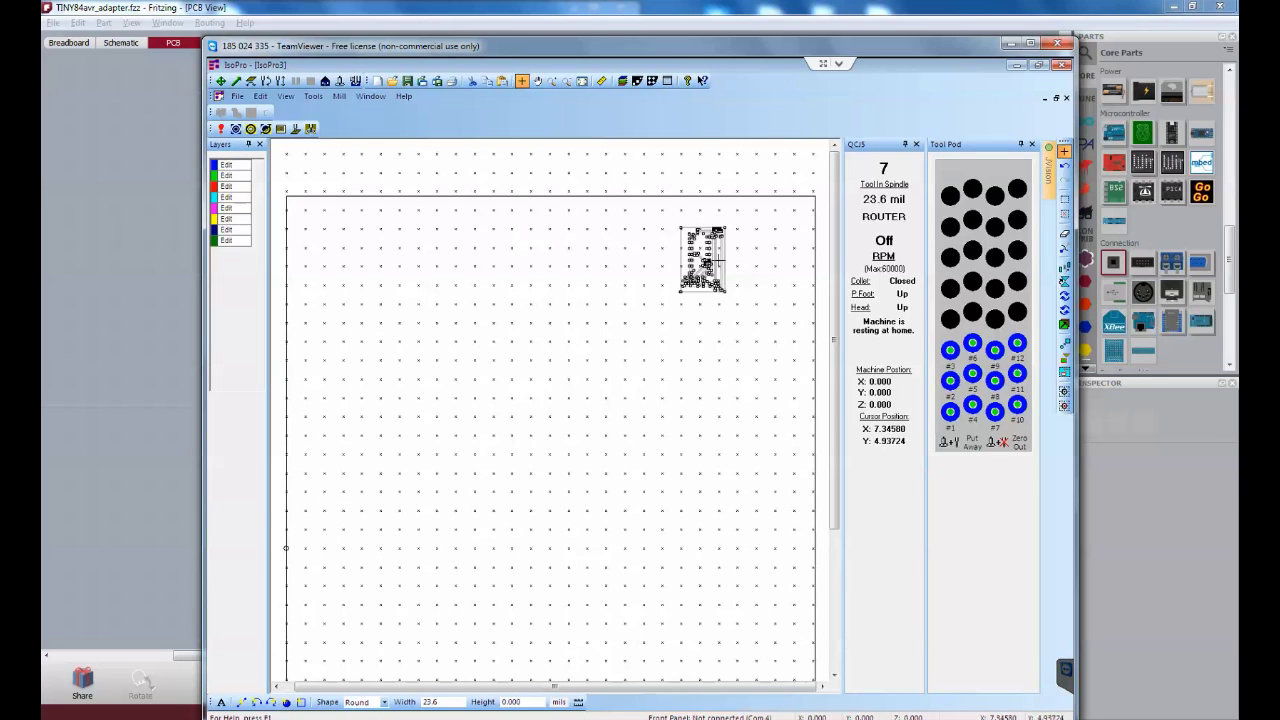
{"action": "left_click", "coordinate": [742, 298]}
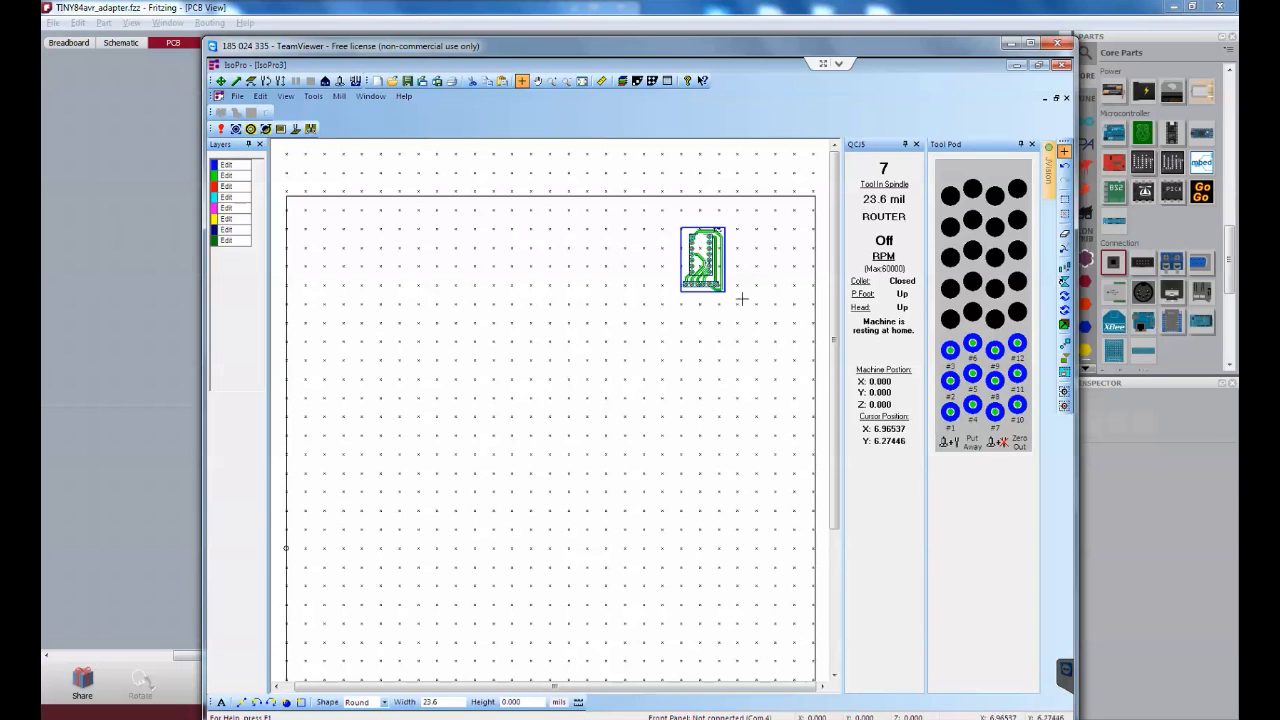
{"action": "scroll", "coordinate": [725, 273], "scroll_direction": "down", "scroll_amount": 1}
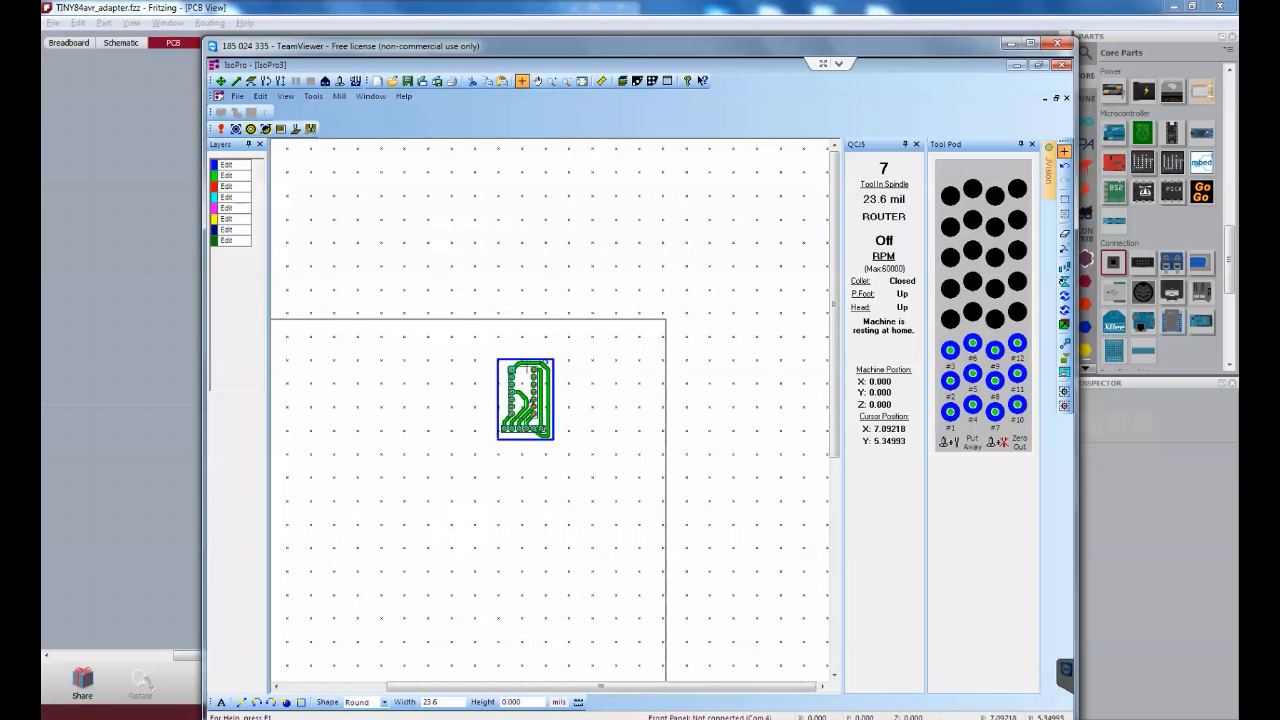
{"action": "scroll", "coordinate": [514, 440], "scroll_direction": "up", "scroll_amount": 1}
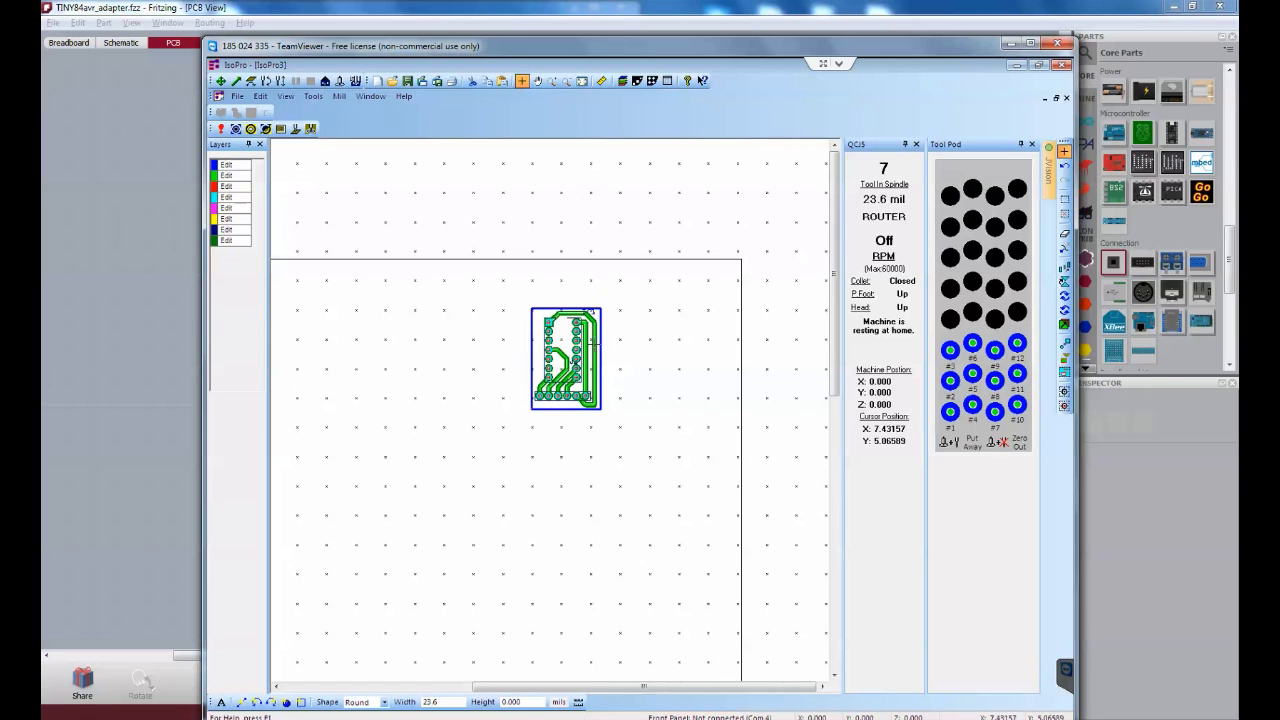
{"action": "scroll", "coordinate": [590, 312], "scroll_direction": "up", "scroll_amount": 1}
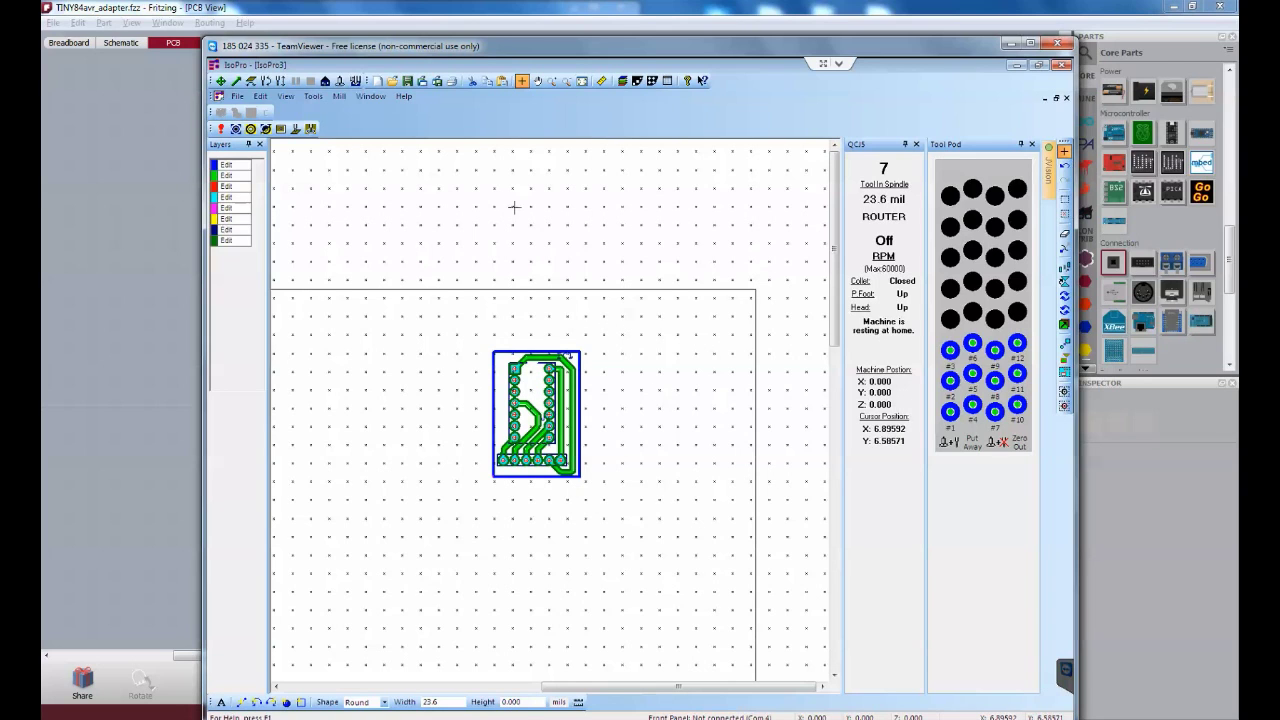
Step: In the Layer Table, mirror the CONTOUR, drill and COPPER0 (15.0 mils) layers
{"action": "left_click", "coordinate": [622, 81]}
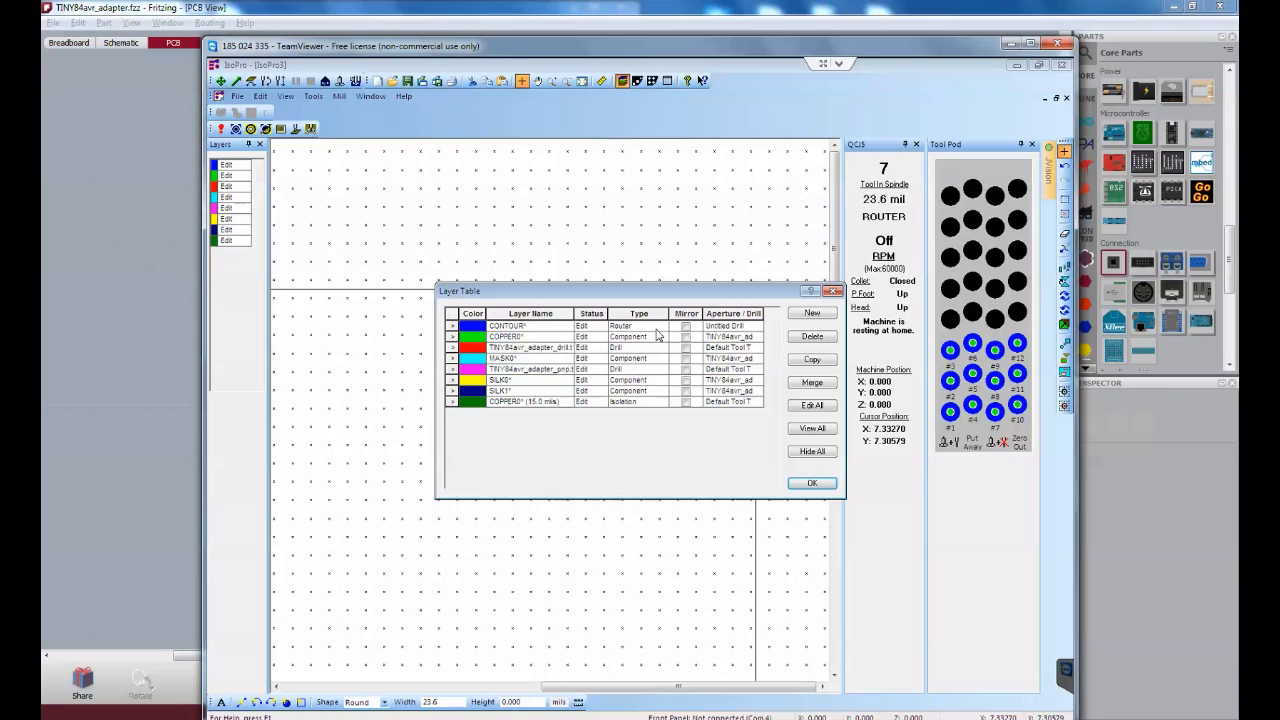
{"action": "left_click", "coordinate": [686, 327]}
{"action": "left_click", "coordinate": [686, 348]}
{"action": "left_click", "coordinate": [689, 403]}
Step: Merge the COPPER0, drill and CONTOUR layers into one layer named 'Bottom Layer'
{"action": "left_click", "coordinate": [452, 403]}
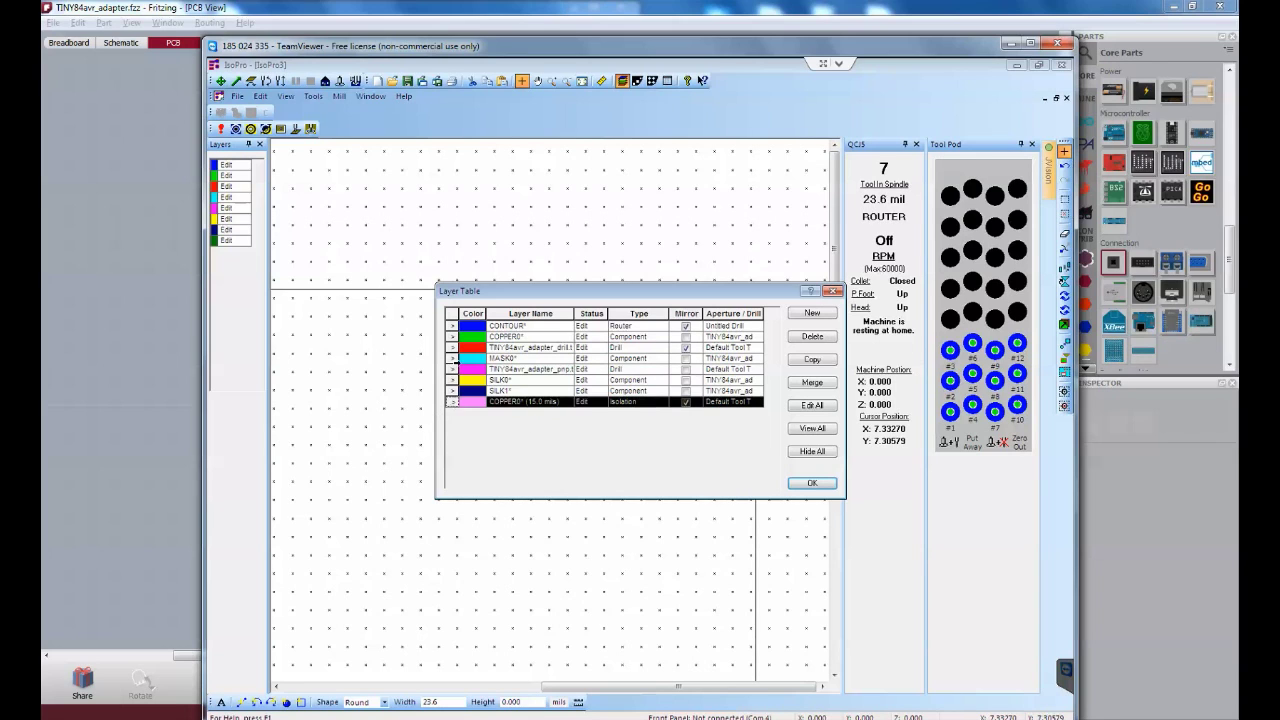
{"action": "left_click", "coordinate": [452, 358], "text": "ctrl"}
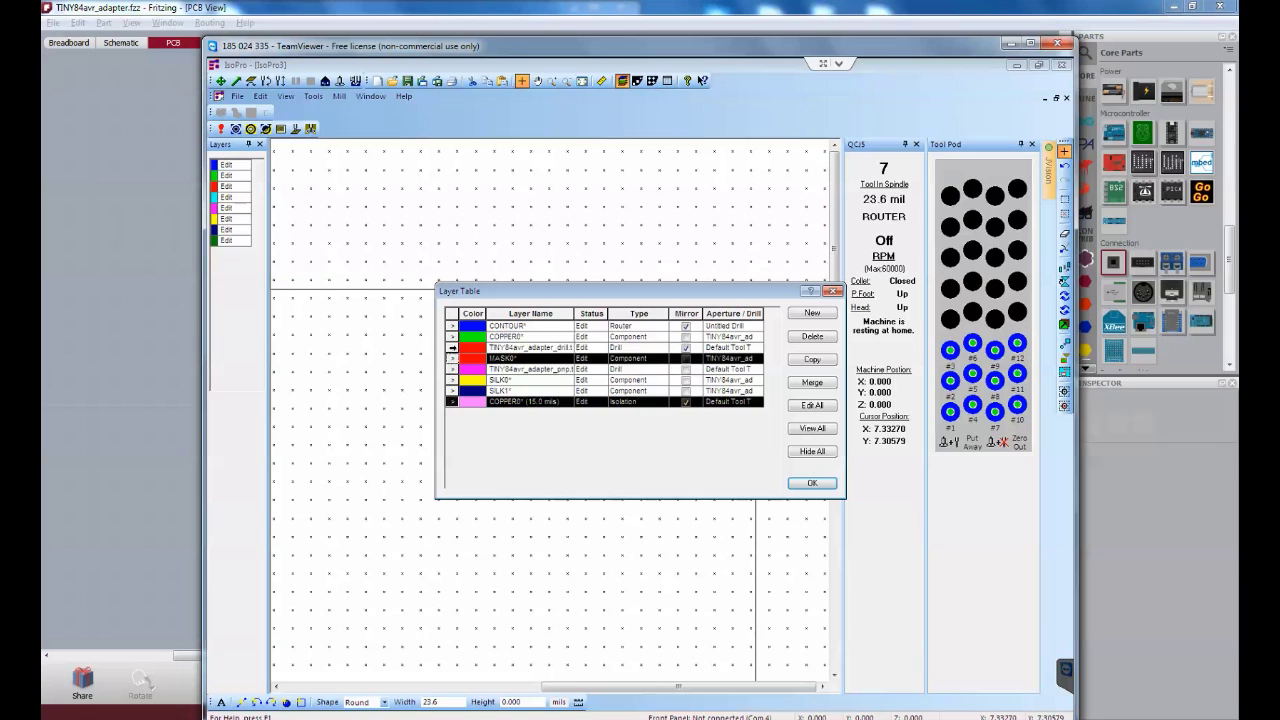
{"action": "left_click", "coordinate": [452, 348], "text": "ctrl"}
{"action": "left_click", "coordinate": [452, 327], "text": "ctrl"}
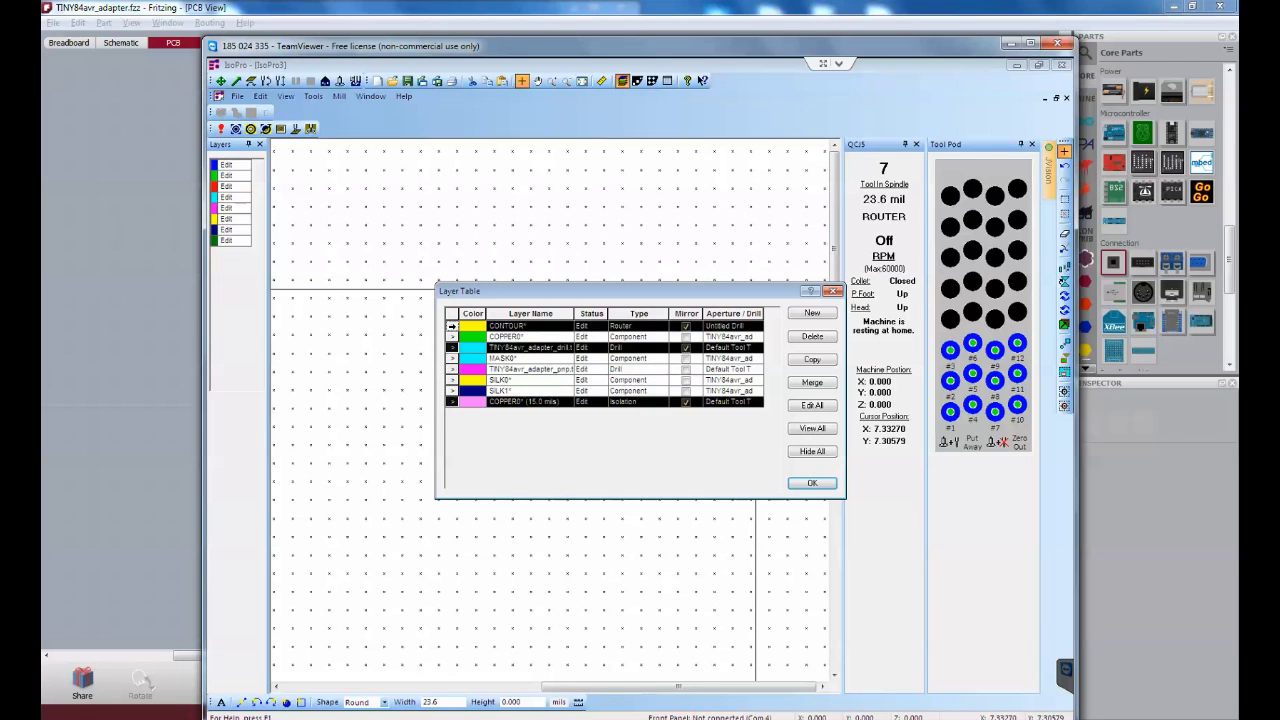
{"action": "left_click", "coordinate": [812, 382]}
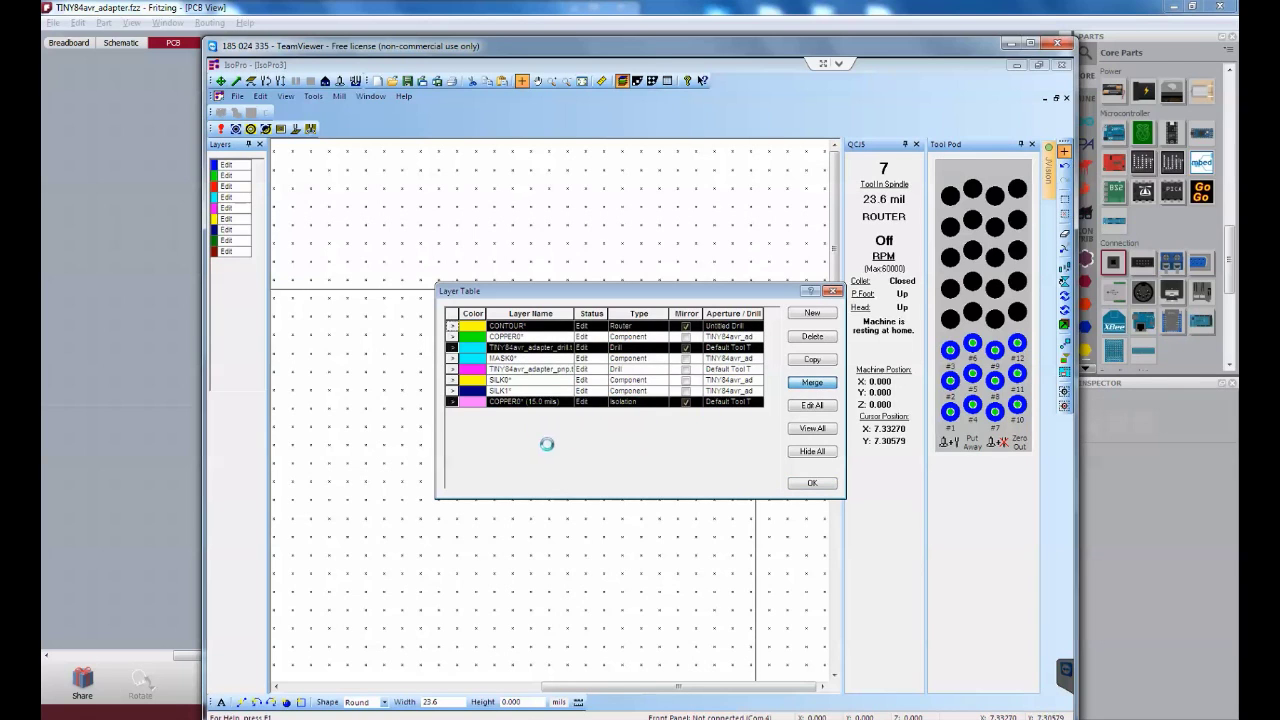
{"action": "type", "text": "b"}
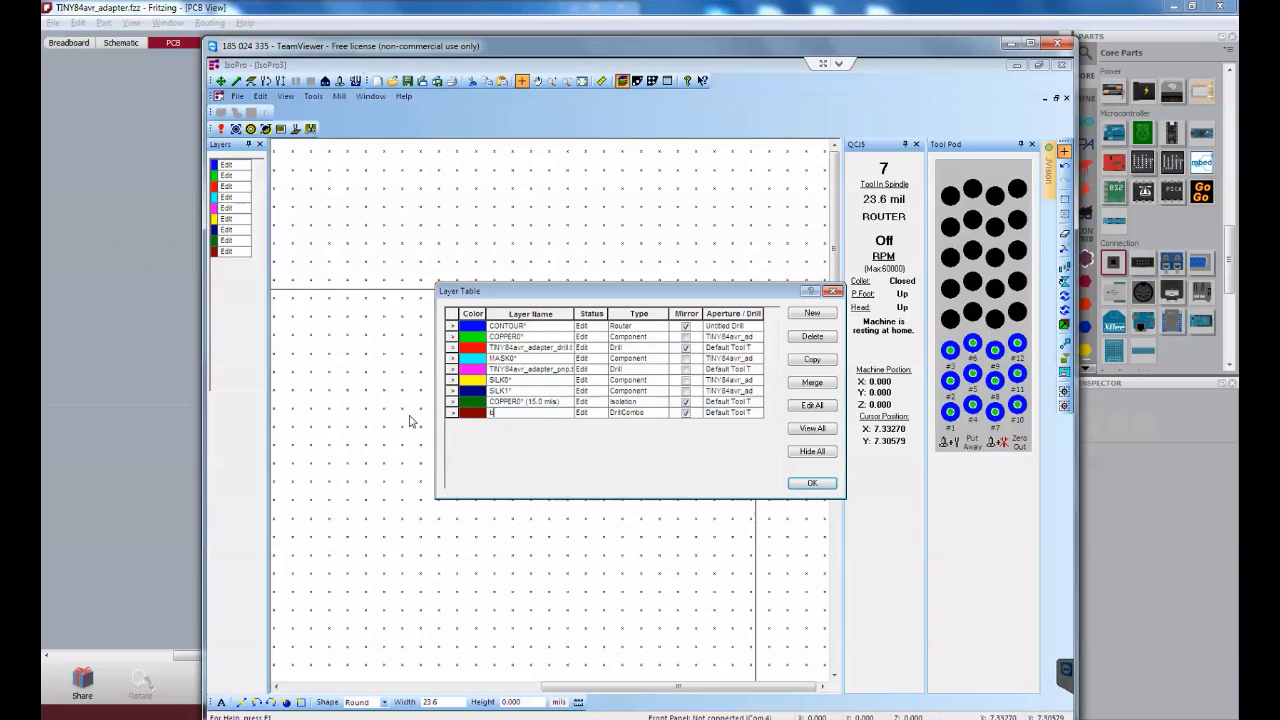
{"action": "key", "text": "Caps_Lock"}
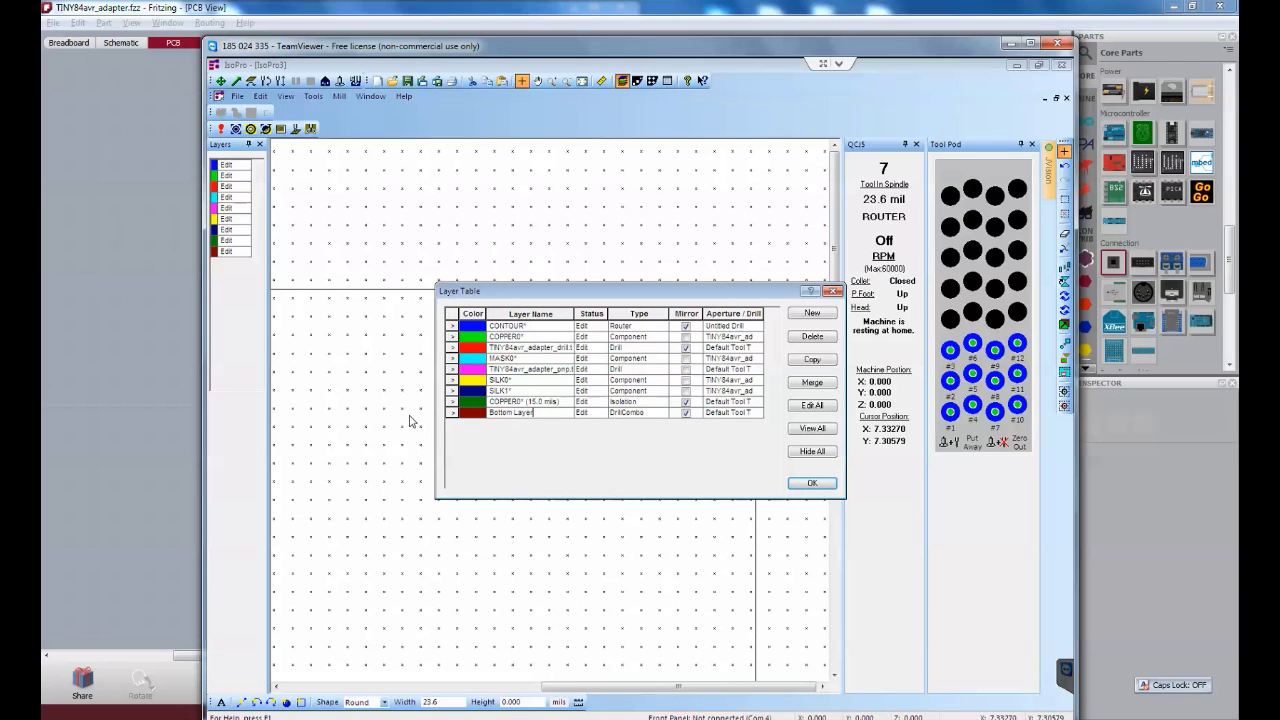
{"action": "left_click", "coordinate": [812, 483]}
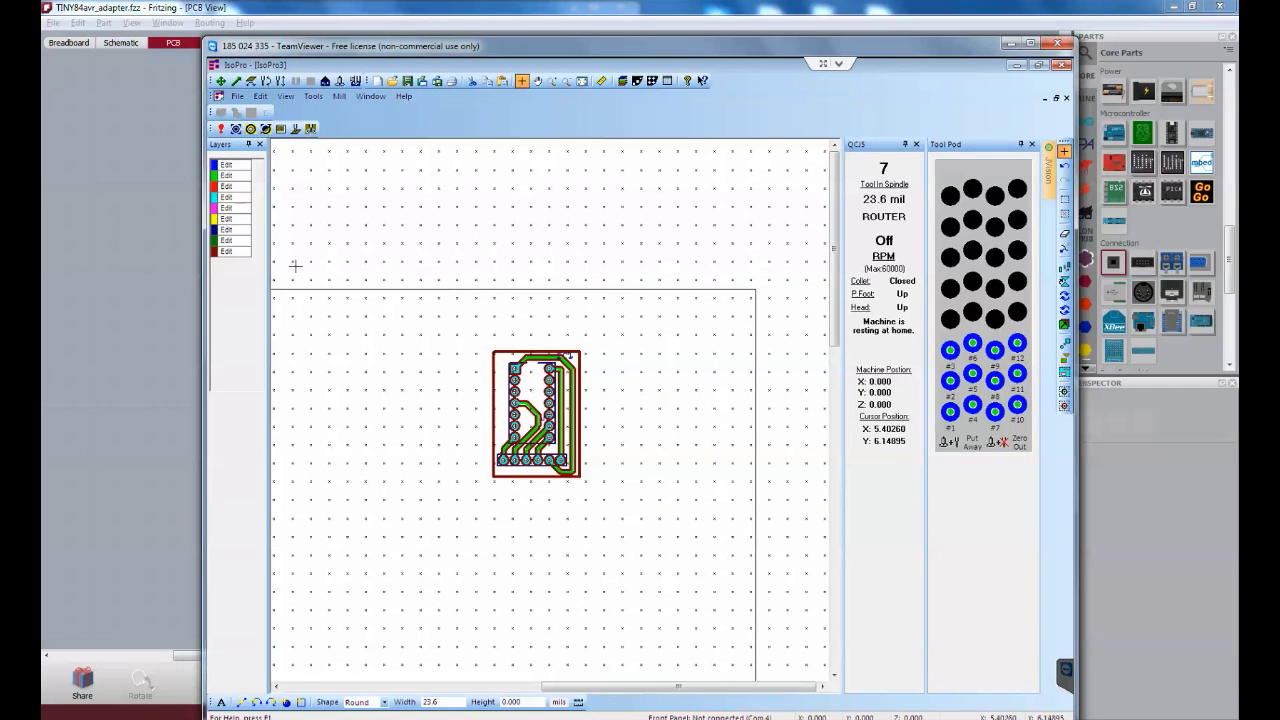
Step: Set the ContactByTouch target area beside the board, then move it above the adapter
{"action": "left_click", "coordinate": [250, 128]}
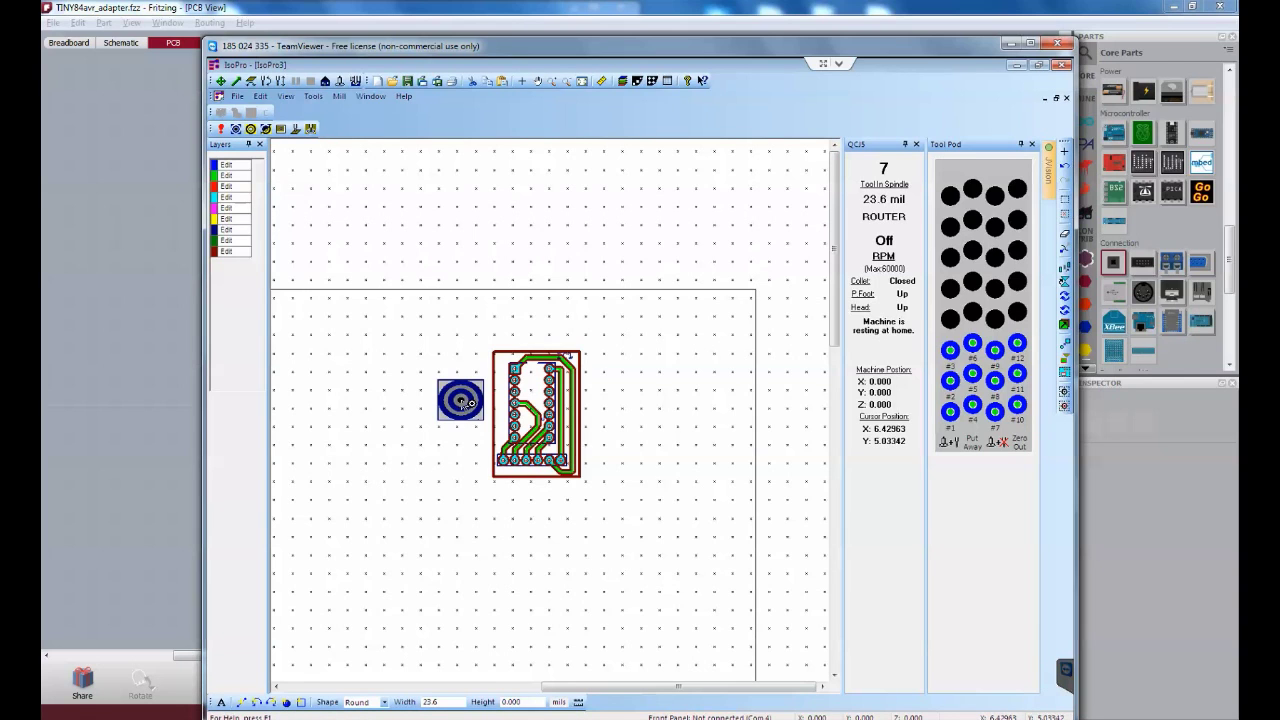
{"action": "left_click_drag", "start_coordinate": [468, 402], "coordinate": [475, 372]}
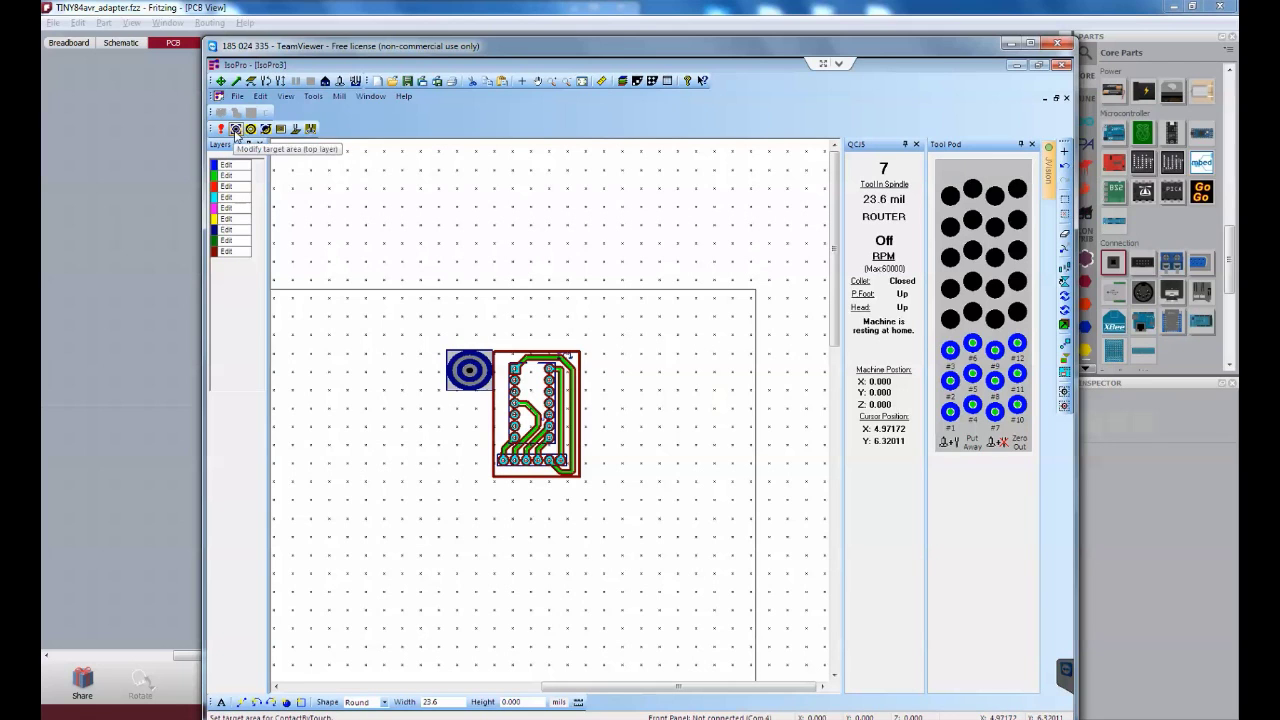
{"action": "left_click", "coordinate": [313, 96]}
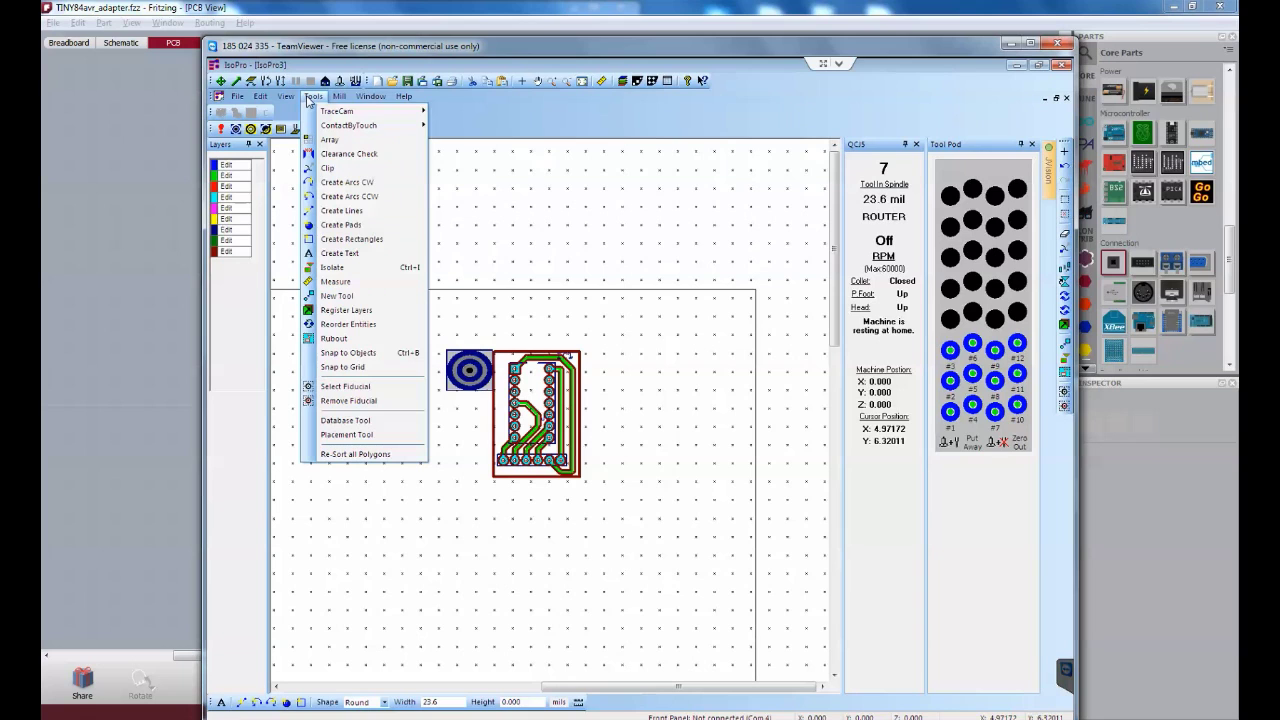
{"action": "mouse_move", "coordinate": [349, 125]}
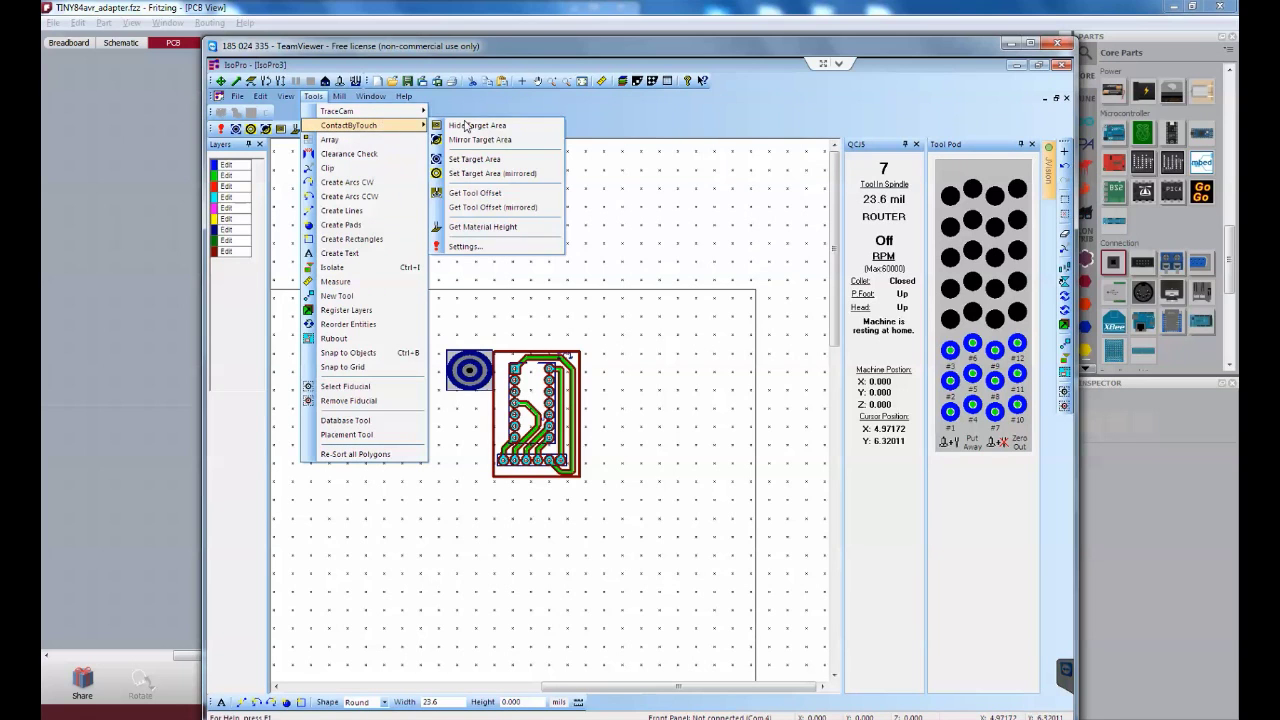
{"action": "left_click", "coordinate": [475, 159]}
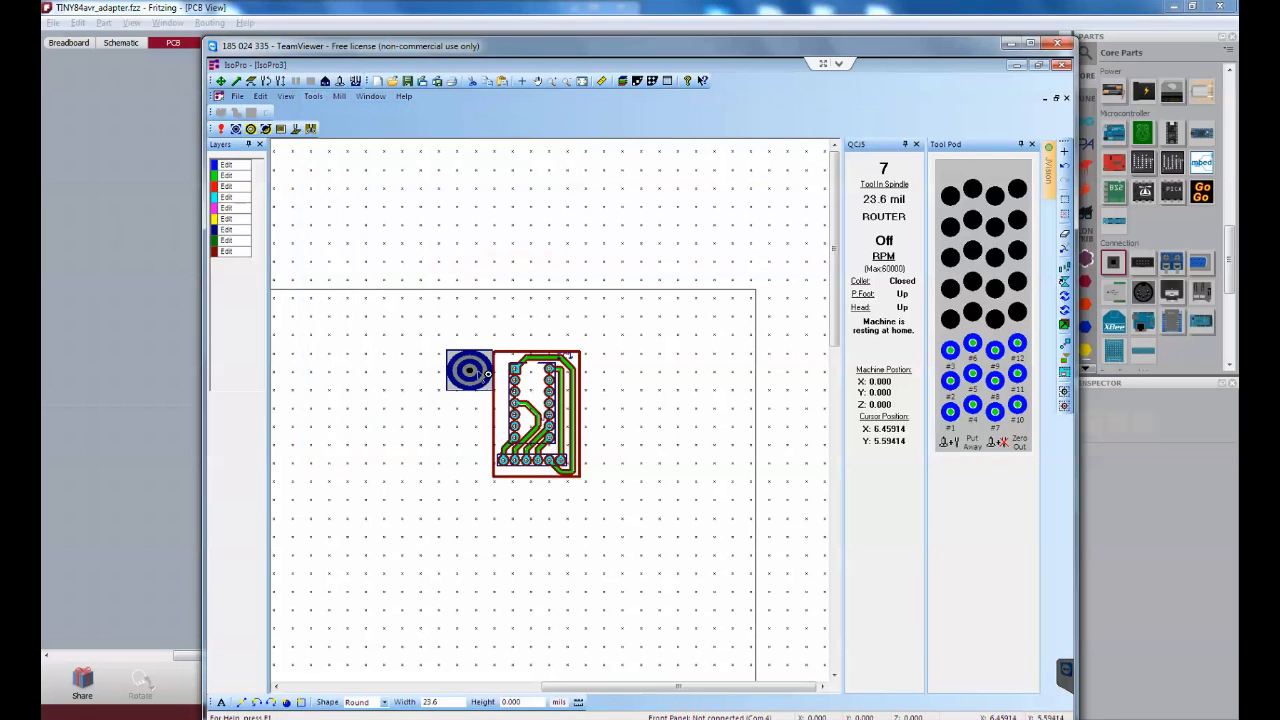
{"action": "left_click", "coordinate": [480, 360]}
{"action": "scroll", "coordinate": [604, 453], "scroll_direction": "up", "scroll_amount": 2}
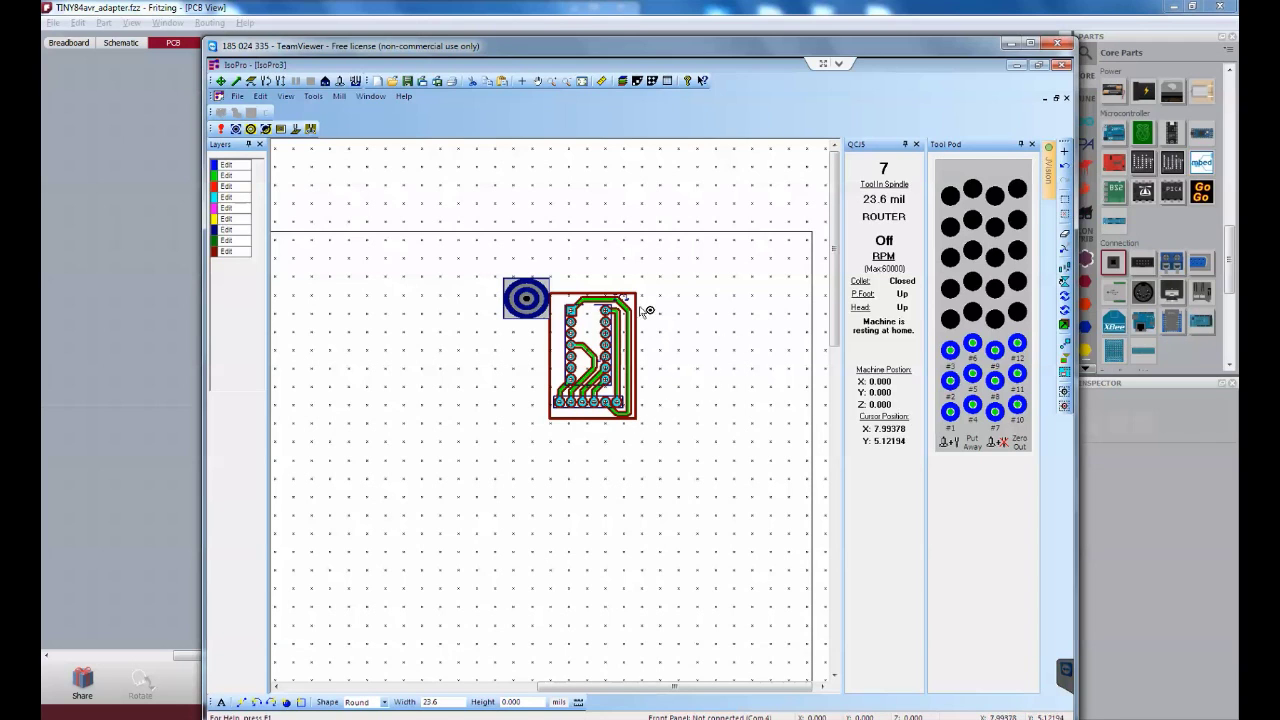
{"action": "left_click_drag", "start_coordinate": [540, 300], "coordinate": [607, 284]}
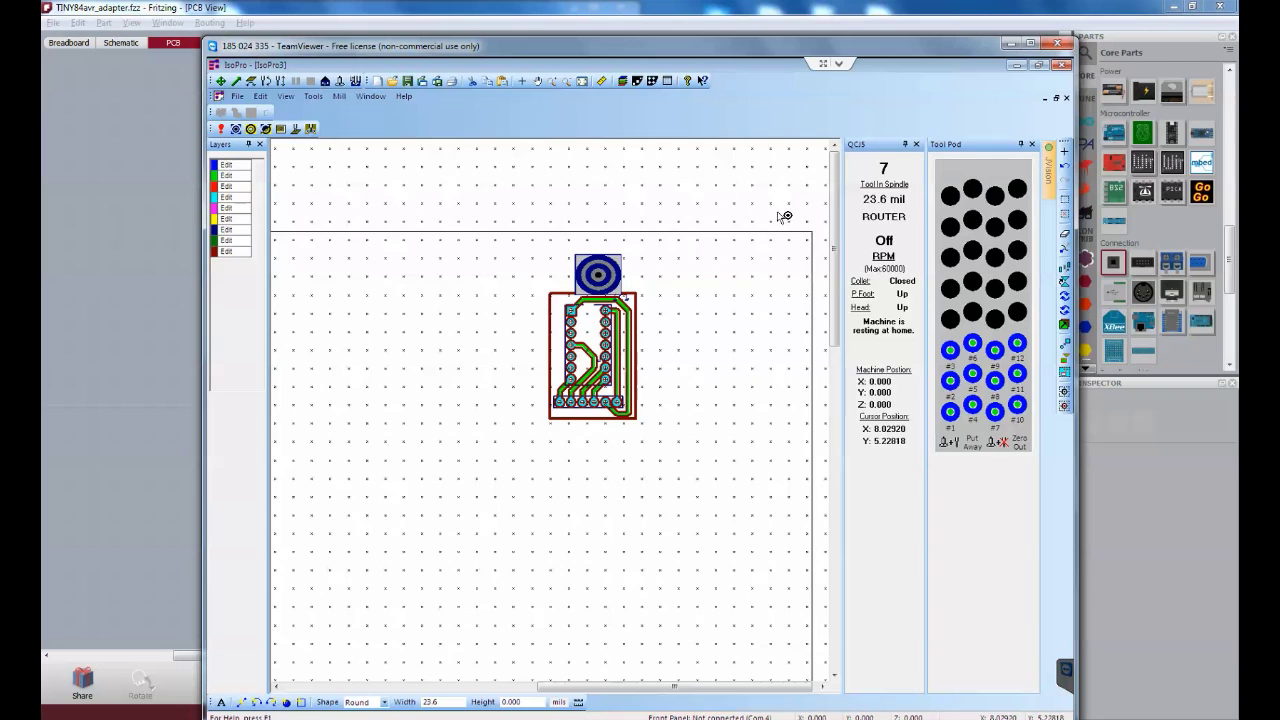
{"action": "left_click_drag", "start_coordinate": [784, 216], "coordinate": [748, 288]}
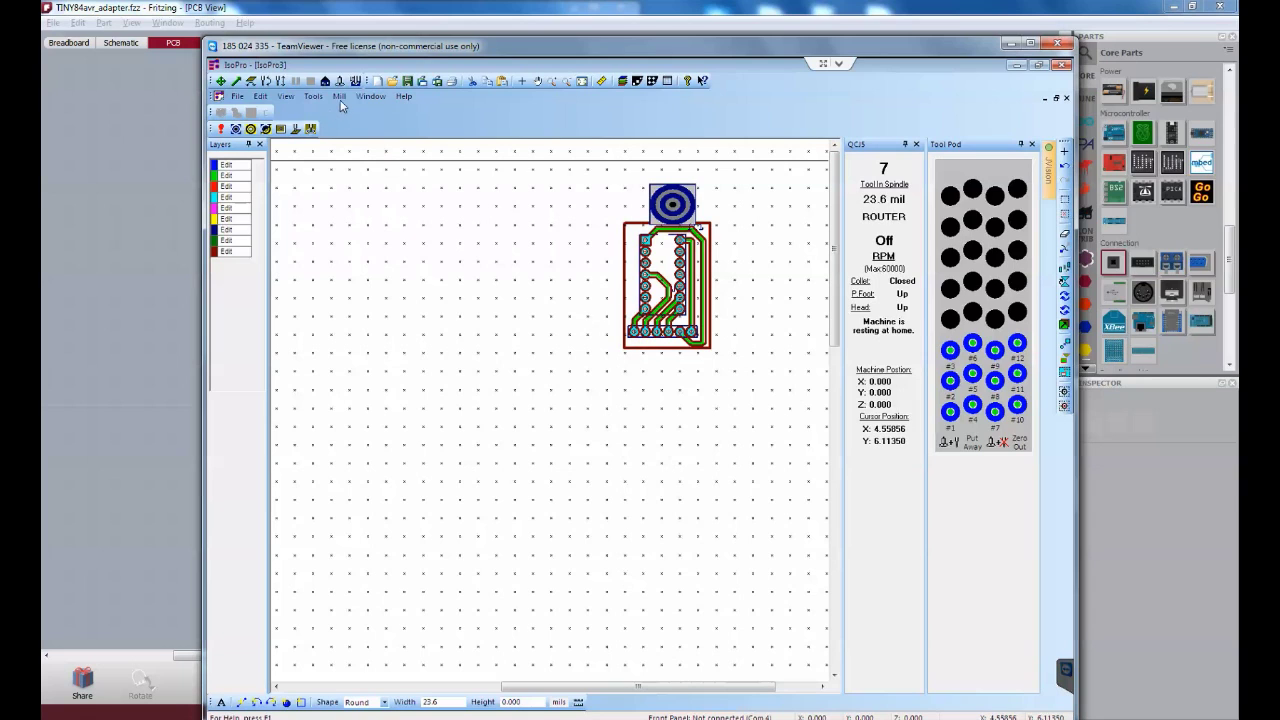
Step: Run the 'Bottom Layer' milling job and accept its tool list to start milling
{"action": "left_click", "coordinate": [340, 96]}
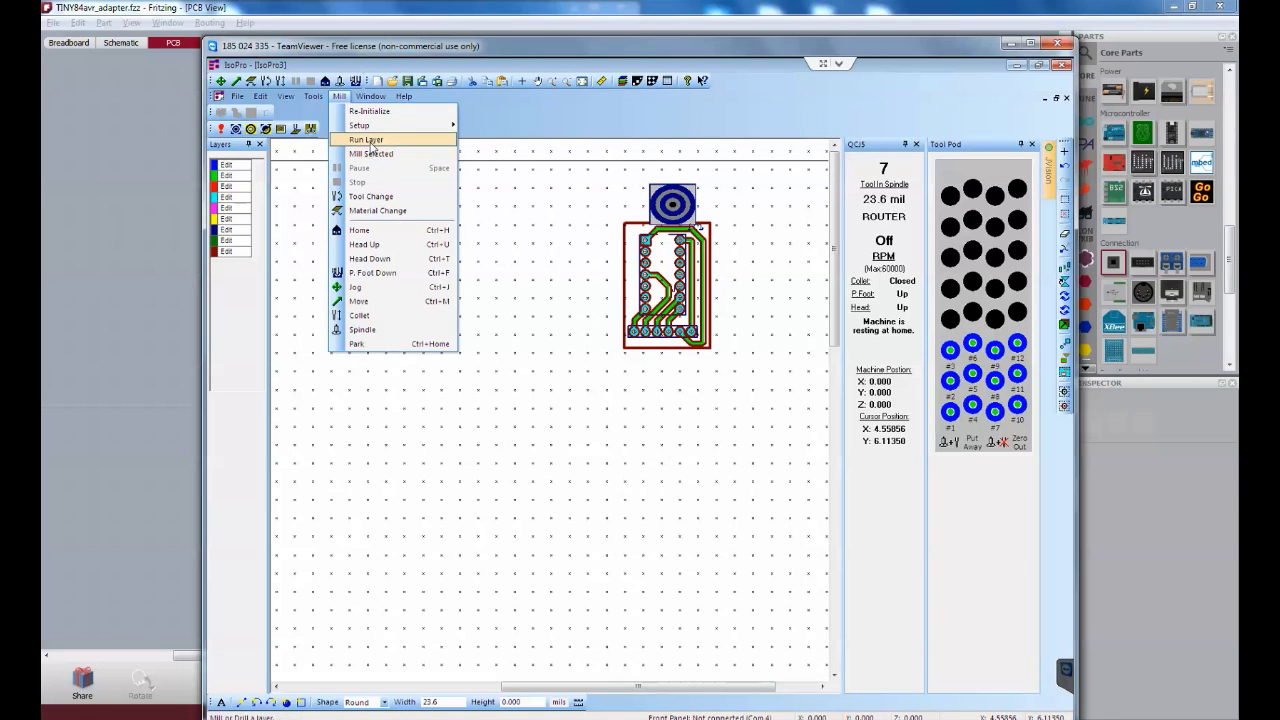
{"action": "left_click", "coordinate": [370, 140]}
{"action": "left_click_drag", "start_coordinate": [750, 378], "coordinate": [756, 436]}
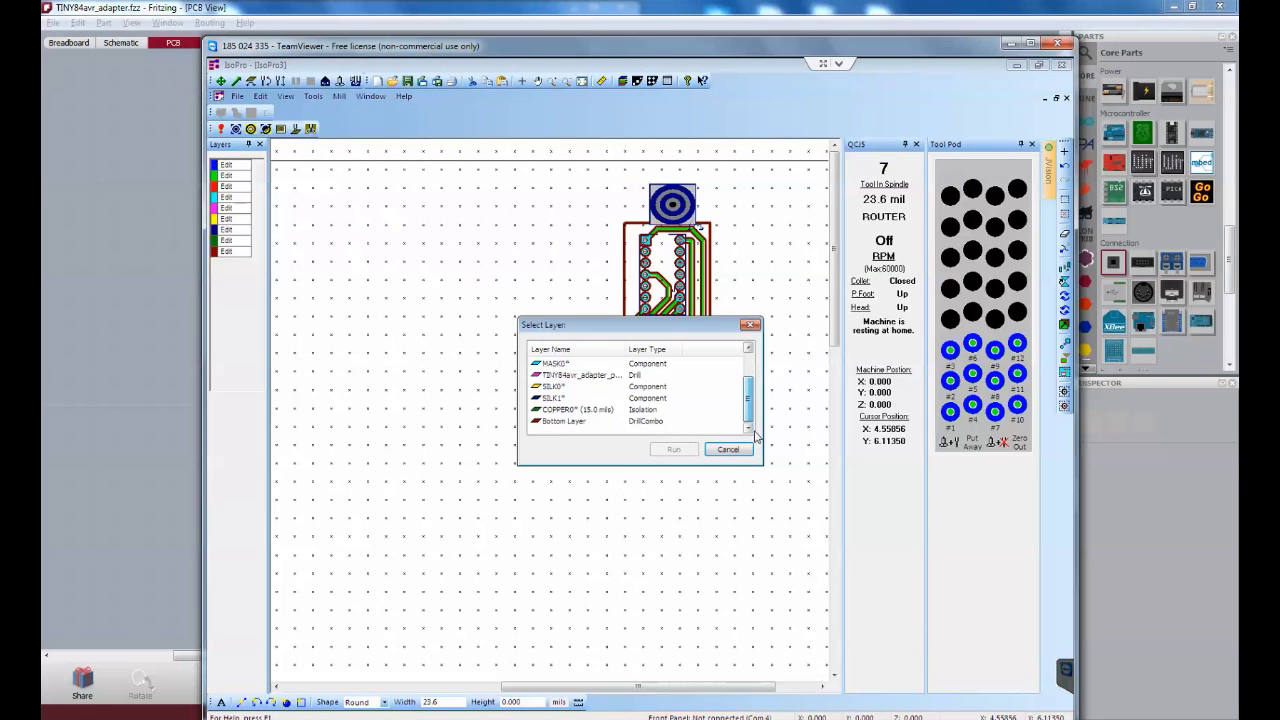
{"action": "left_click", "coordinate": [565, 421]}
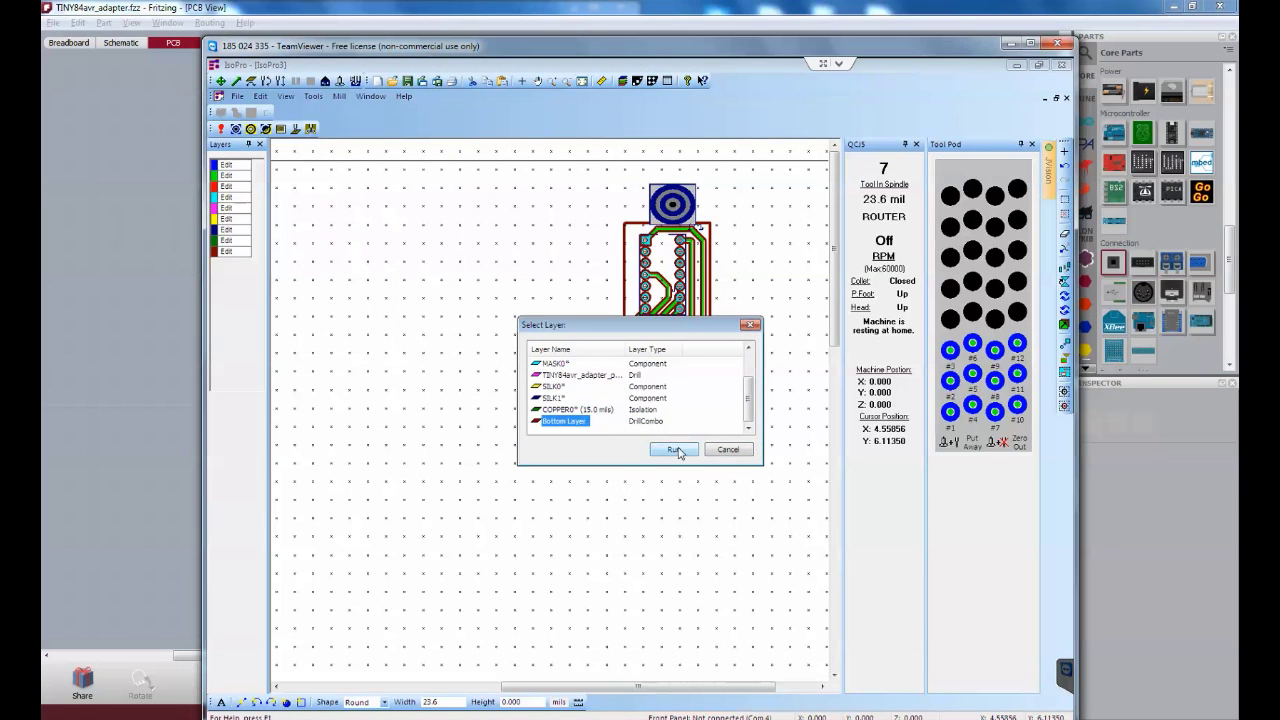
{"action": "left_click", "coordinate": [677, 451]}
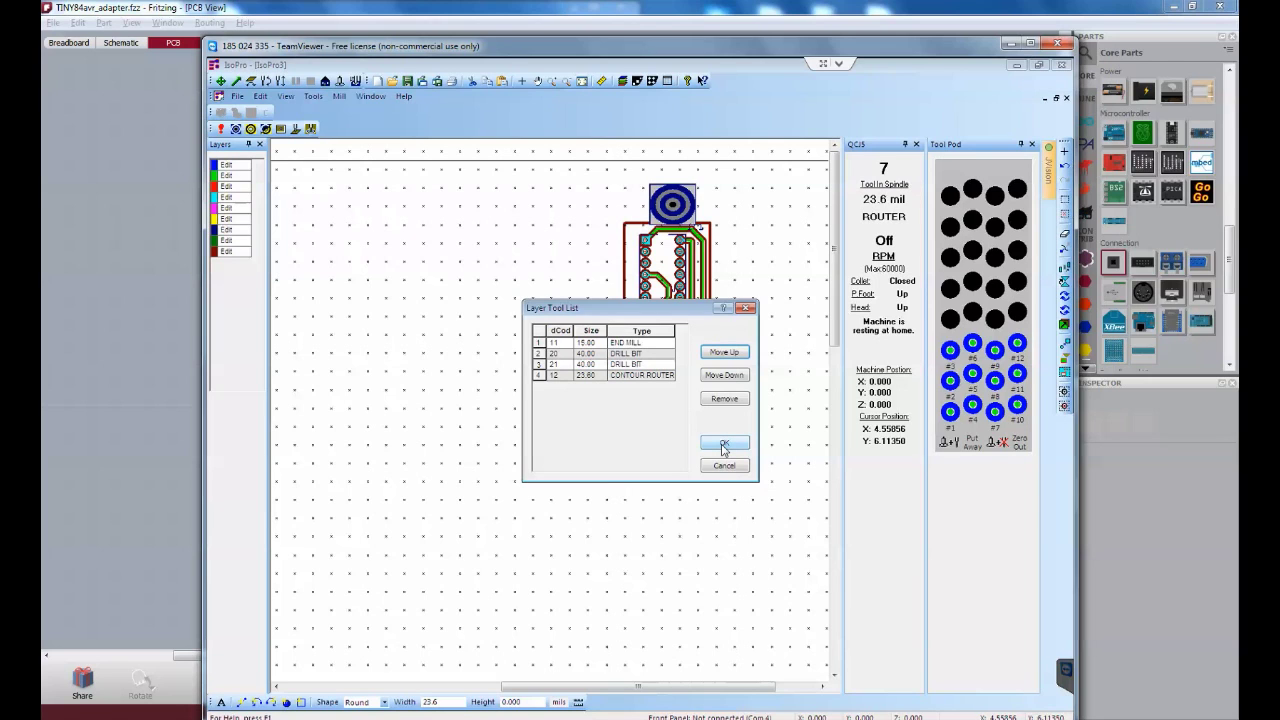
{"action": "left_click", "coordinate": [724, 445]}
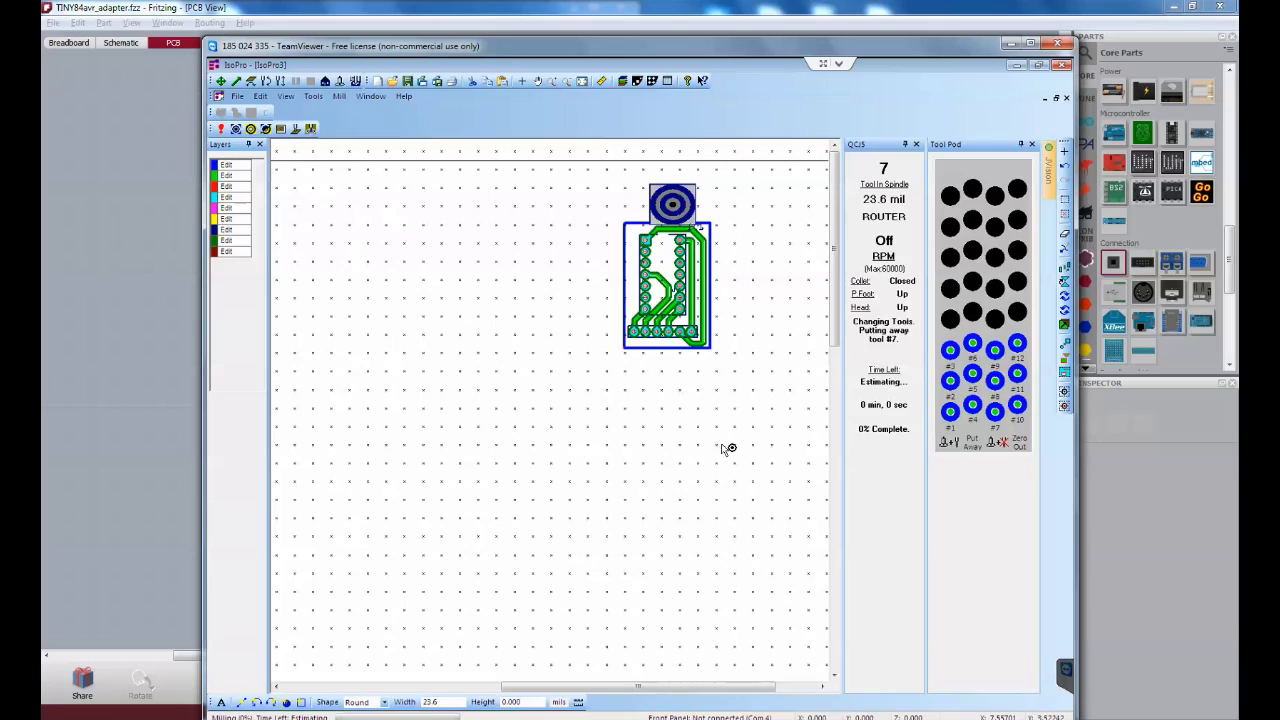